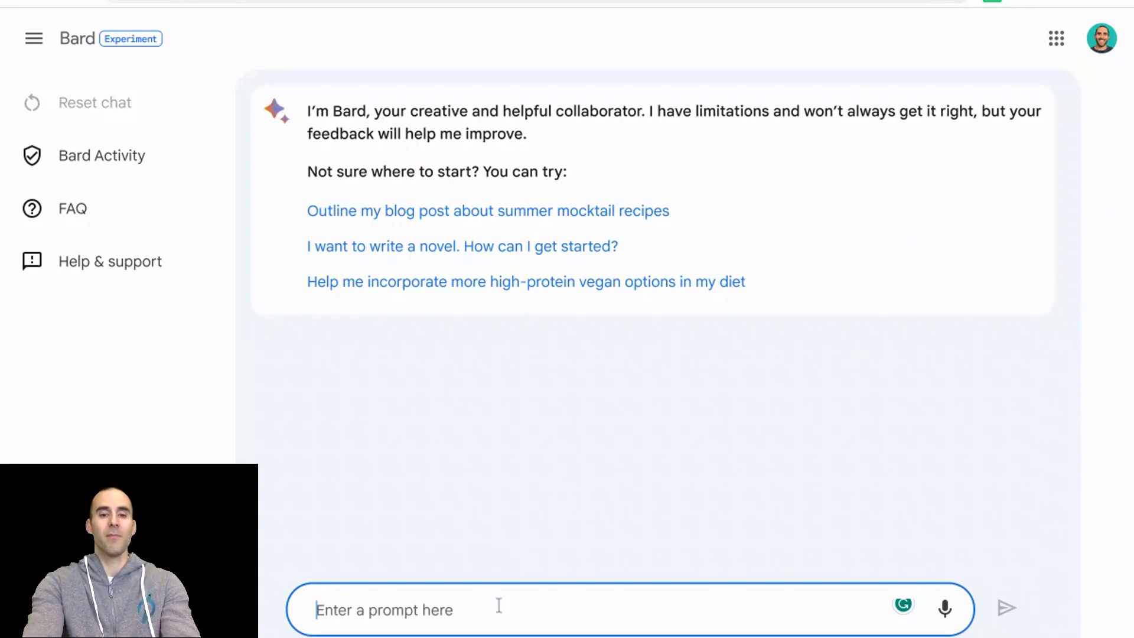
# - Ask for a fictitious business name for the shoe website, explaining the planned YouTube tutorial on Google Bard helping market an e-commerce shoe store online
pyautogui.write("I'm going to create a YouTube video tutorial about Google Bard. I'm going to show how it can help market an e-commerce shoe store online. Can you create a fictitious business for this shoe website?")
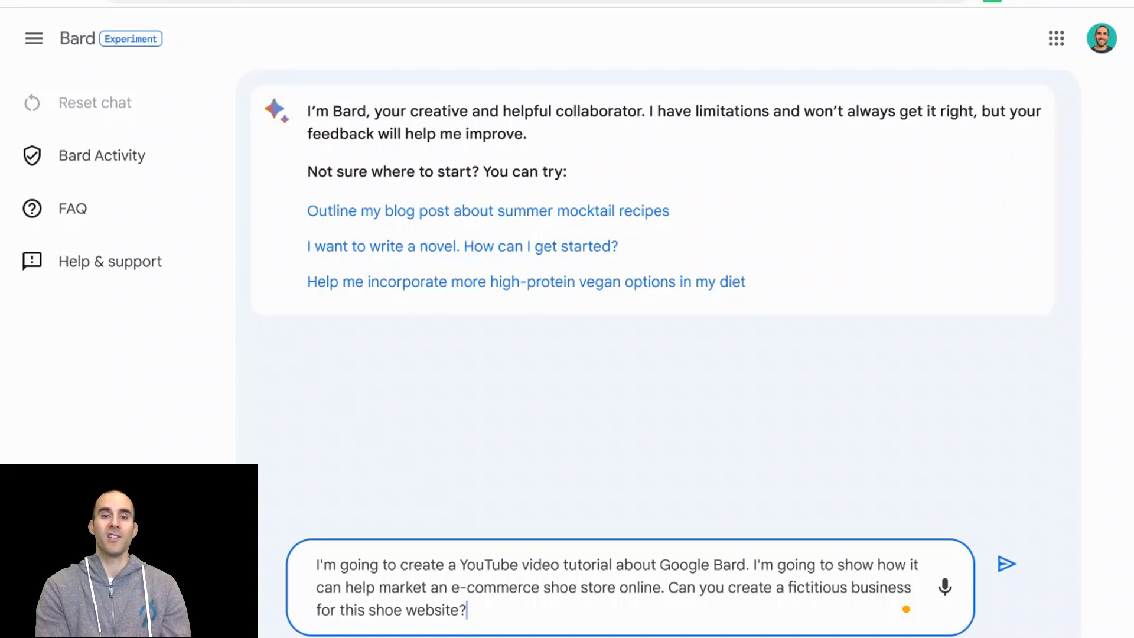
pyautogui.click(913, 588)
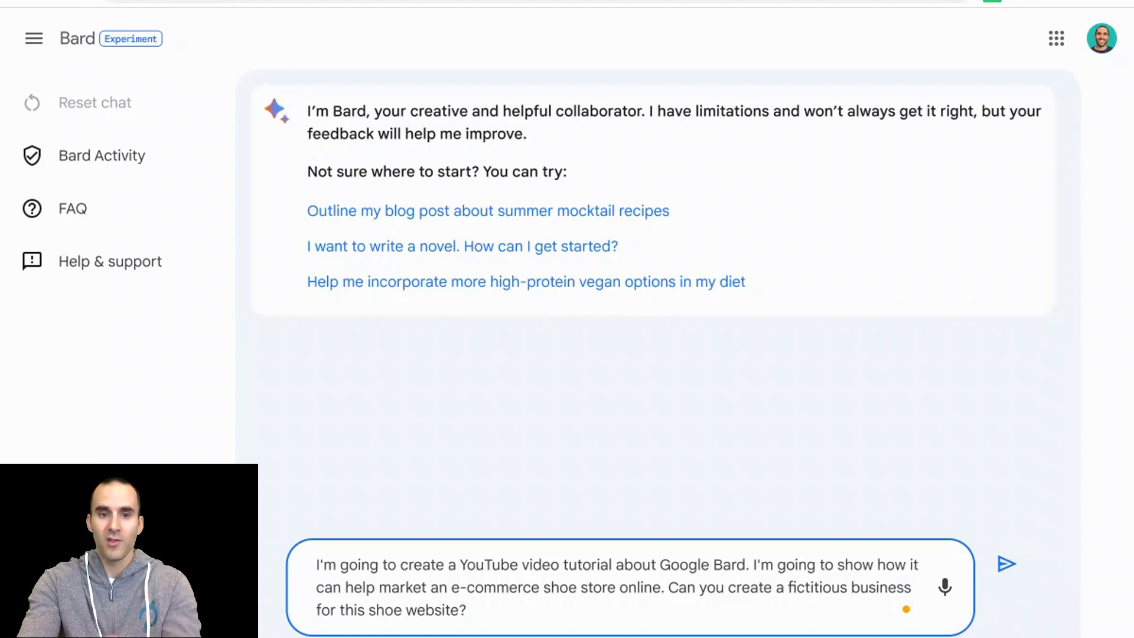
pyautogui.write('name')
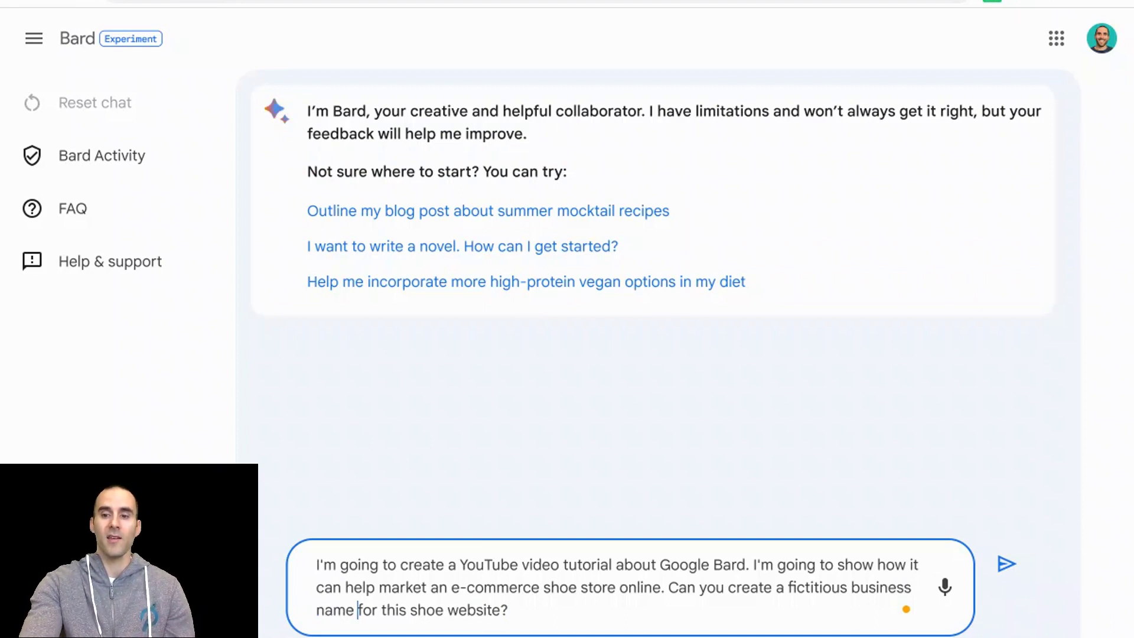
pyautogui.press('Return')
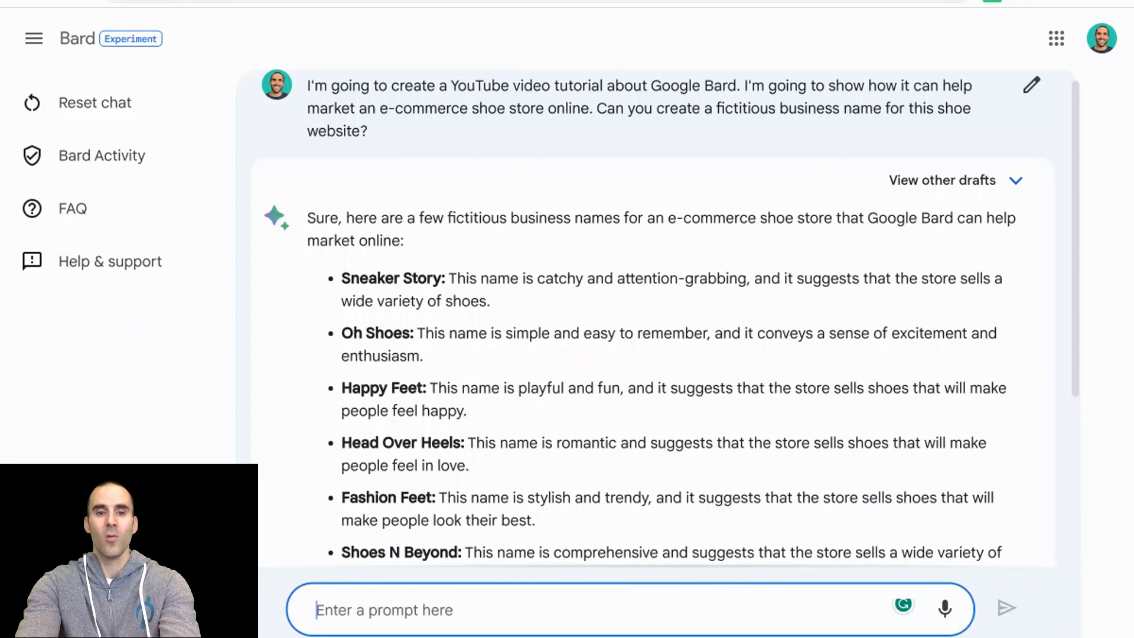
# - Send the follow-up question "Which one do you think is best?" about the suggested store names
pyautogui.write('WHich')
pyautogui.press('BackSpace')
pyautogui.press('BackSpace')
pyautogui.press('BackSpace')
pyautogui.press('BackSpace')
pyautogui.write('hich one do you think is best?')
pyautogui.press('Return')
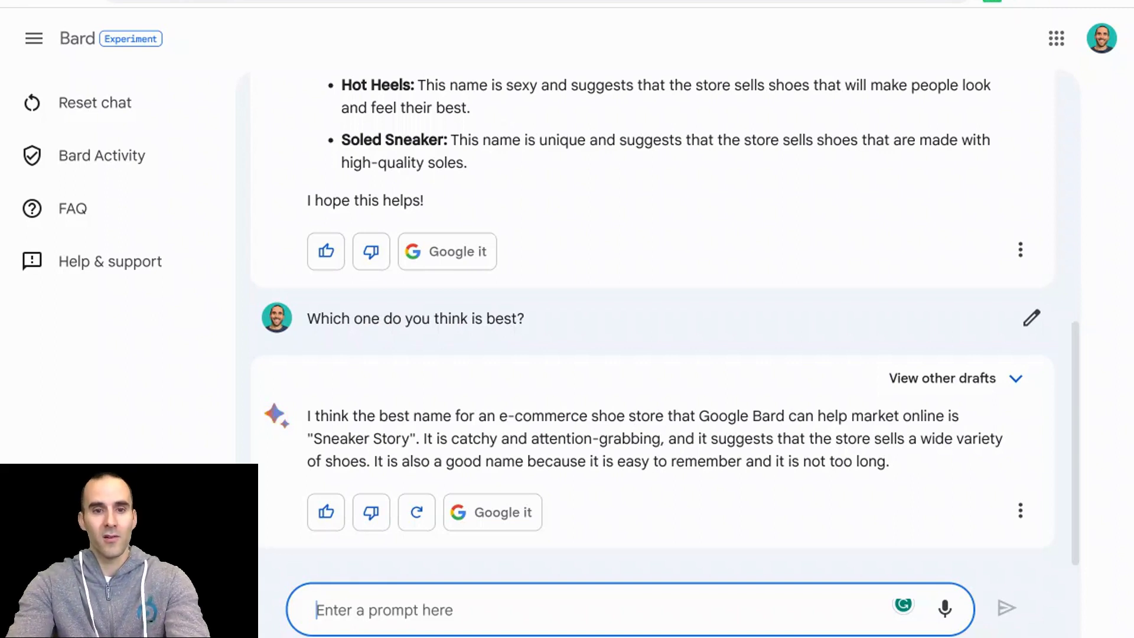
# - Send the chosen store name with the message: Great, the name of the shoe store is "Sneaker Story"
pyautogui.write('Great')
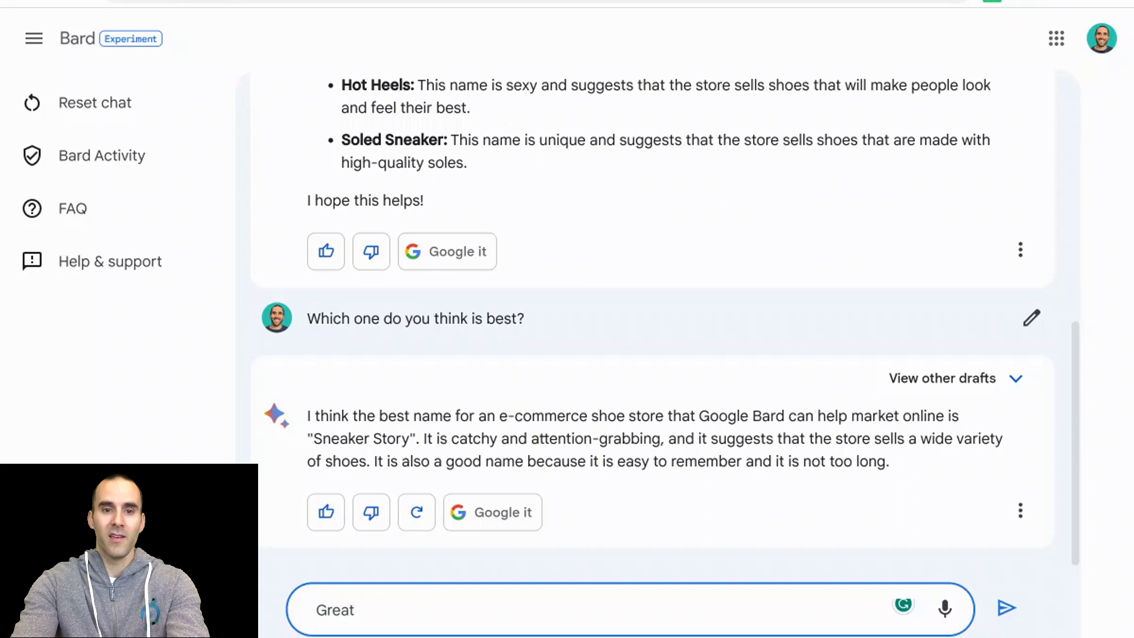
pyautogui.write(', the name')
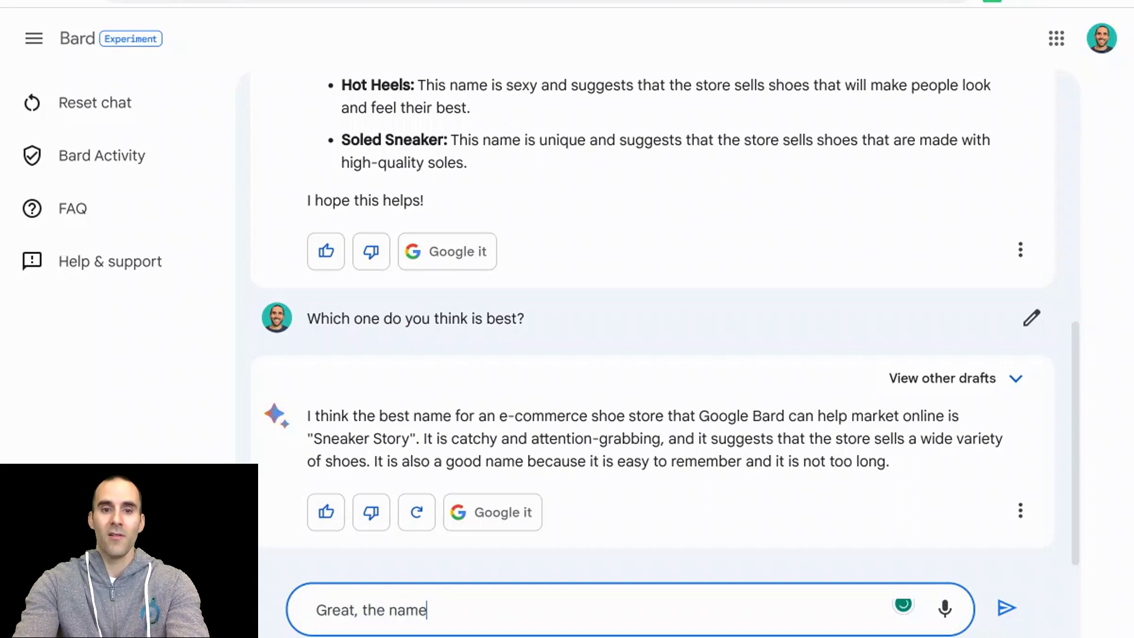
pyautogui.write(' of the sho')
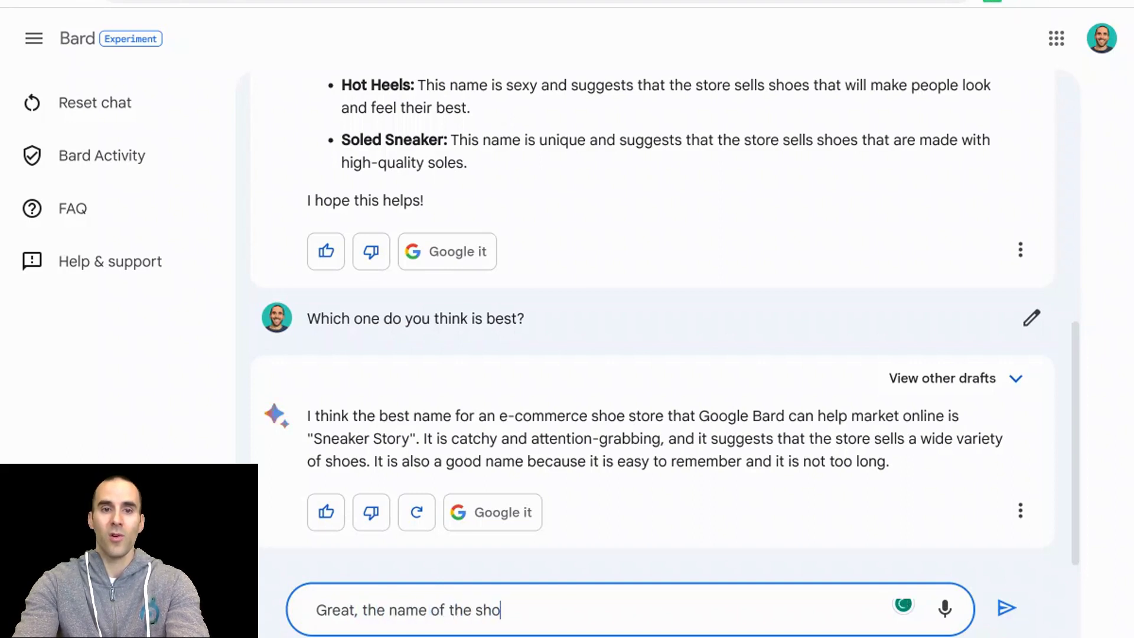
pyautogui.write('e store is ')
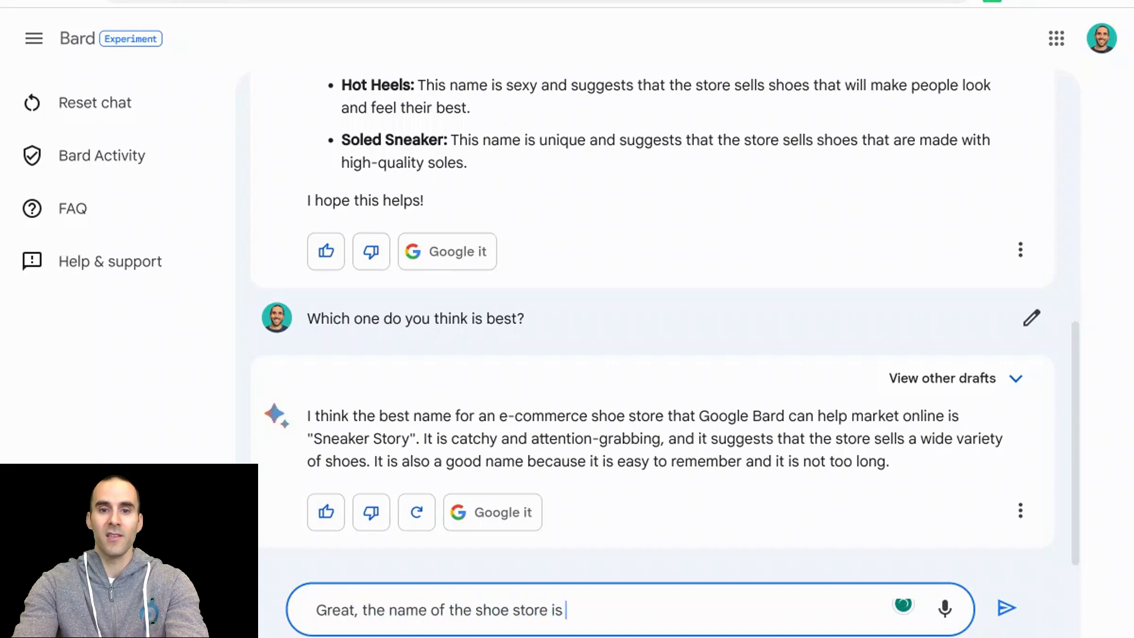
pyautogui.write('"Sneaker Story')
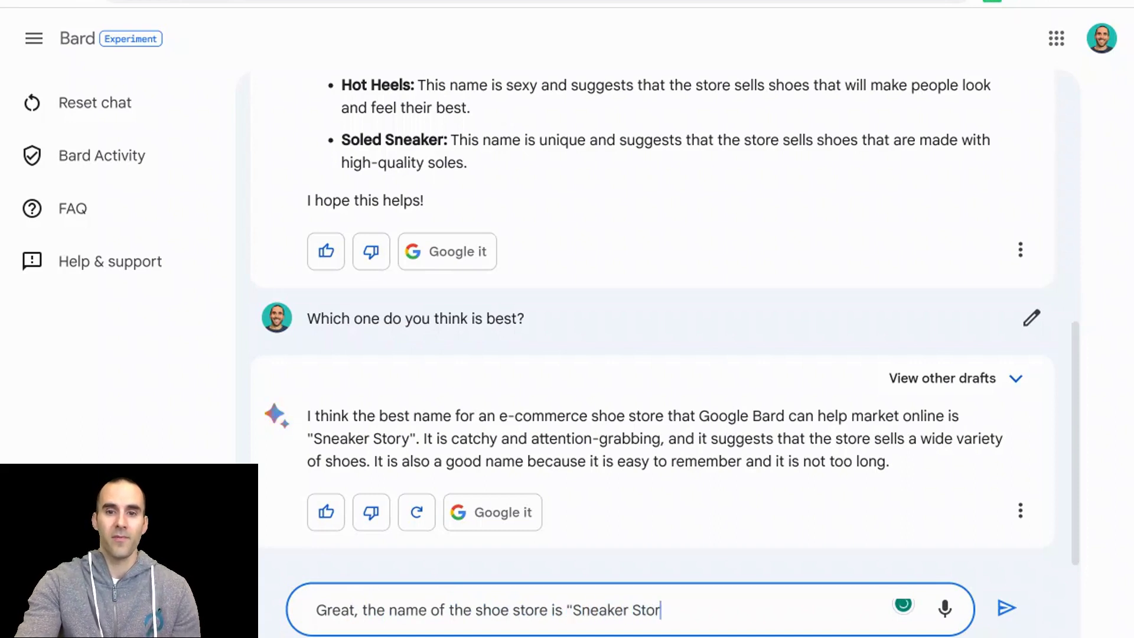
pyautogui.write('"')
pyautogui.press('Return')
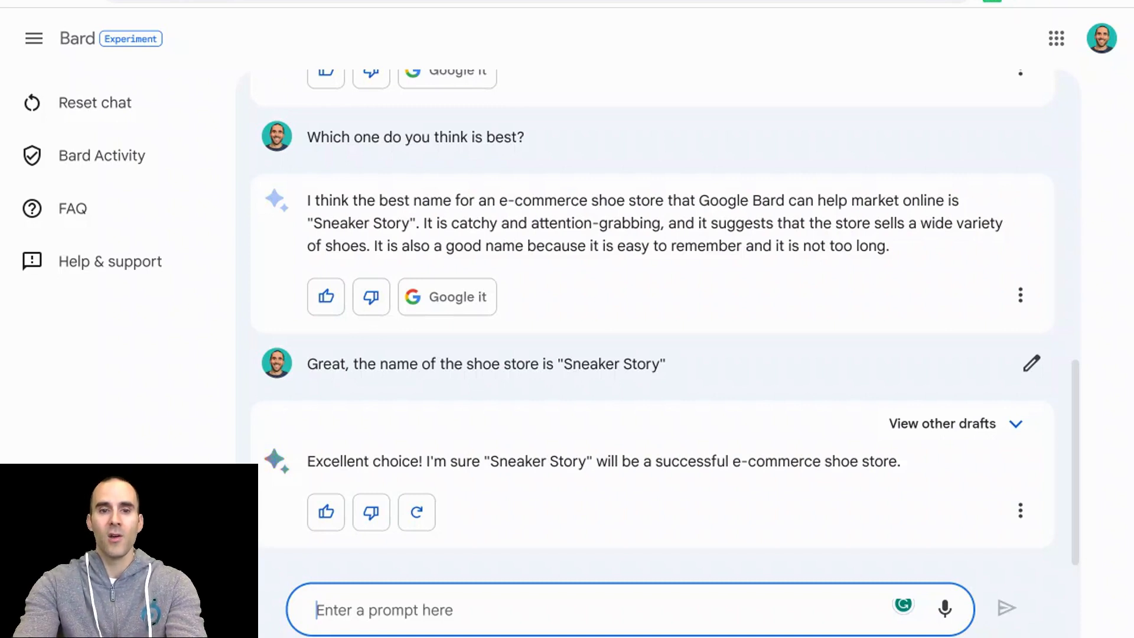
# - Send the question: Who is the target market for "Sneaker Story"?
pyautogui.write('Who is')
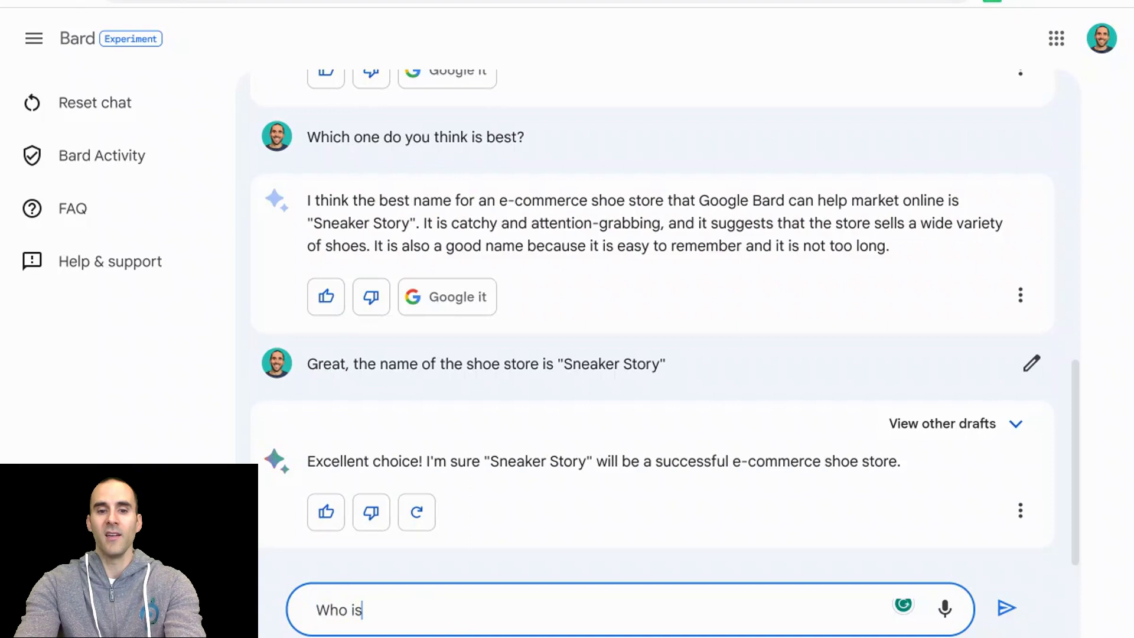
pyautogui.write(' the target ')
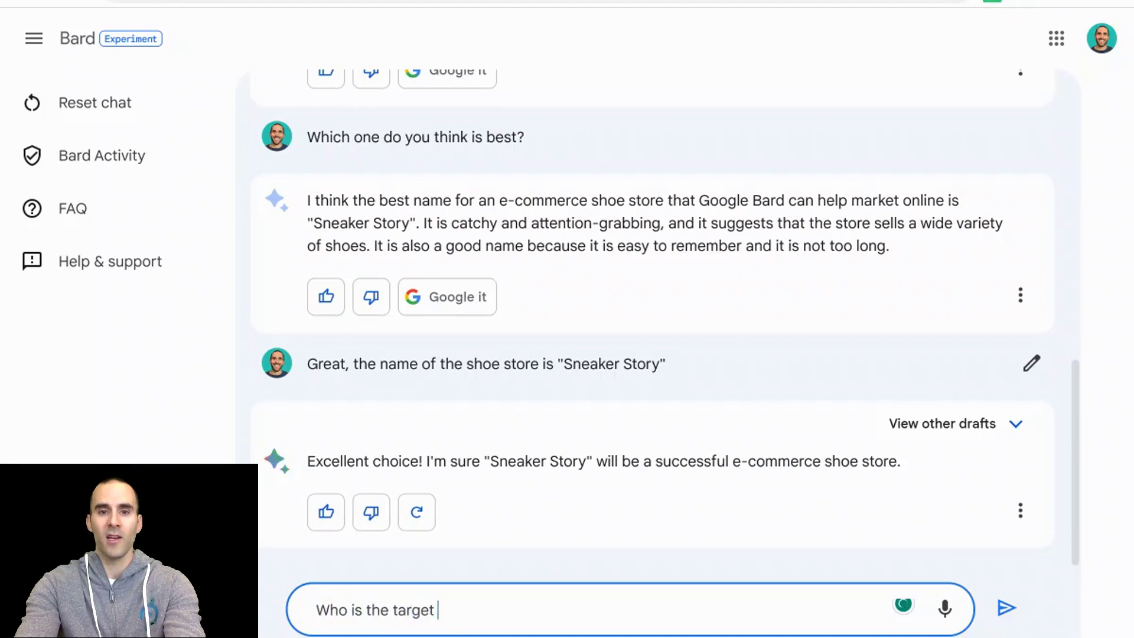
pyautogui.write('market for ')
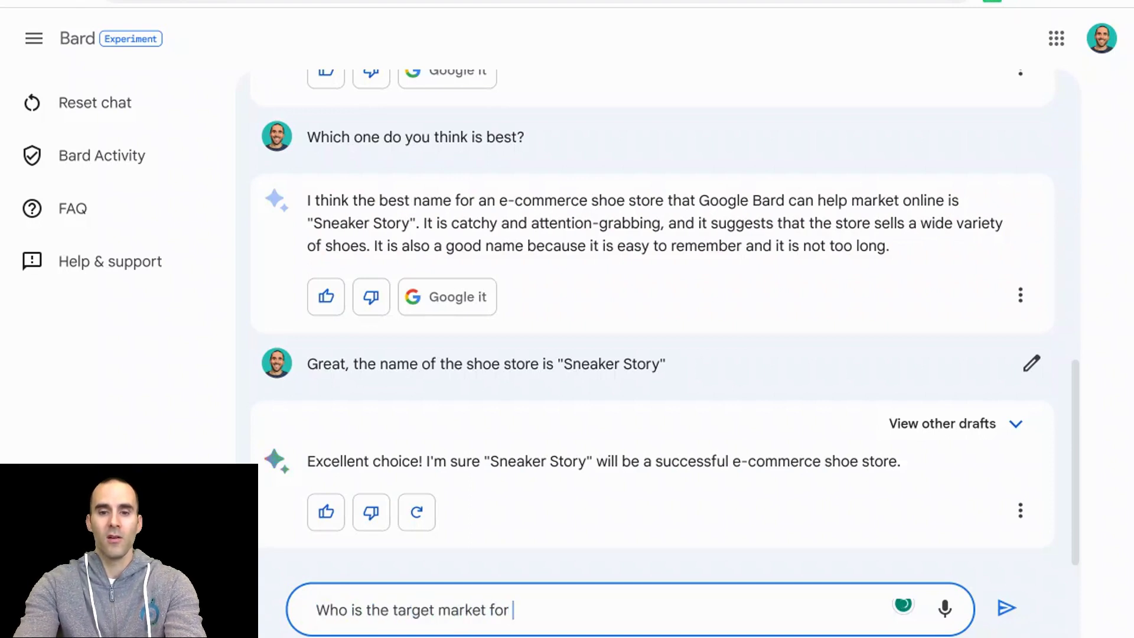
pyautogui.write('"Sneaker')
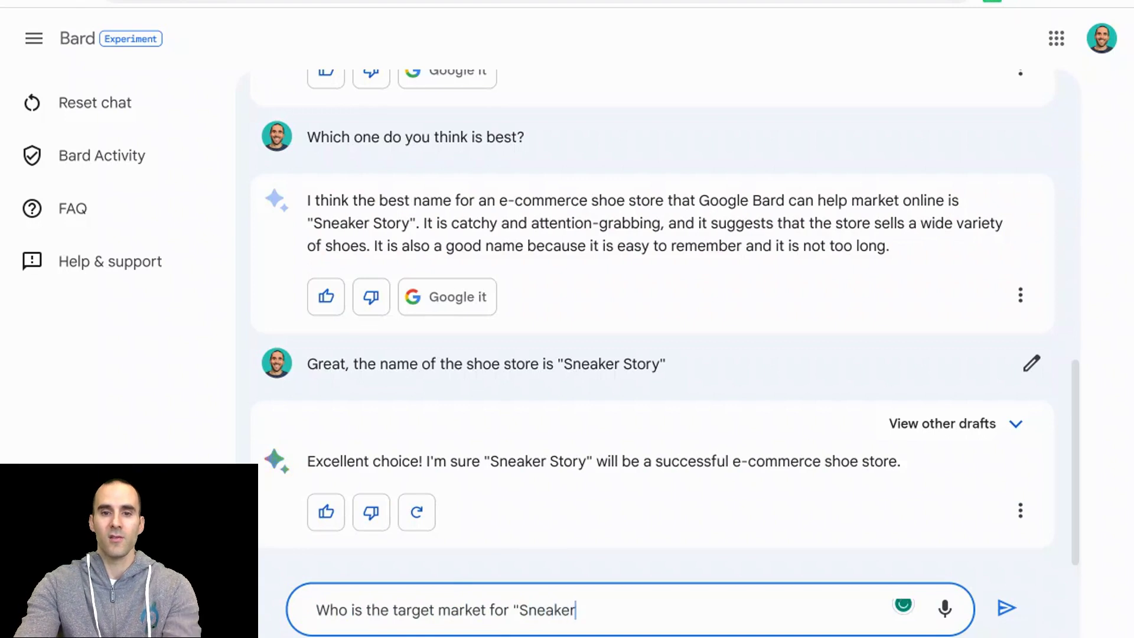
pyautogui.write(' Story"?')
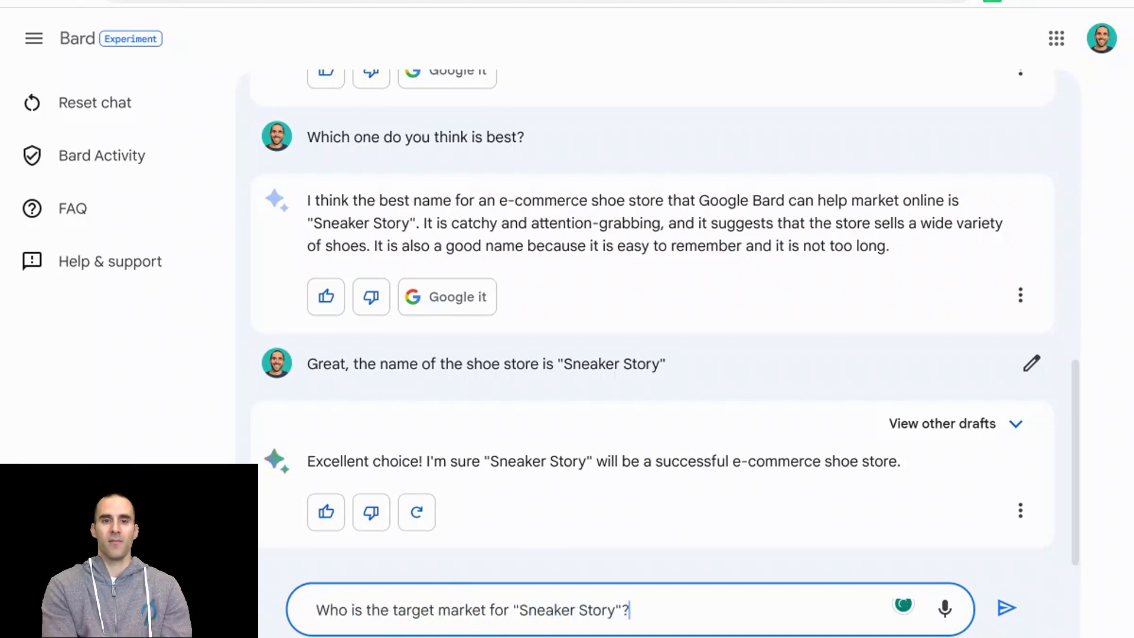
pyautogui.press('Return')
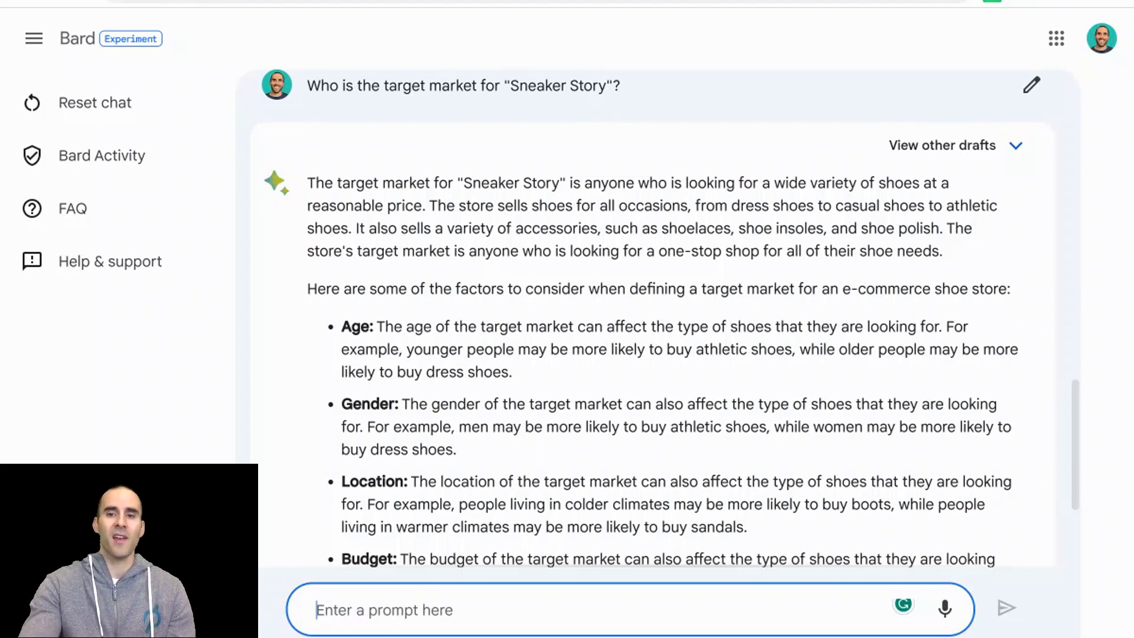
# - Send the prompt "For Sneaker story, what are the demographics of its customer base. Be specific."
pyautogui.scroll(-3, 655, 324)
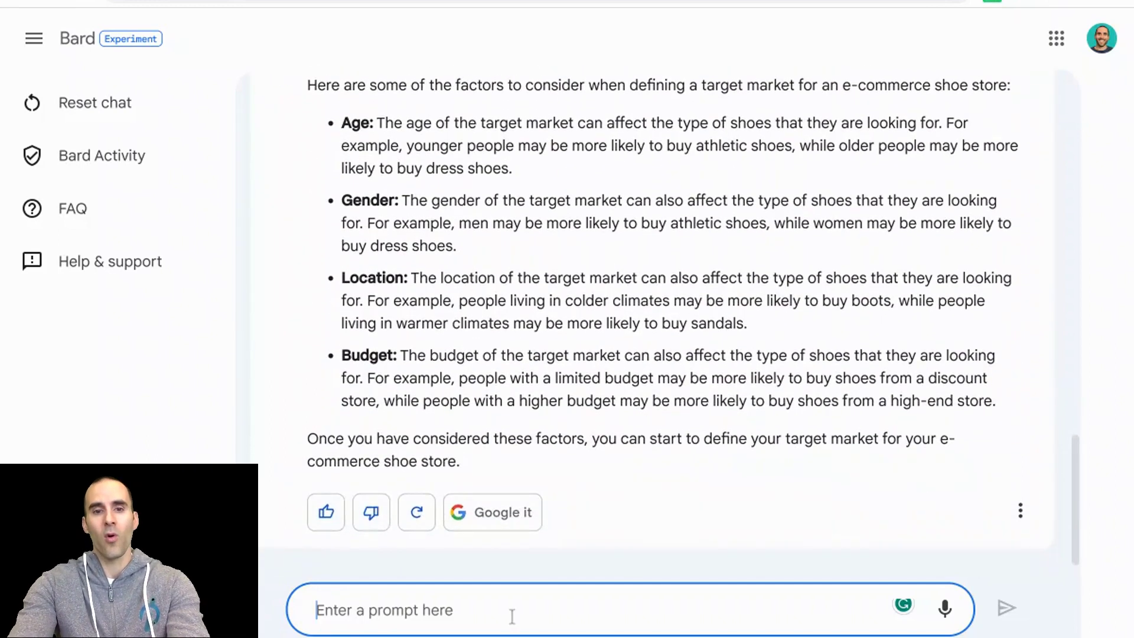
pyautogui.write('For')
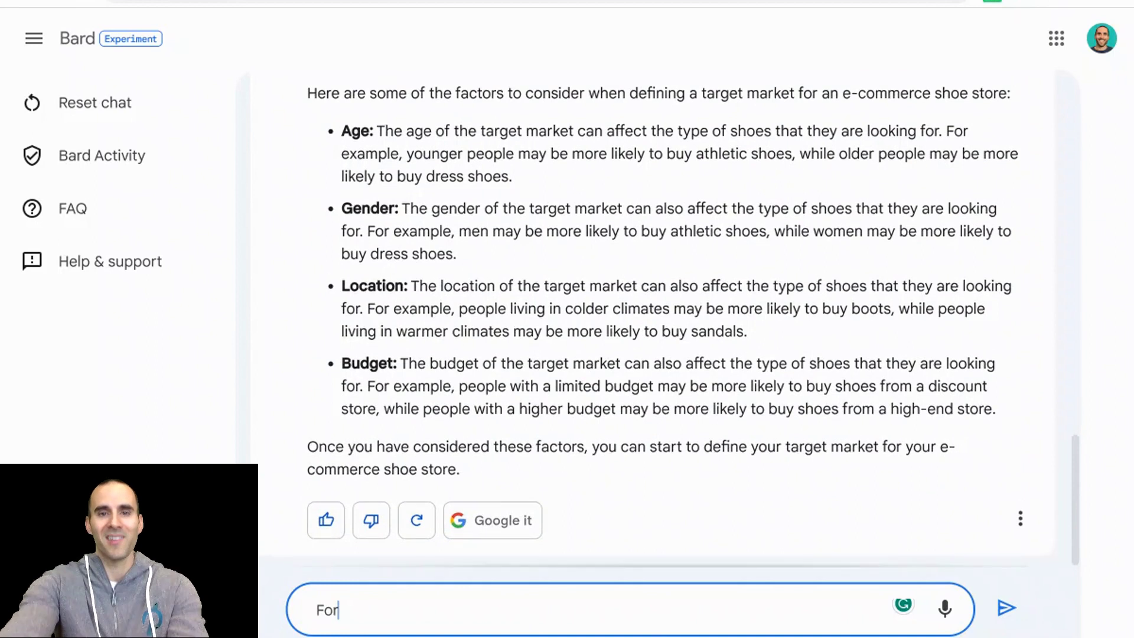
pyautogui.scroll(5, 655, 319)
pyautogui.scroll(-5, 655, 319)
pyautogui.write('S')
pyautogui.press('BackSpace')
pyautogui.write('Sneaker story, what')
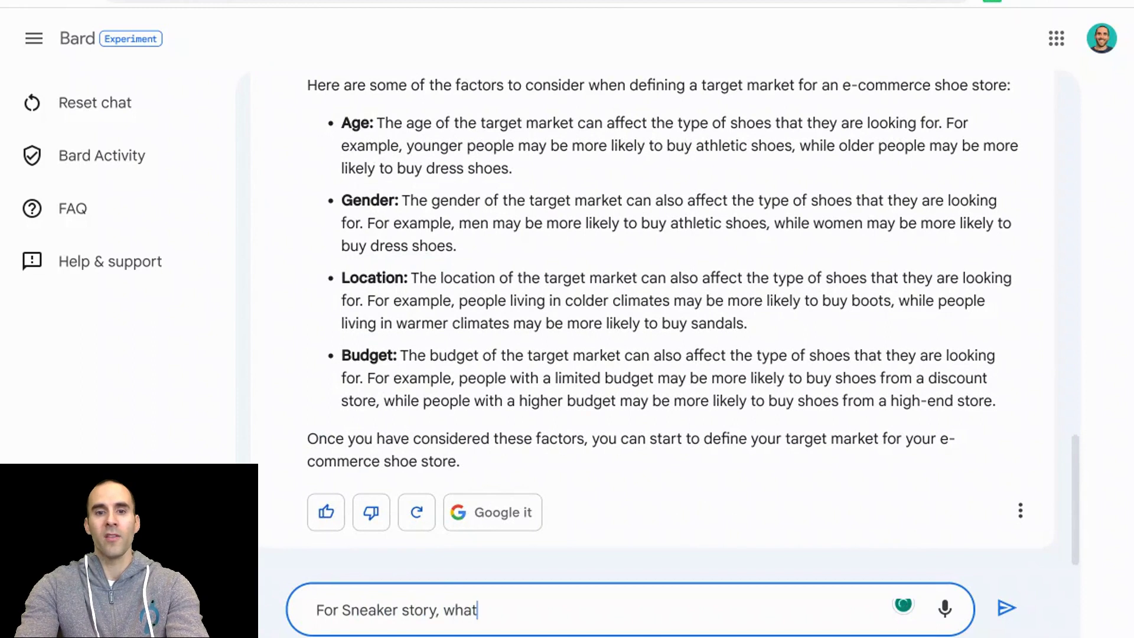
pyautogui.write(' are the demo')
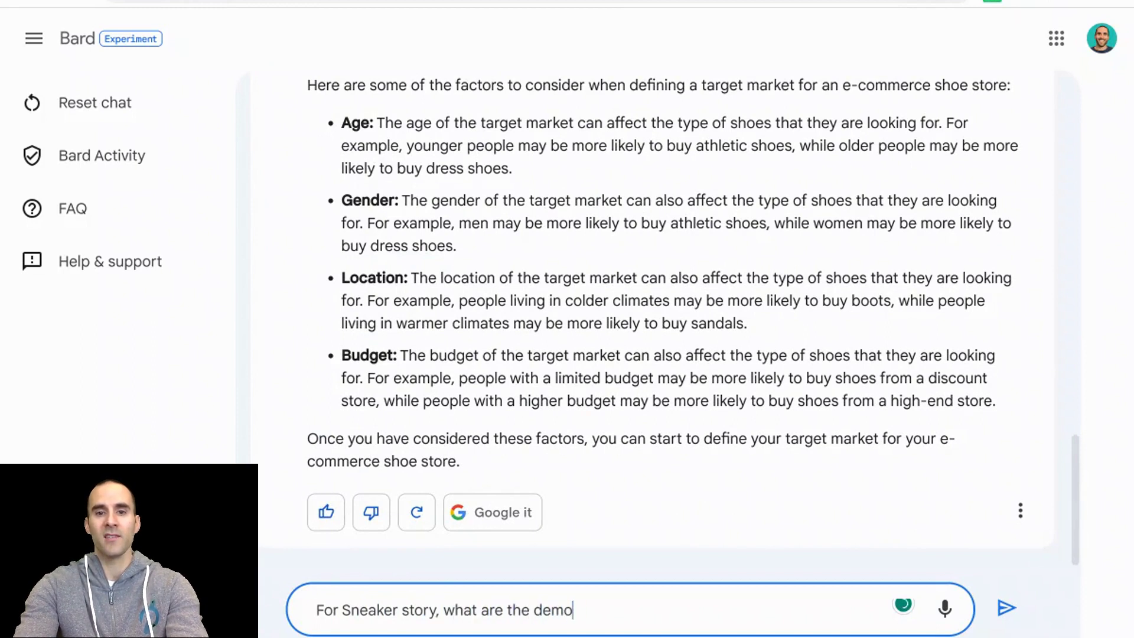
pyautogui.write('graphics of it')
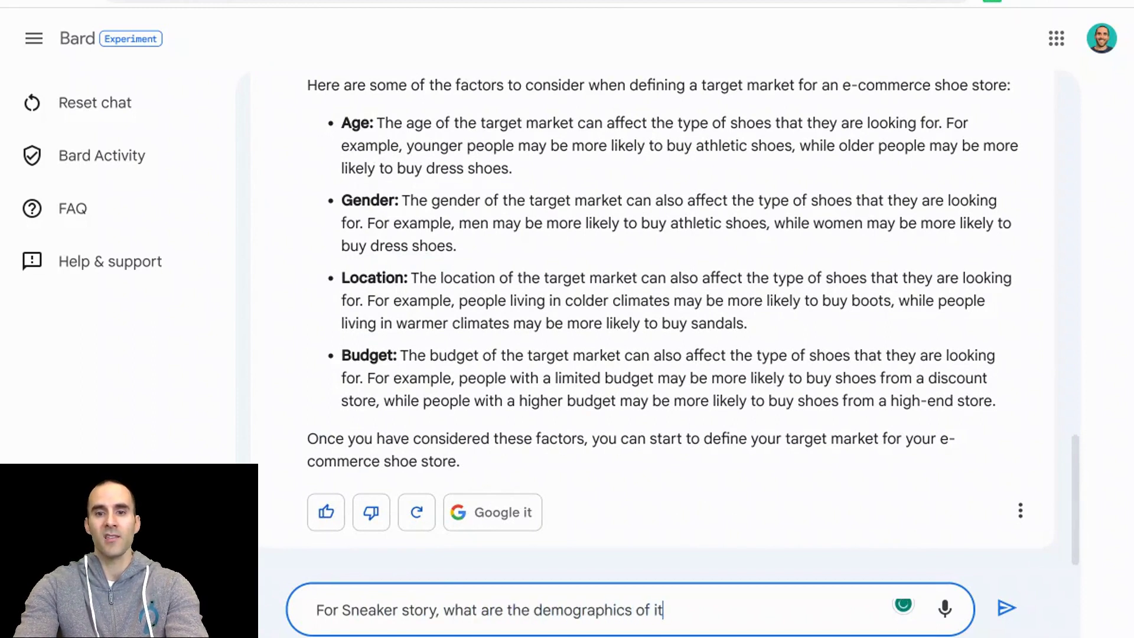
pyautogui.write('s customer base')
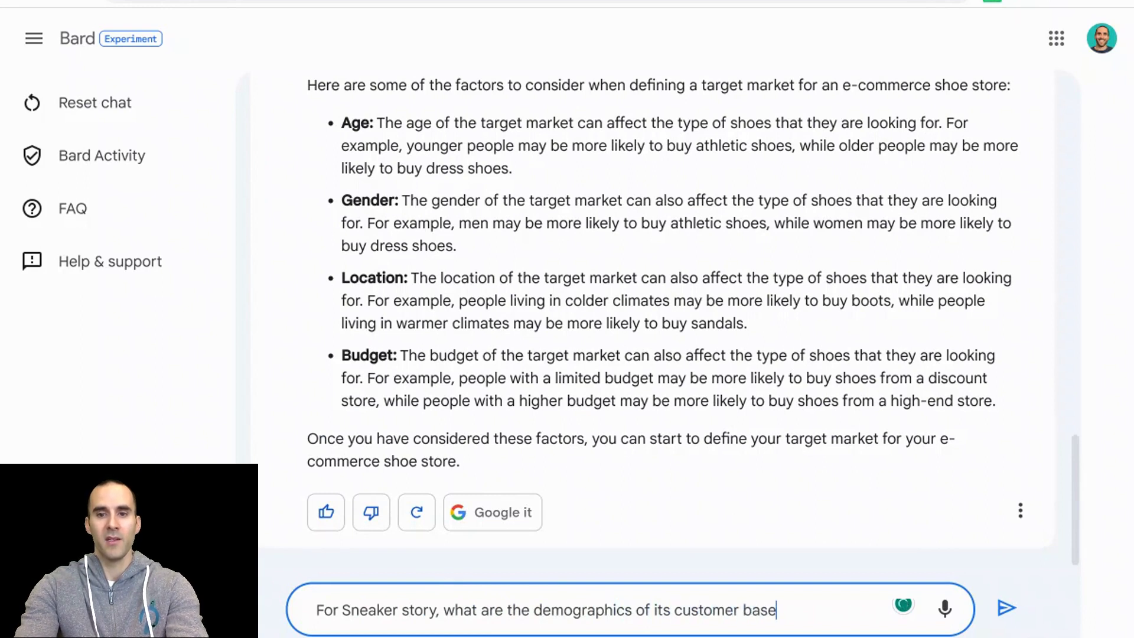
pyautogui.write('. Be specific.')
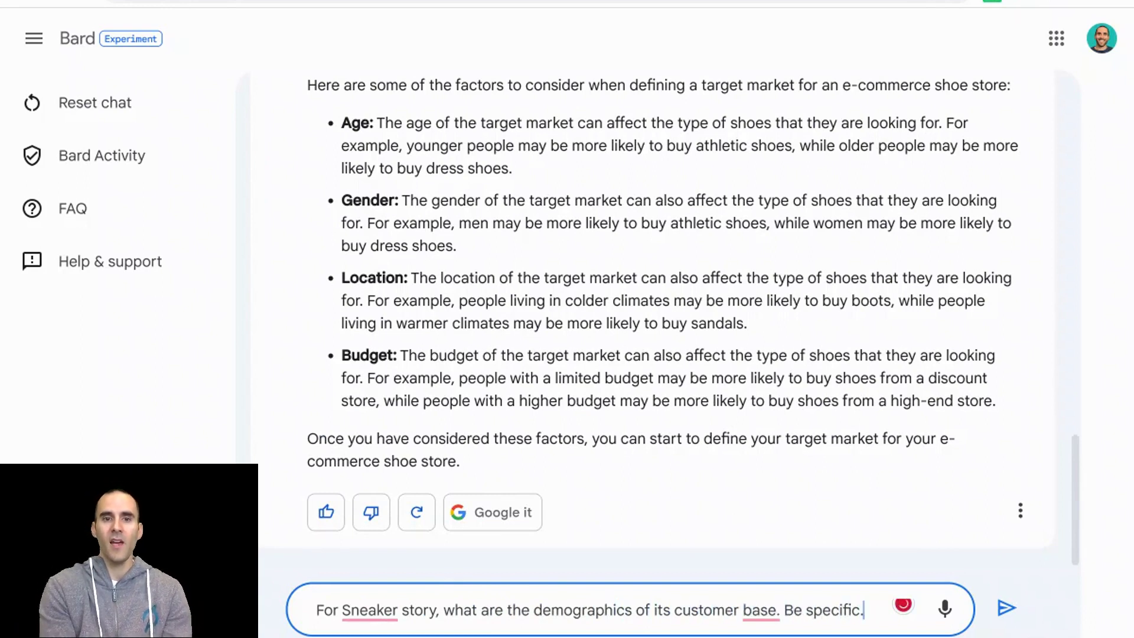
pyautogui.press('Return')
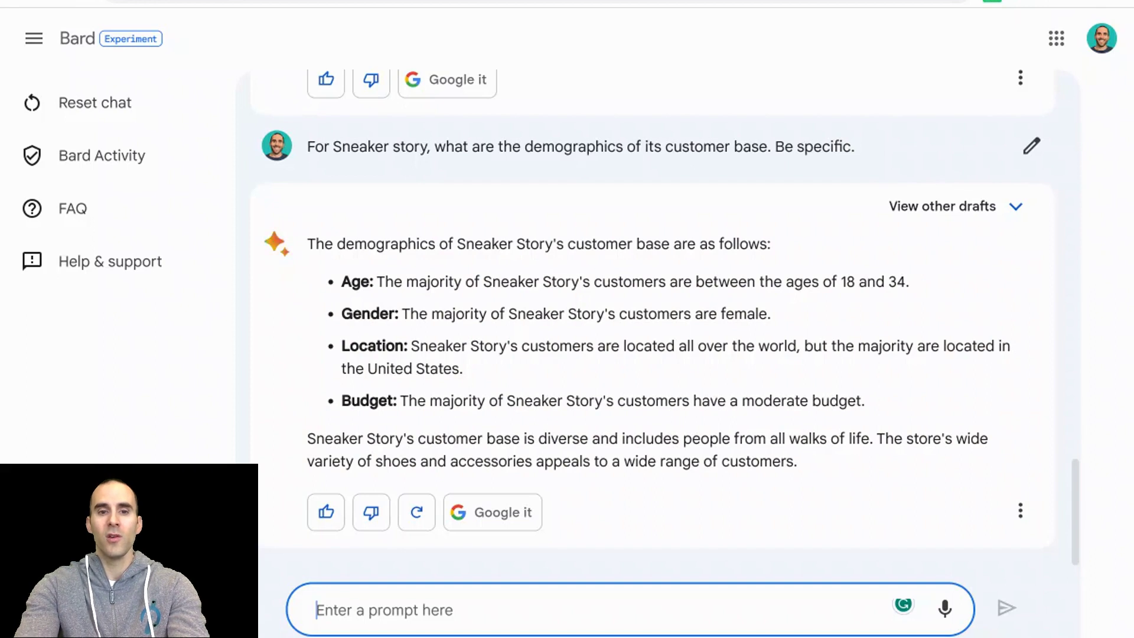
# - Send the question "Do you think I should start a website to serve this customer base?"
pyautogui.write('Do you think I should start a website to serve this customer base')
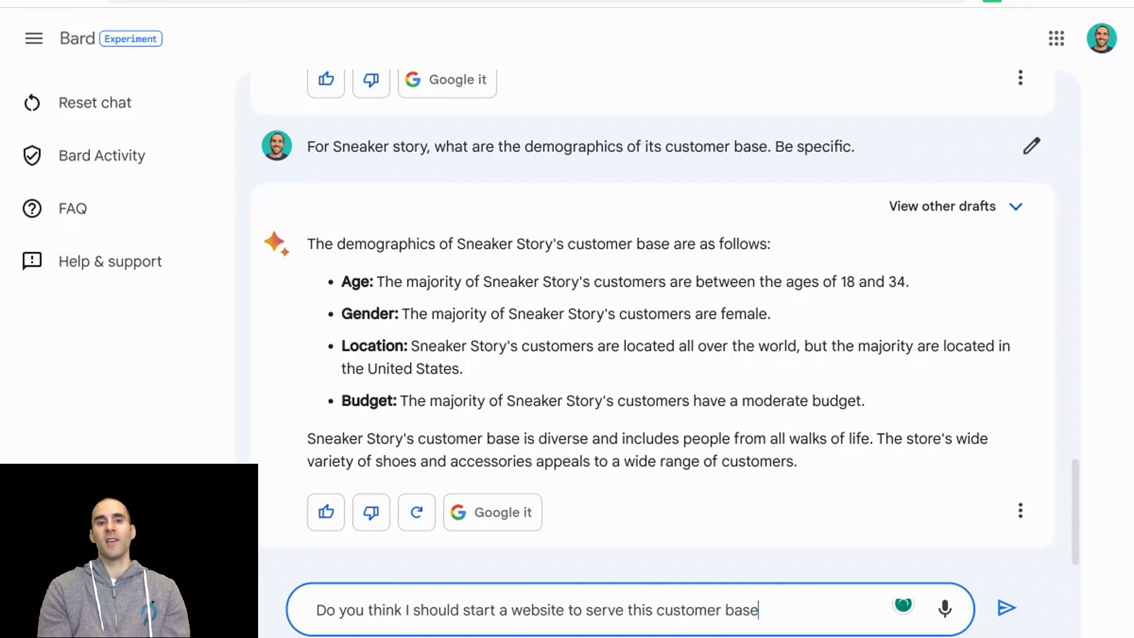
pyautogui.write('?')
pyautogui.press('Return')
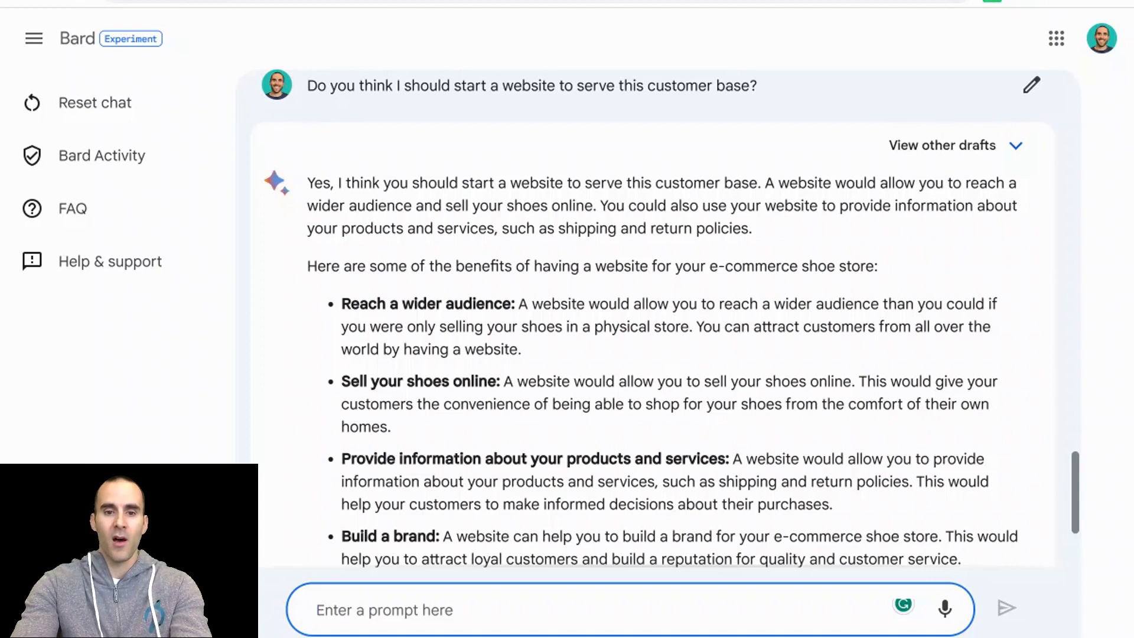
# - Send the prompt "I'd like to create a website, what are the steps I should take to launch a website?"
pyautogui.write("I'd")
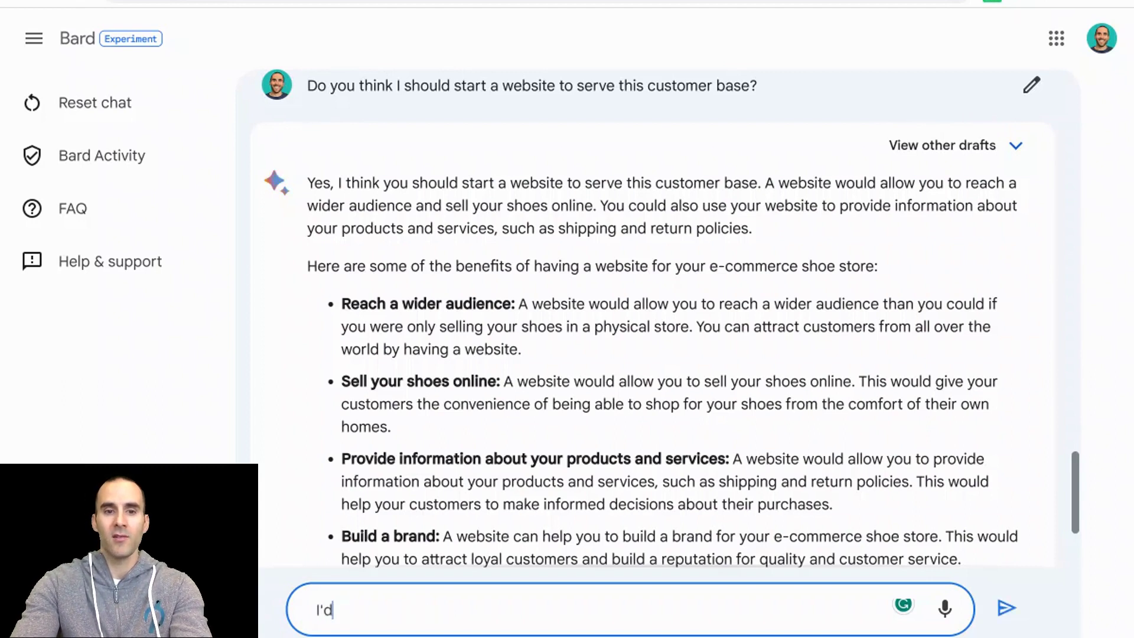
pyautogui.write(' like to create')
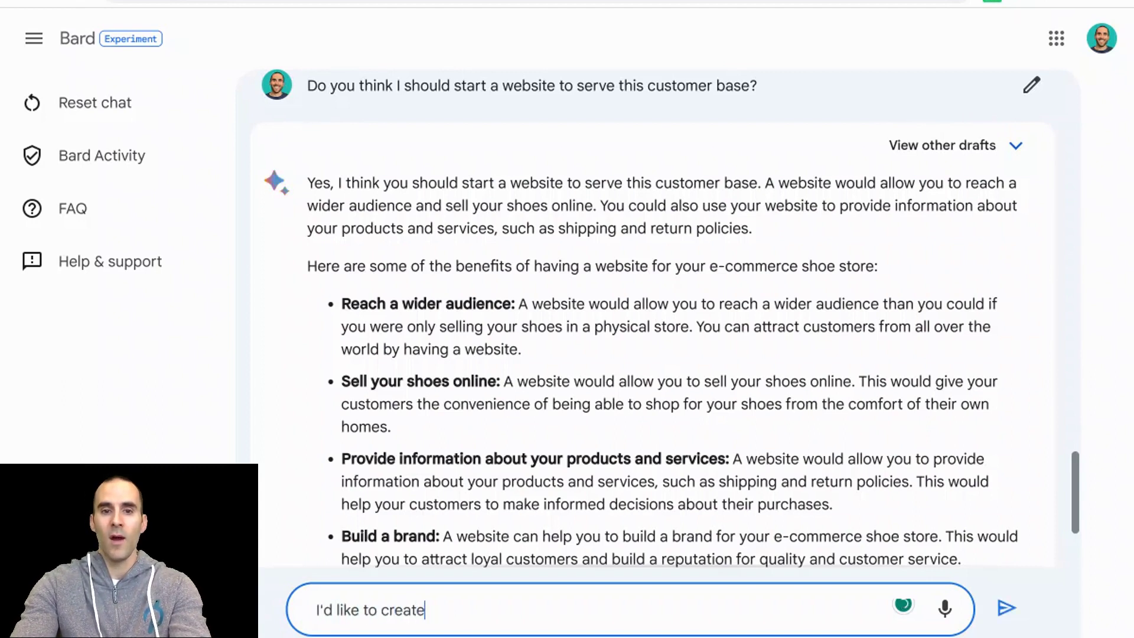
pyautogui.write(' a website, what plafo')
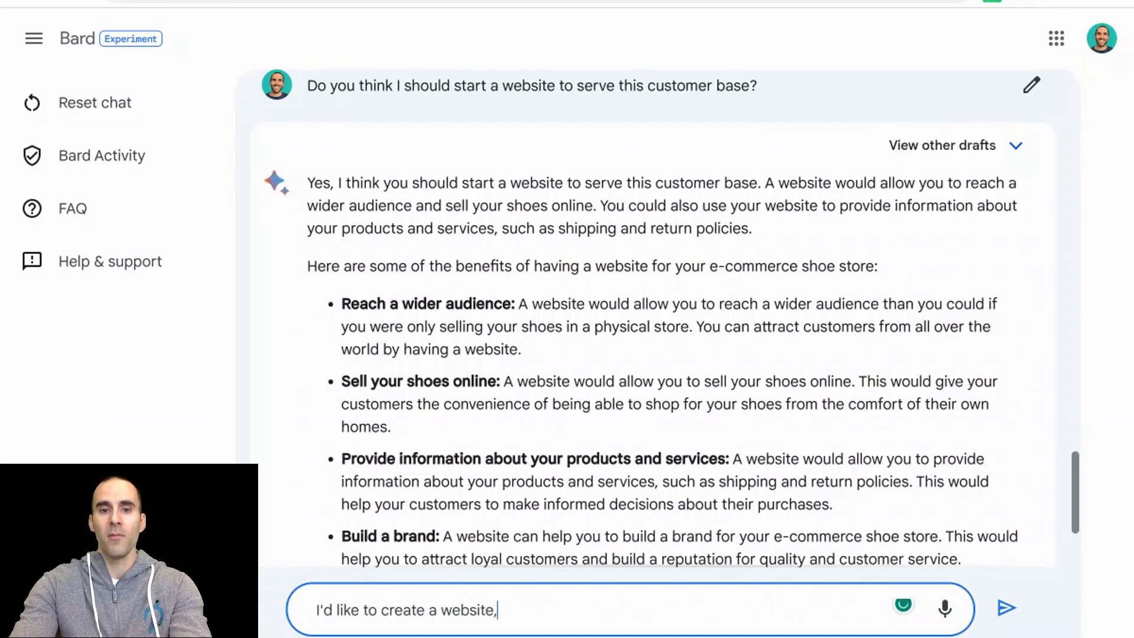
pyautogui.press('BackSpace')
pyautogui.press('BackSpace')
pyautogui.press('BackSpace')
pyautogui.press('BackSpace')
pyautogui.press('BackSpace')
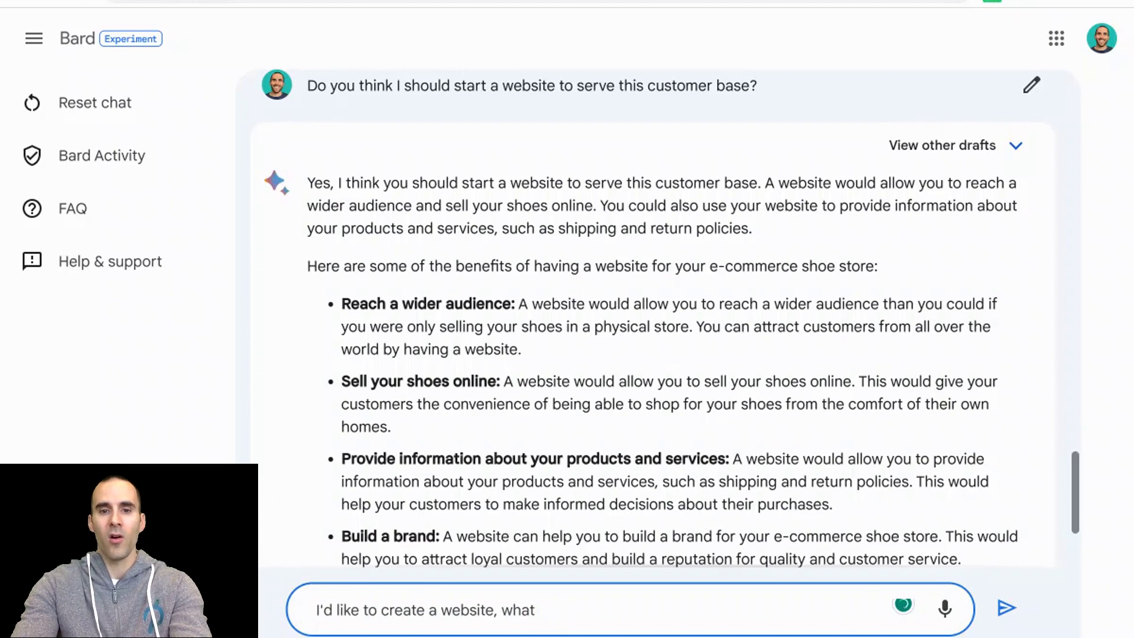
pyautogui.write('are the step')
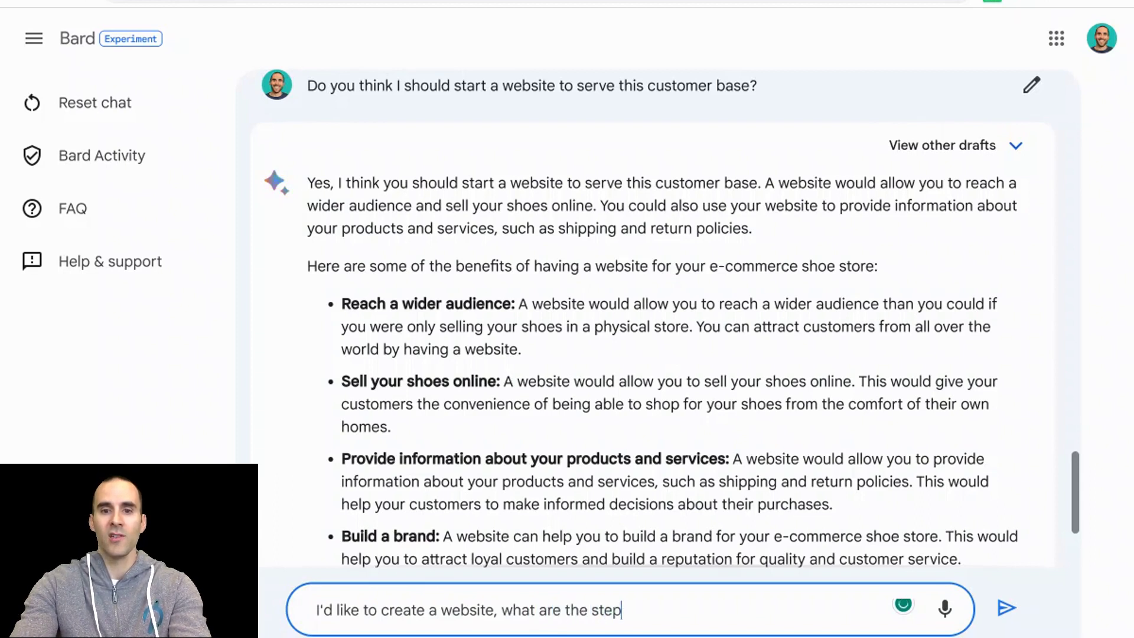
pyautogui.write('s I should take to ')
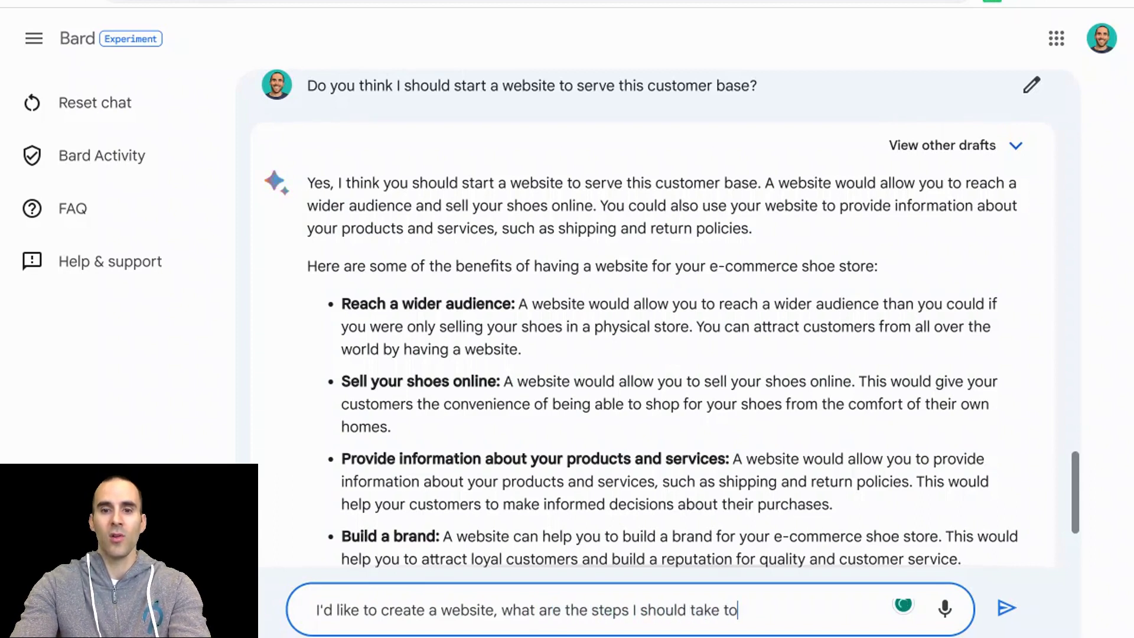
pyautogui.write('launch a web')
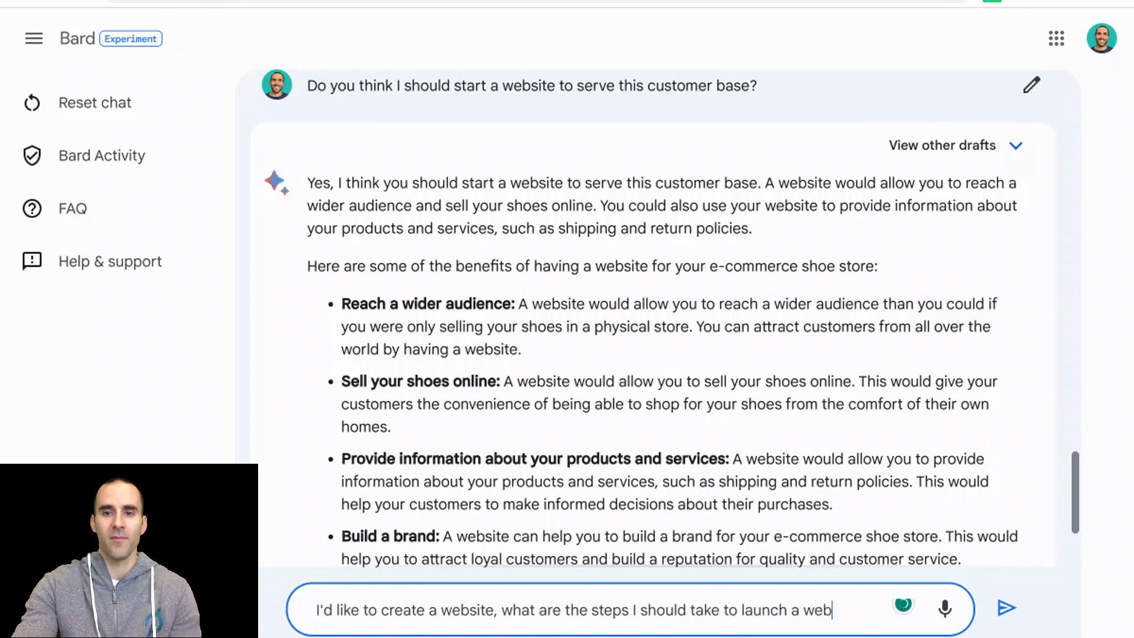
pyautogui.write('site?')
pyautogui.press('Return')
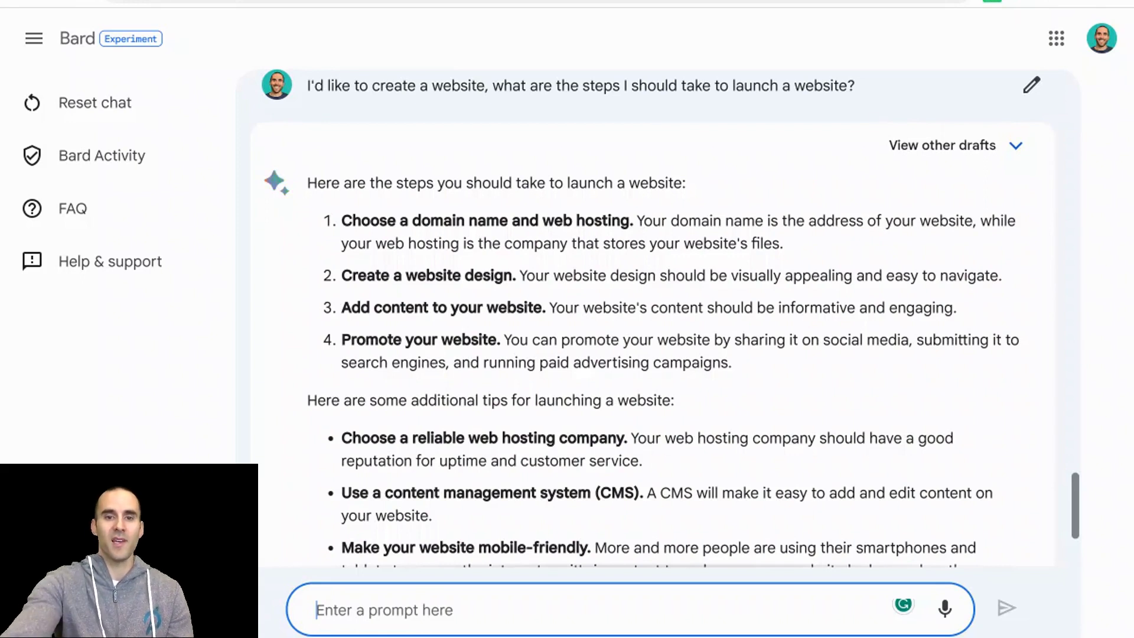
# - Send the question "What do you think is a good domain name for my shoe store?"
pyautogui.scroll(-2, 655, 345)
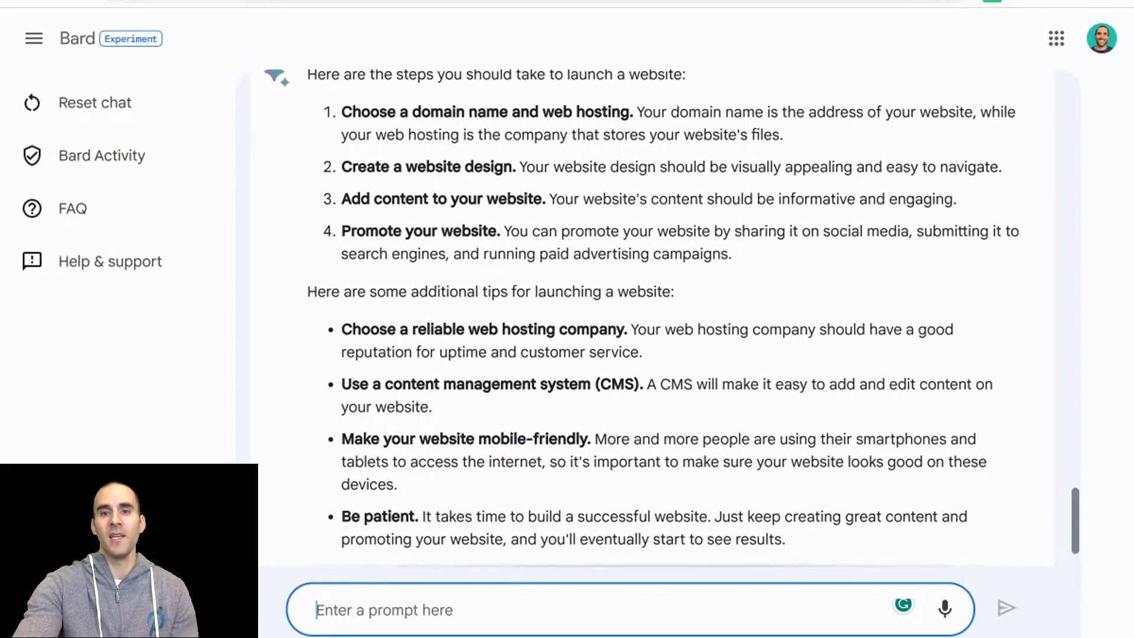
pyautogui.scroll(2, 655, 345)
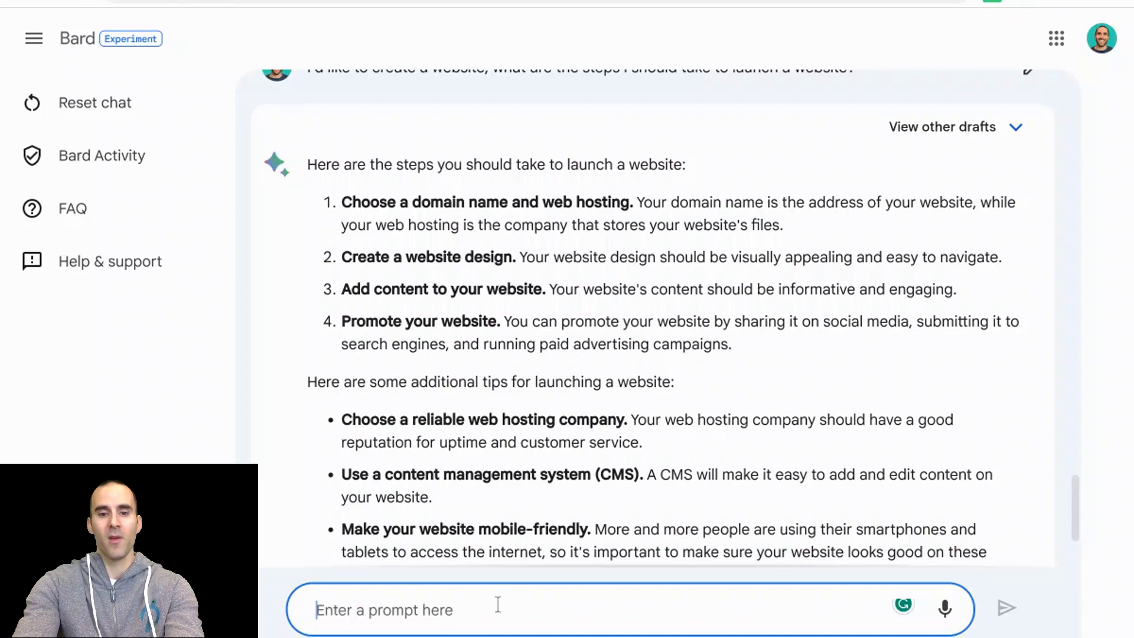
pyautogui.write('What ')
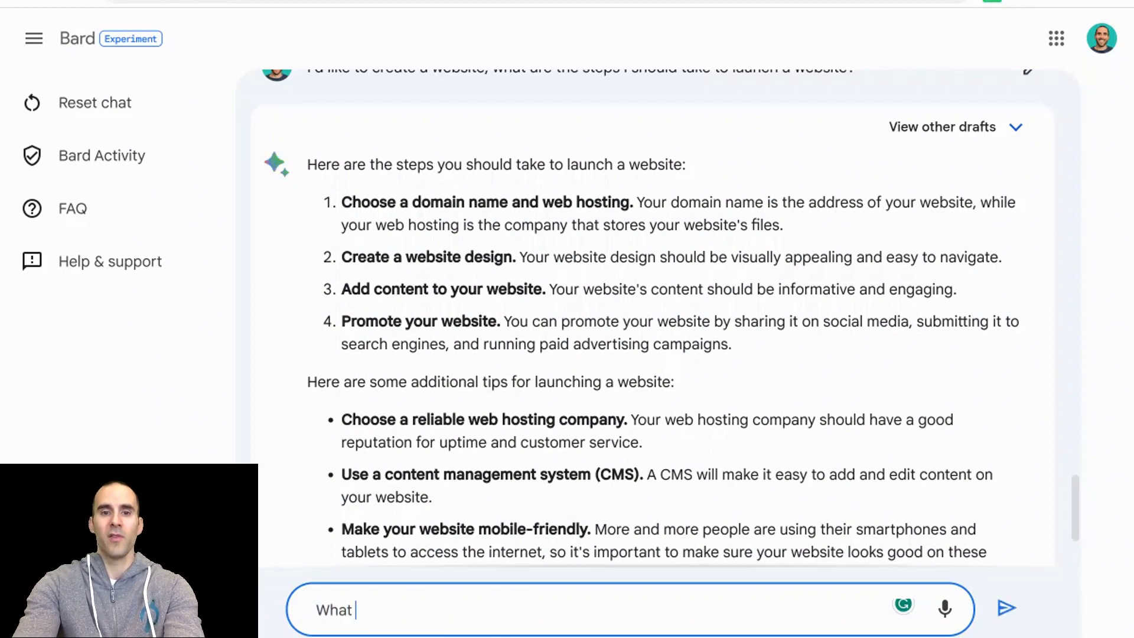
pyautogui.write('do you think is a')
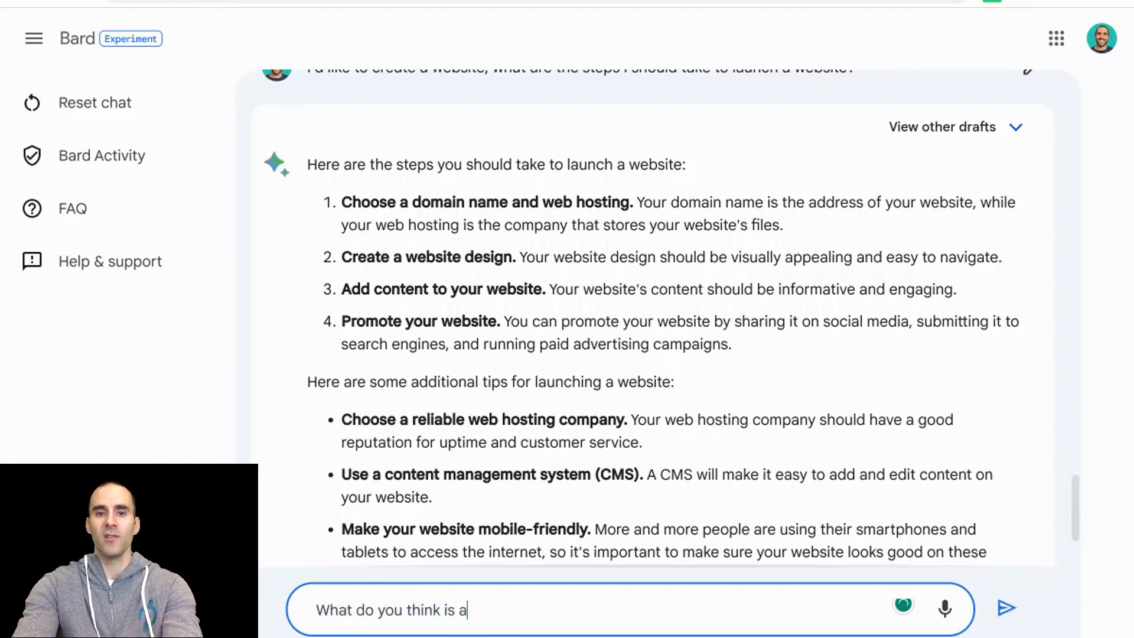
pyautogui.write(' good domain na')
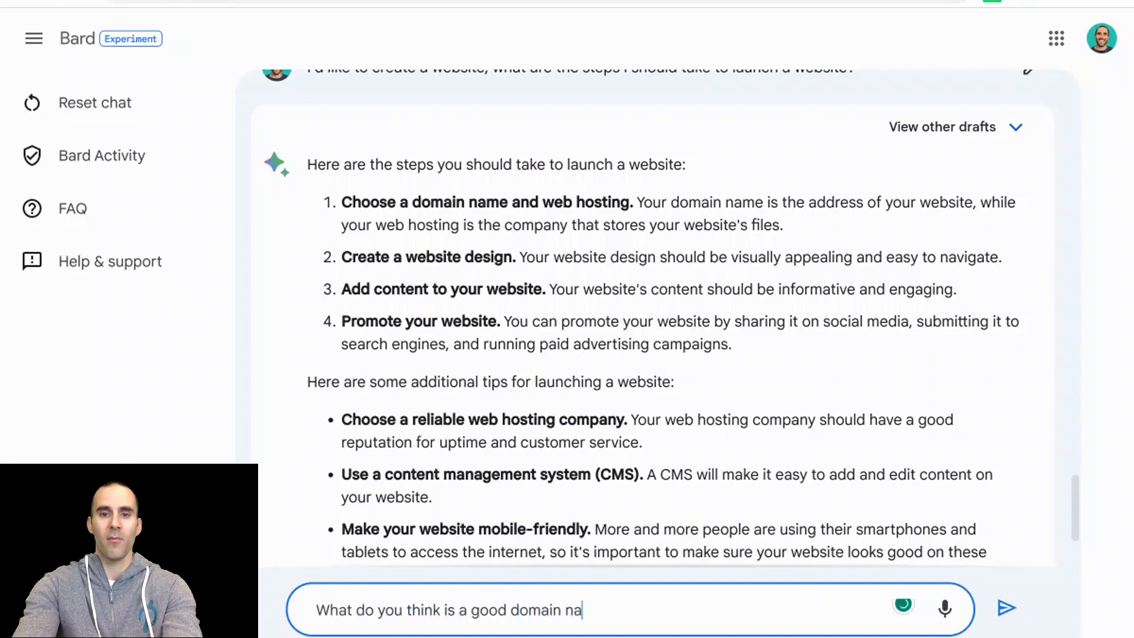
pyautogui.write('me for my shoe st')
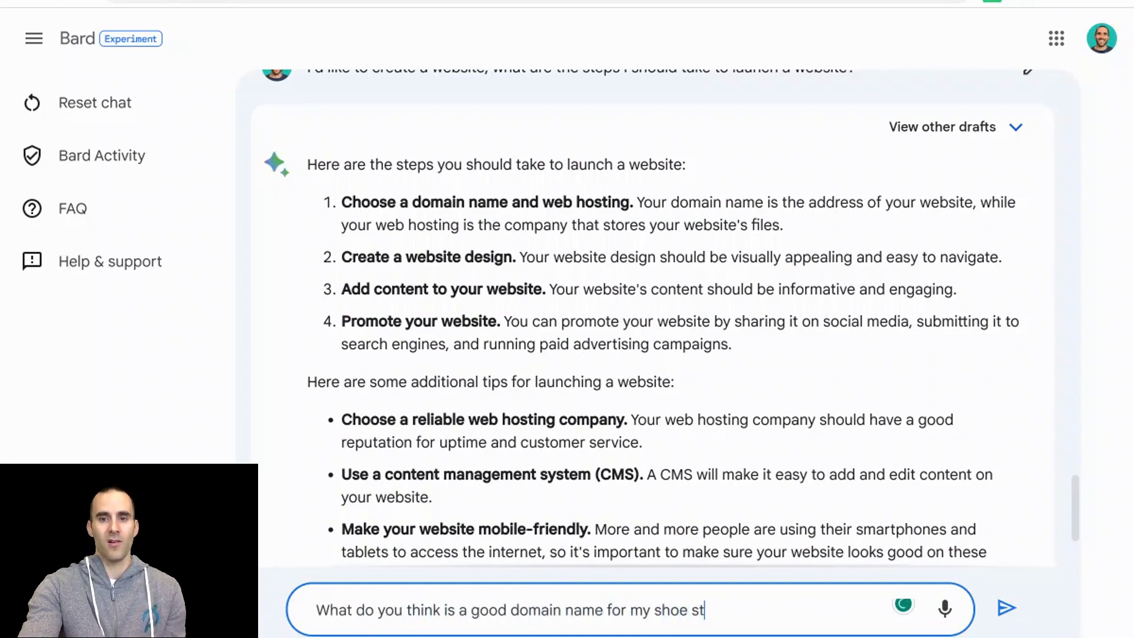
pyautogui.write('ore?')
pyautogui.press('Return')
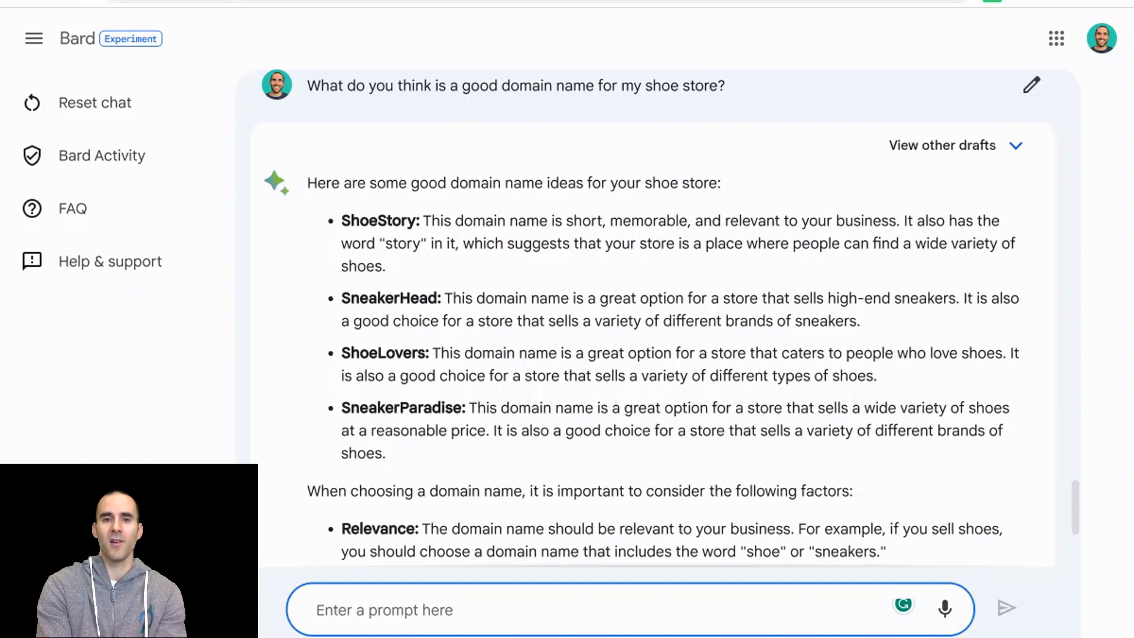
# - Review the earlier Sneaker Story questions and answers in the chat, along with the domain name ideas and selection factors
pyautogui.scroll(20, 655, 319)
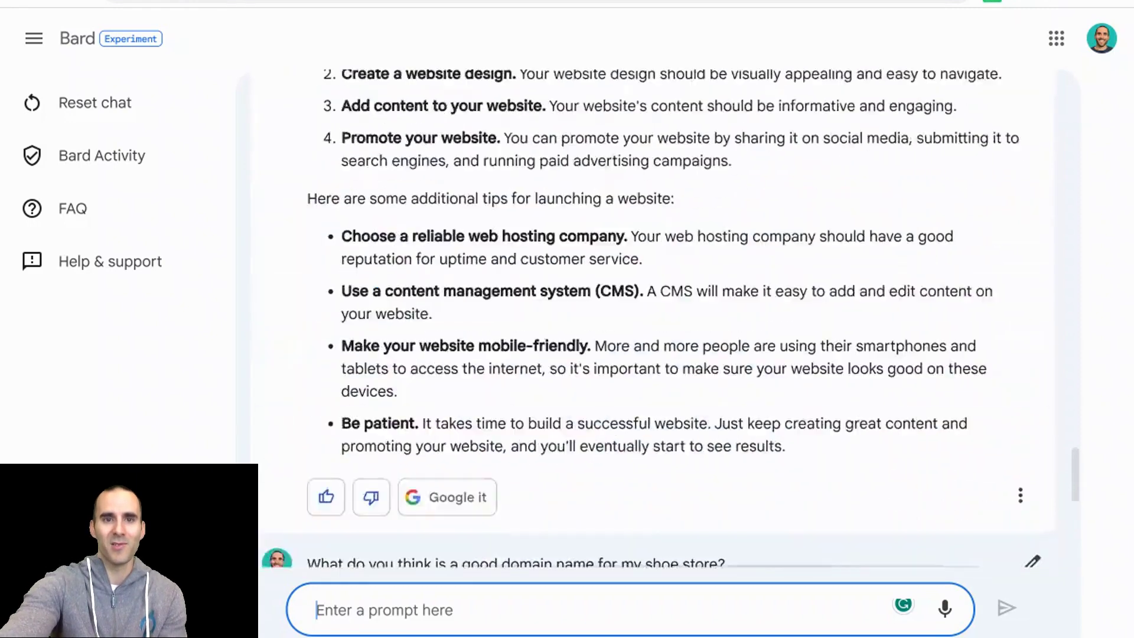
pyautogui.scroll(10, 655, 319)
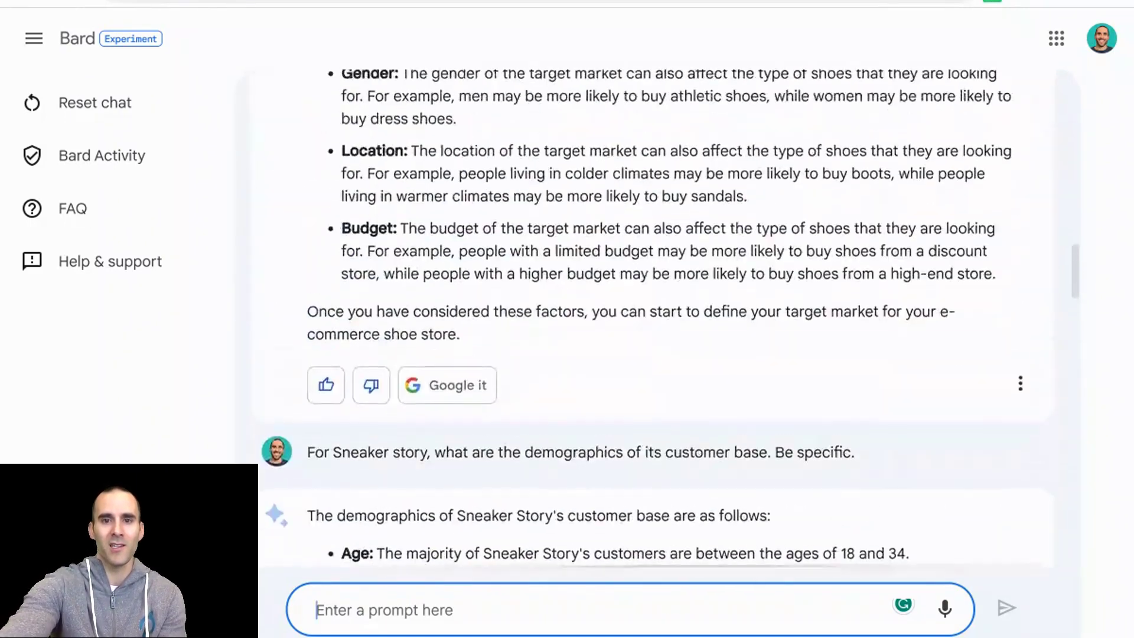
pyautogui.scroll(9, 656, 319)
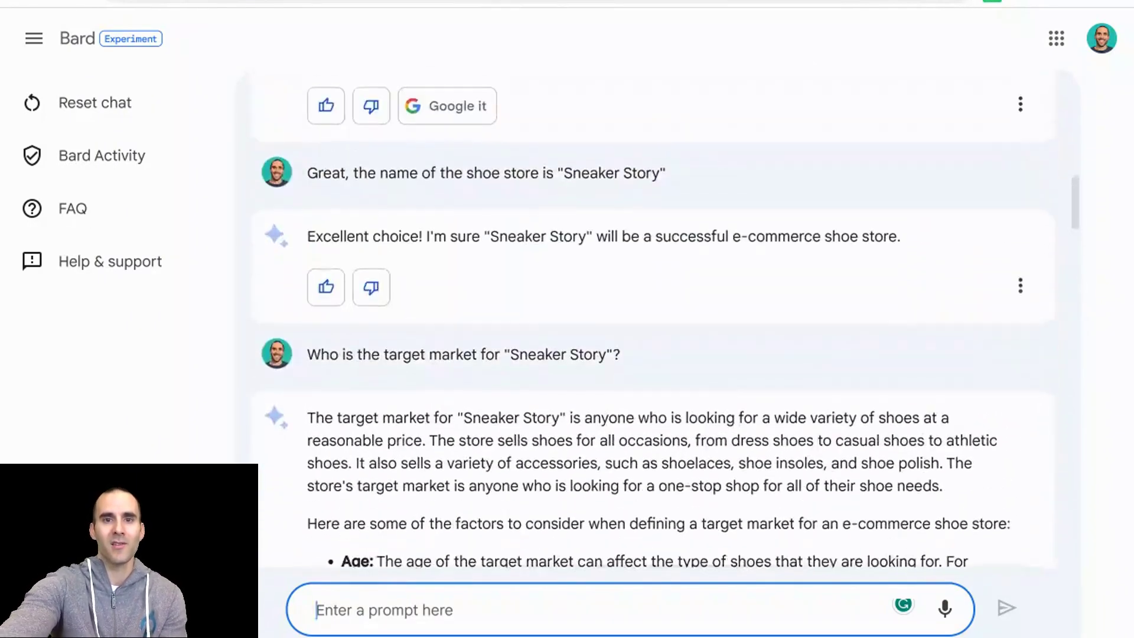
pyautogui.scroll(-20, 656, 320)
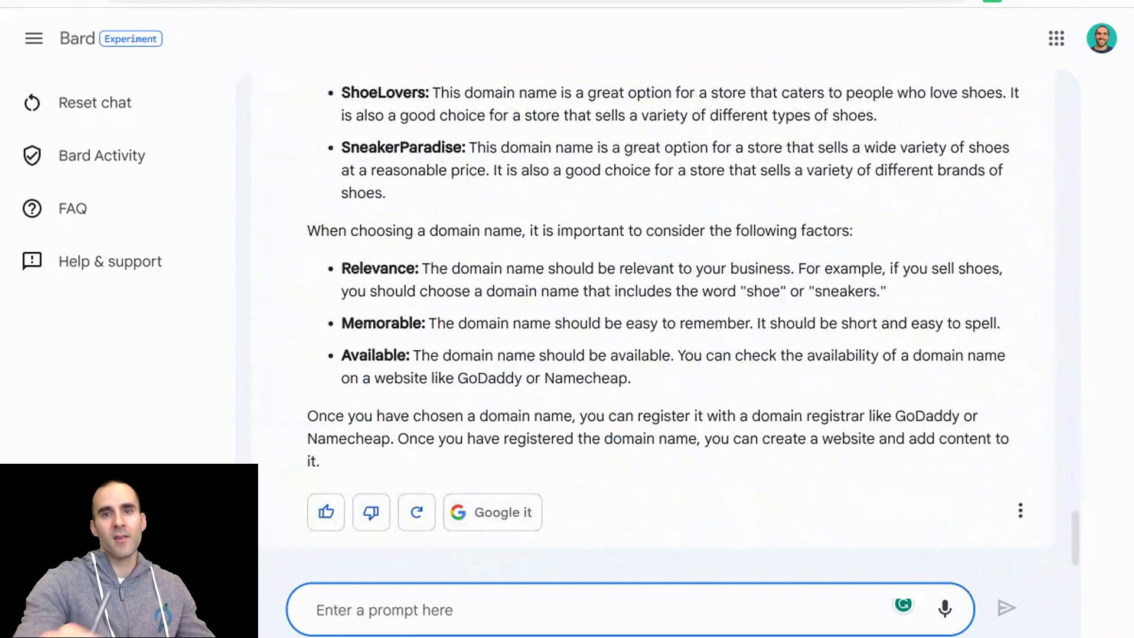
pyautogui.scroll(4, 653, 354)
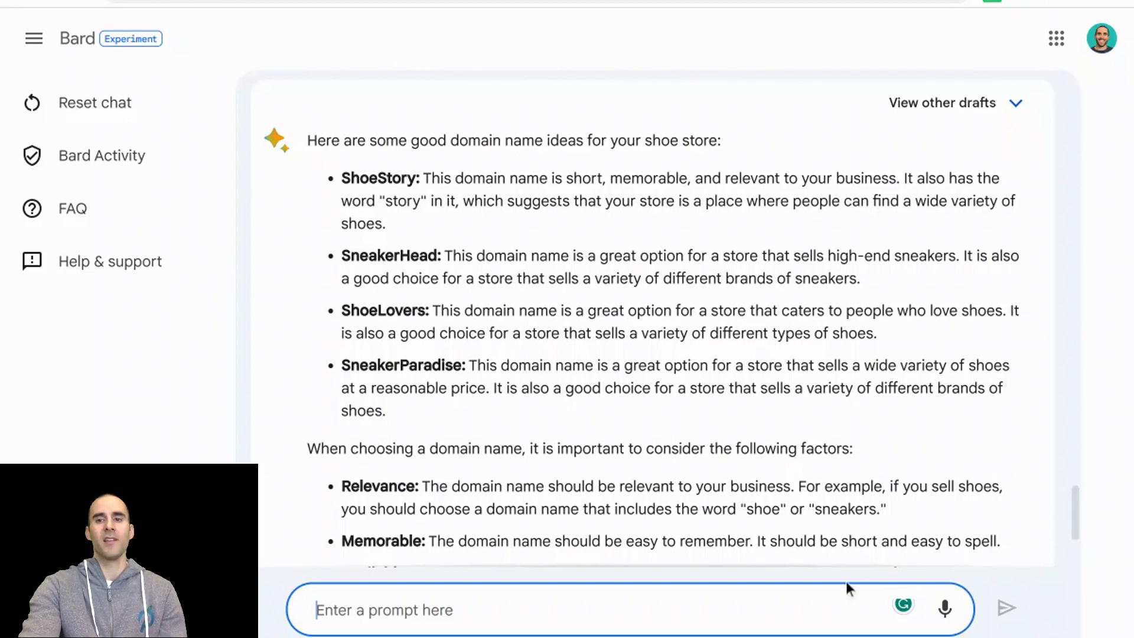
# - Send the question "What website host should I use?"
pyautogui.moveTo(1071, 525); pyautogui.dragTo(1070, 451)
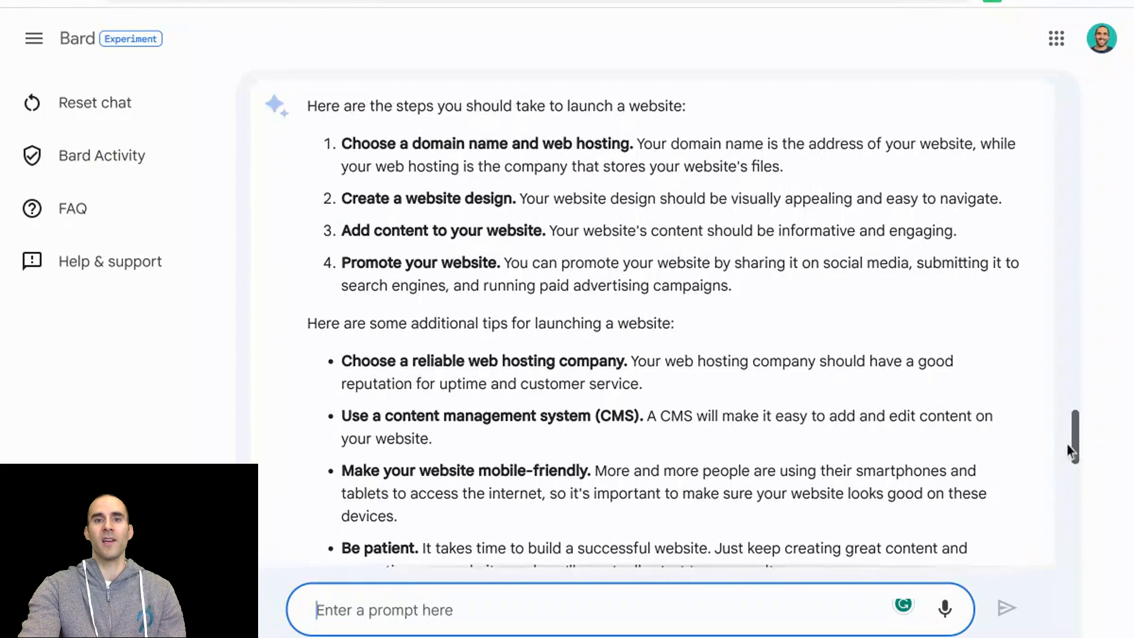
pyautogui.scroll(-10, 1046, 542)
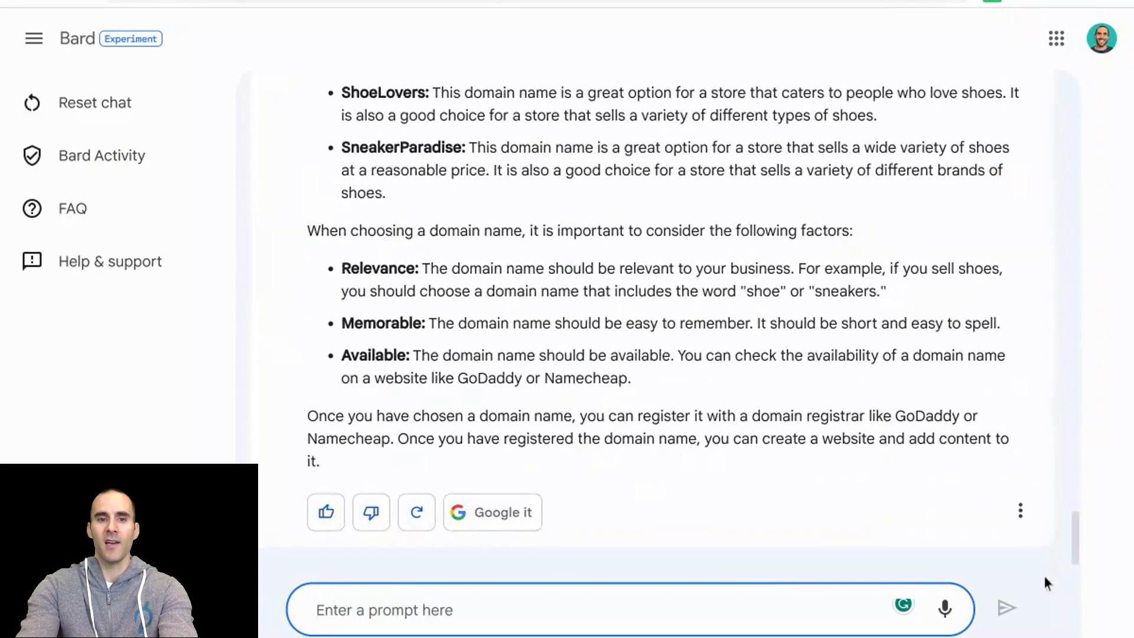
pyautogui.write('What ')
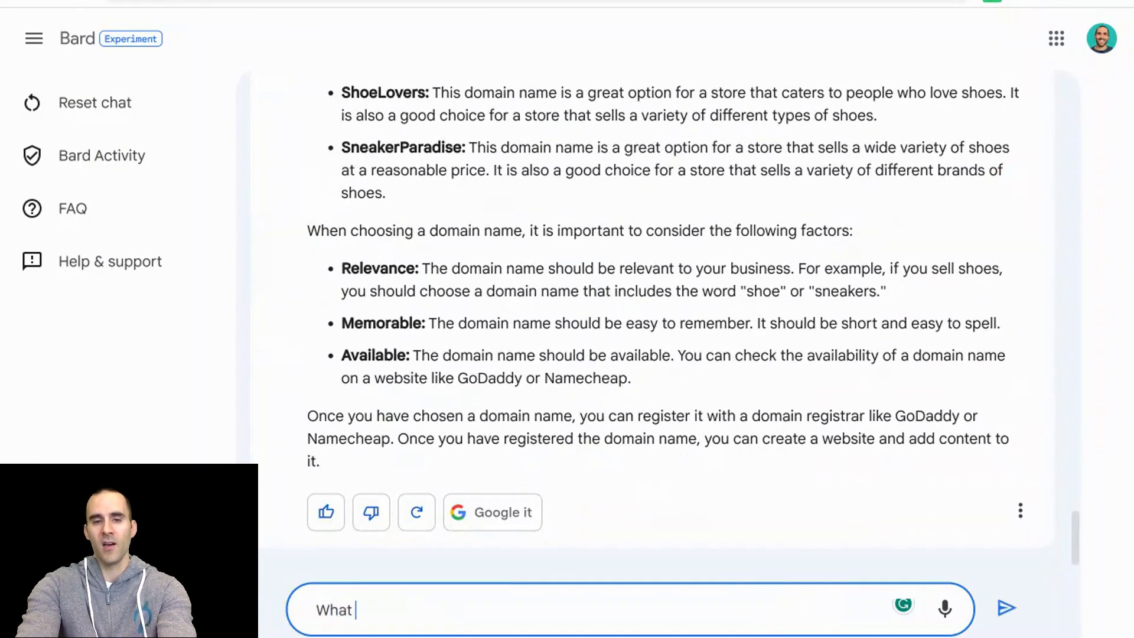
pyautogui.write('website host shoul')
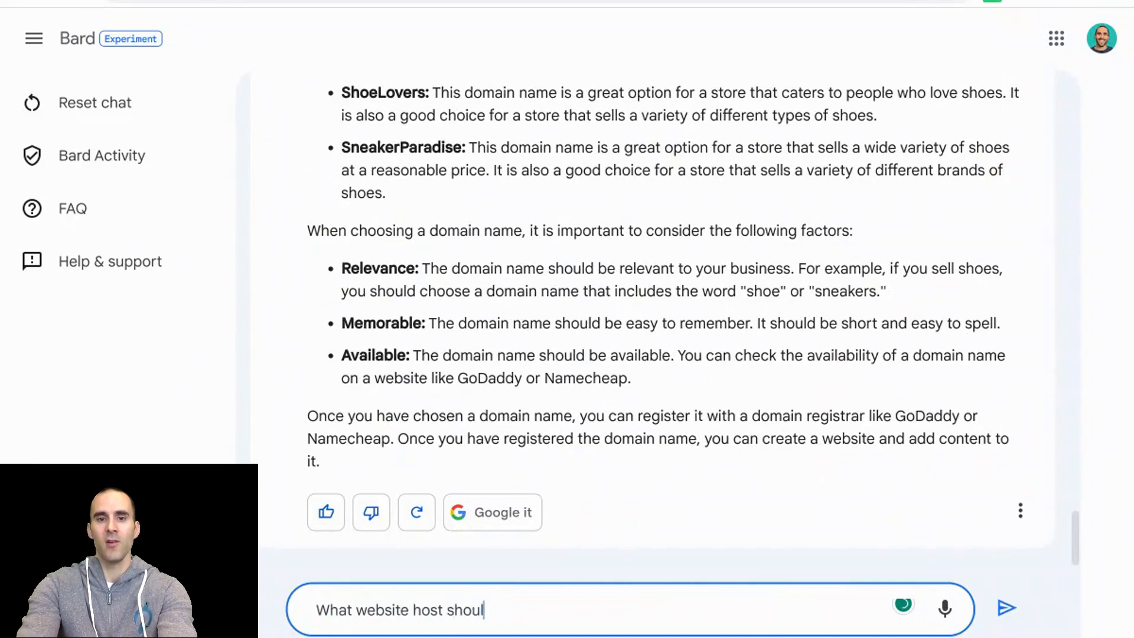
pyautogui.write('d I use?')
pyautogui.press('Return')
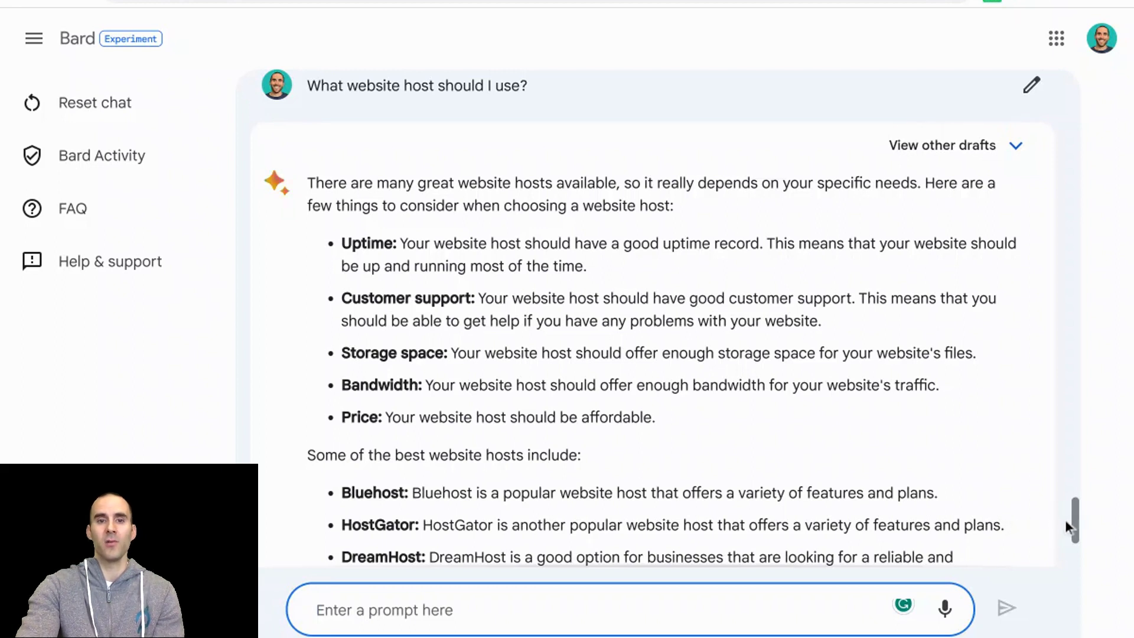
# - Send the follow-up question "Can you choose one for me?" about the suggested website hosts
pyautogui.moveTo(1072, 521); pyautogui.dragTo(1079, 542)
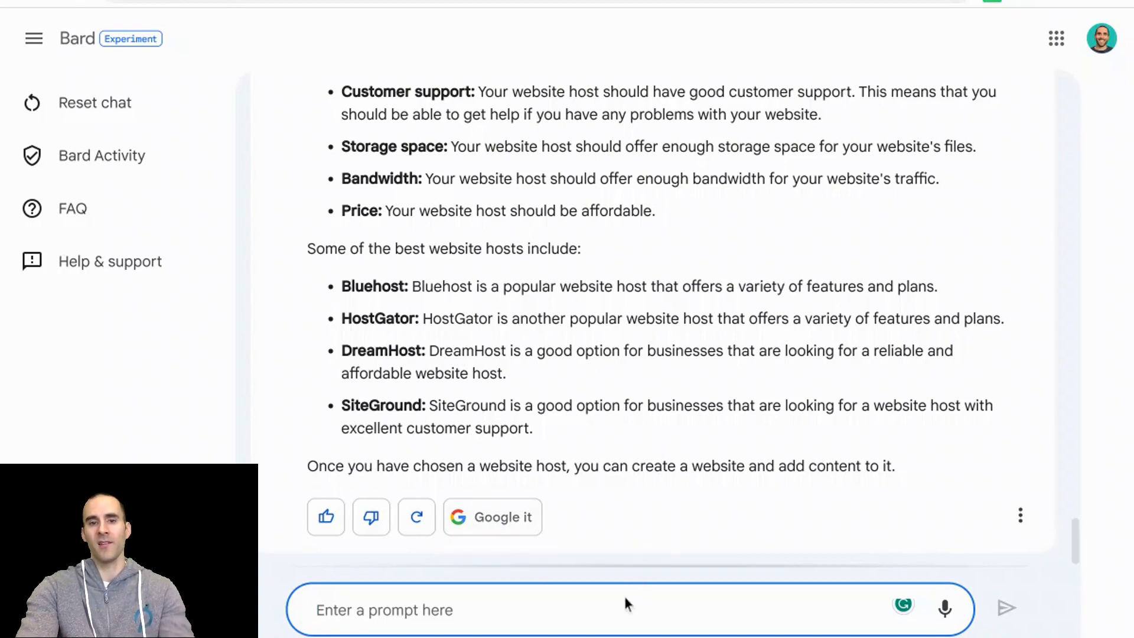
pyautogui.write('C')
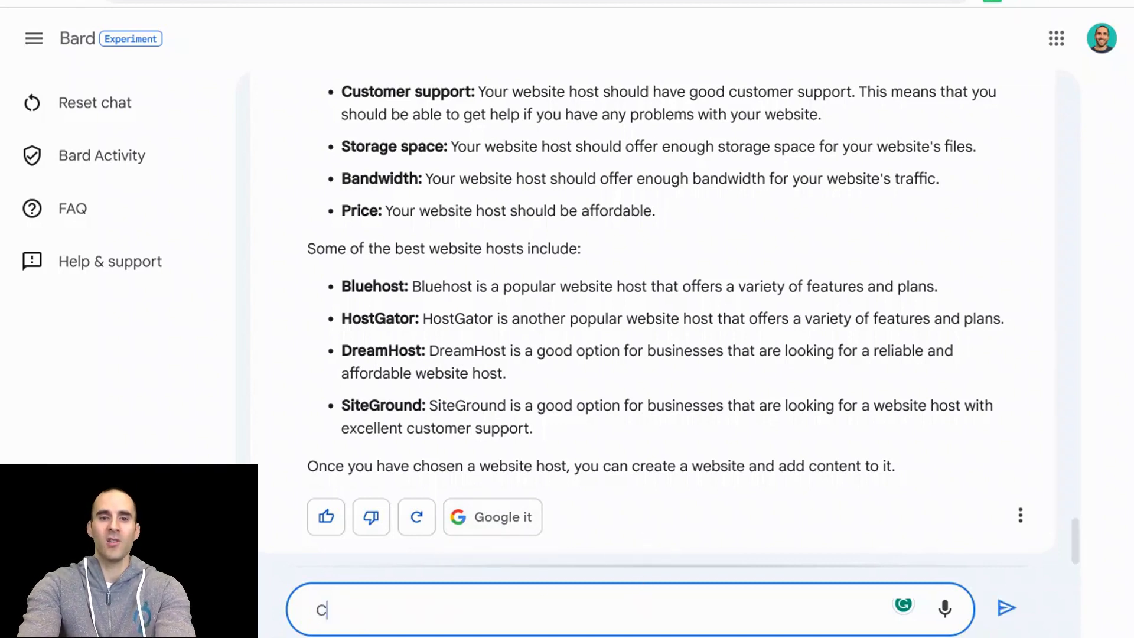
pyautogui.write('an you choose')
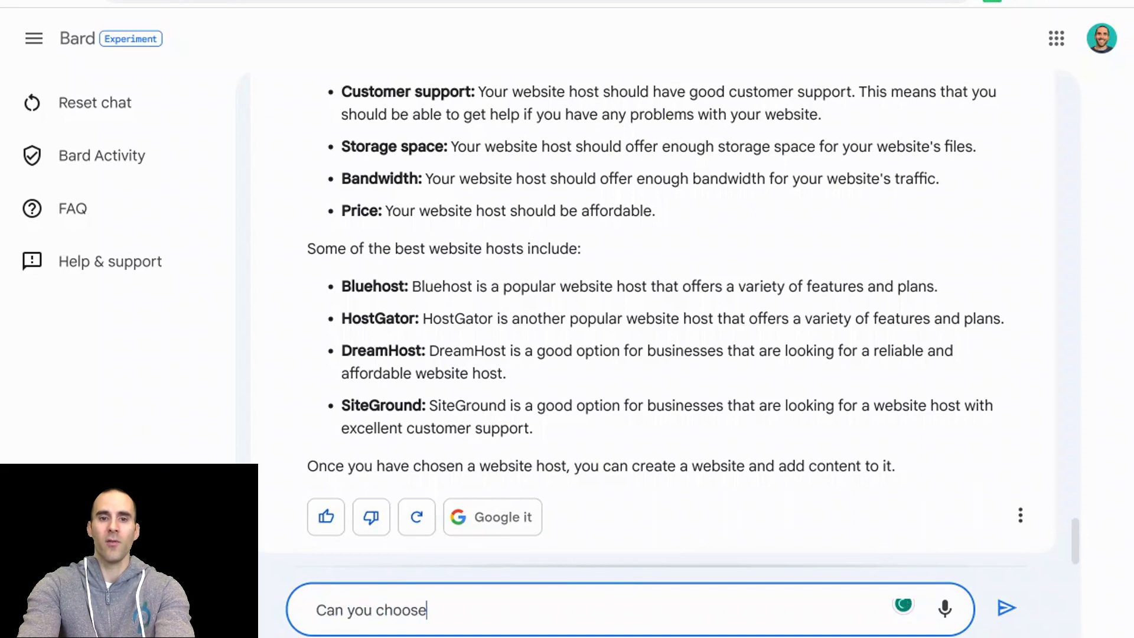
pyautogui.write(' one for me?')
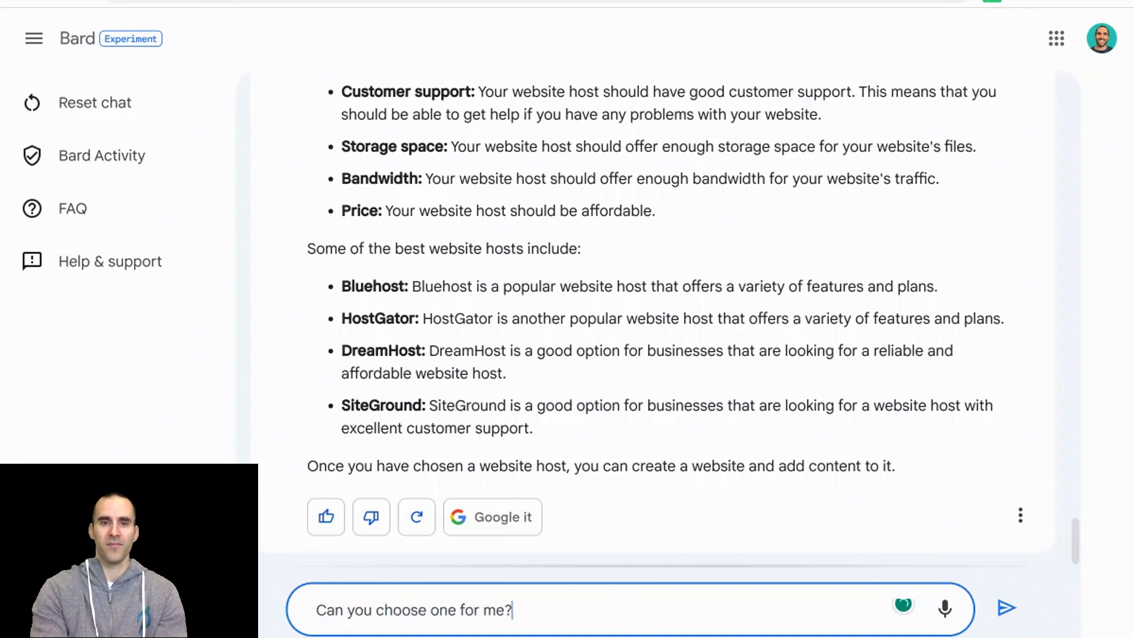
pyautogui.press('Return')
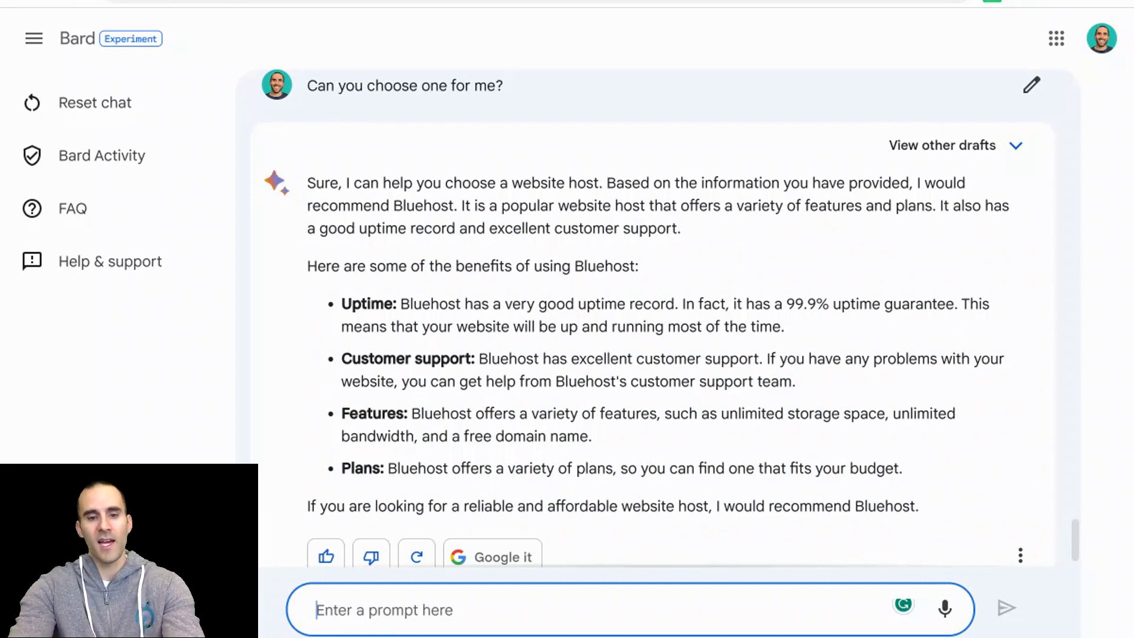
# - Send the prompt "Excellent! We'll go with Bluehost. I want to sell my shoes online. What e-commerce website platform should I use?"
pyautogui.write('Excelle')
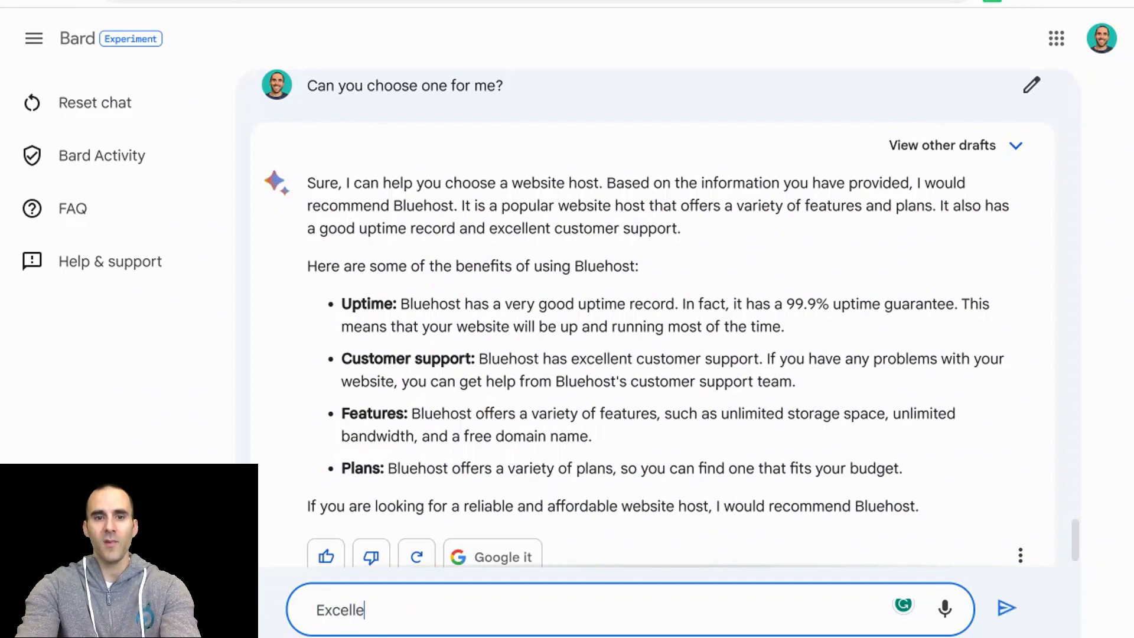
pyautogui.write("nt! We'l")
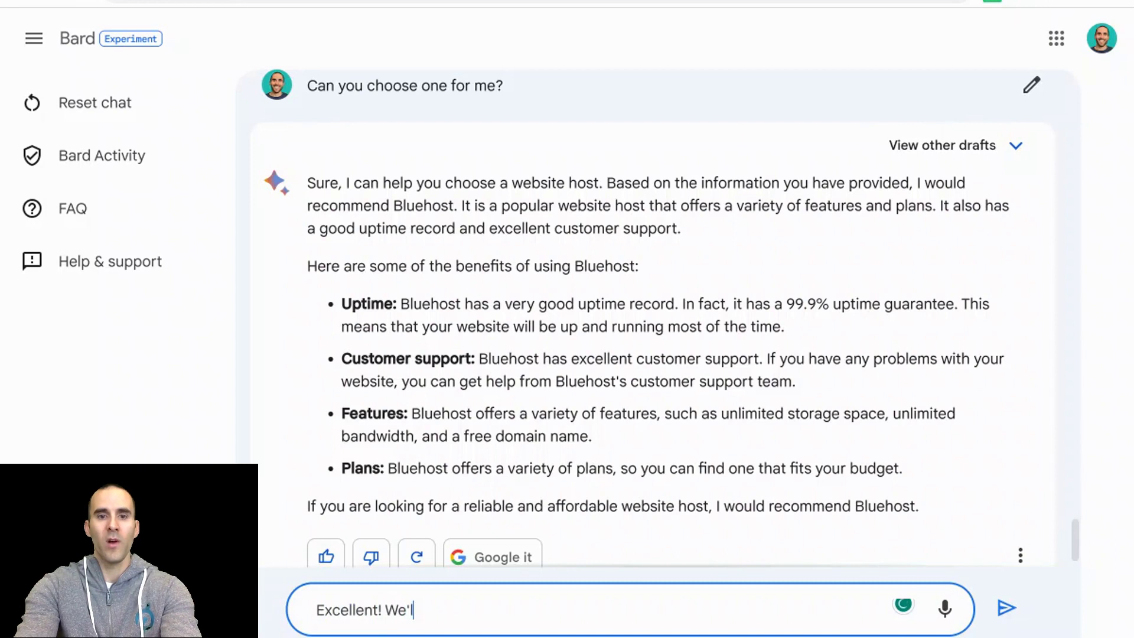
pyautogui.write('l go with Blue')
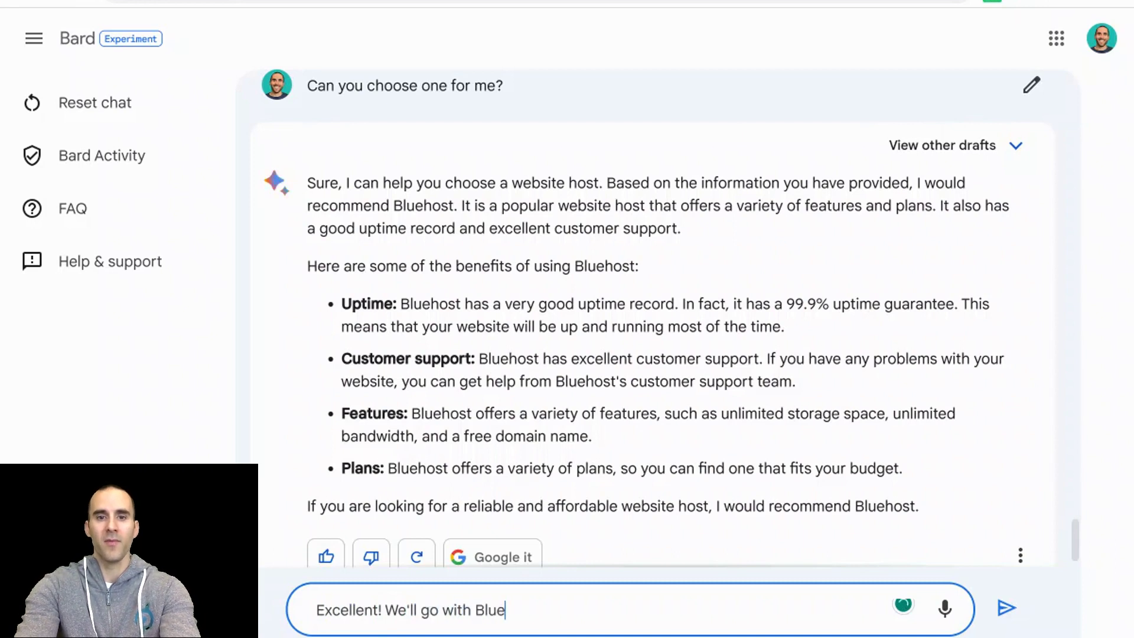
pyautogui.write('host. I want ')
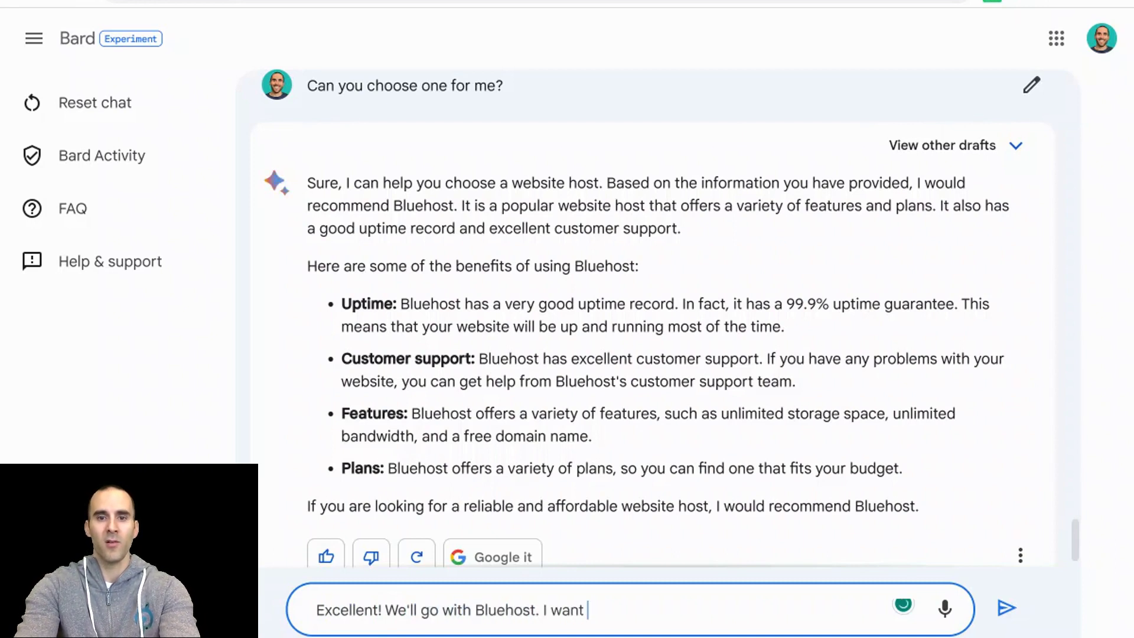
pyautogui.write('to sell my shoes')
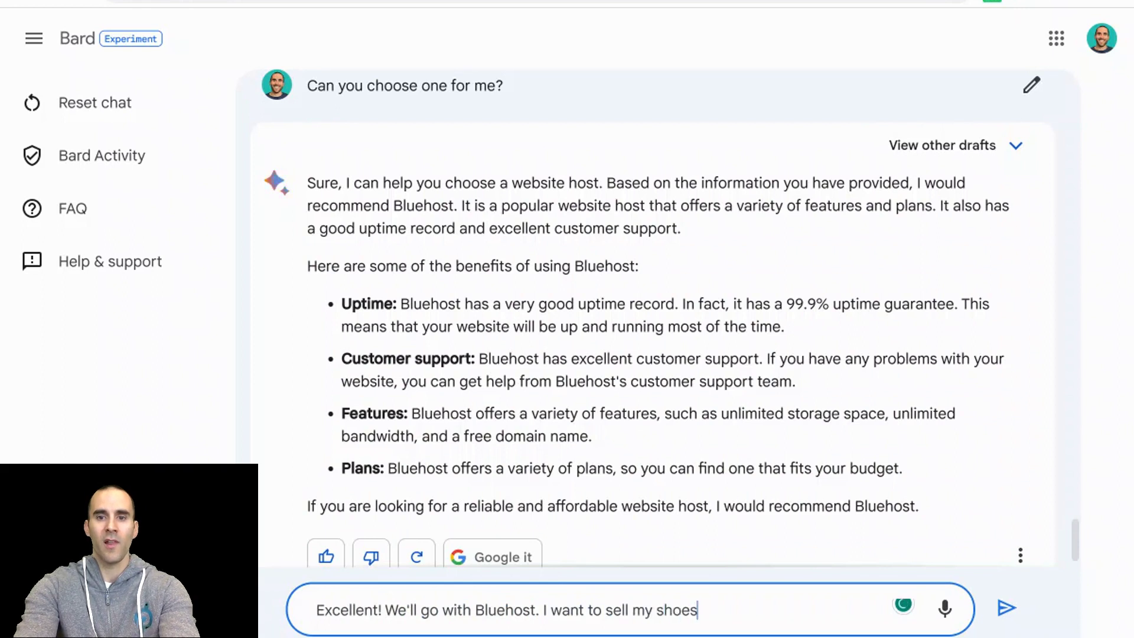
pyautogui.write(' online. W')
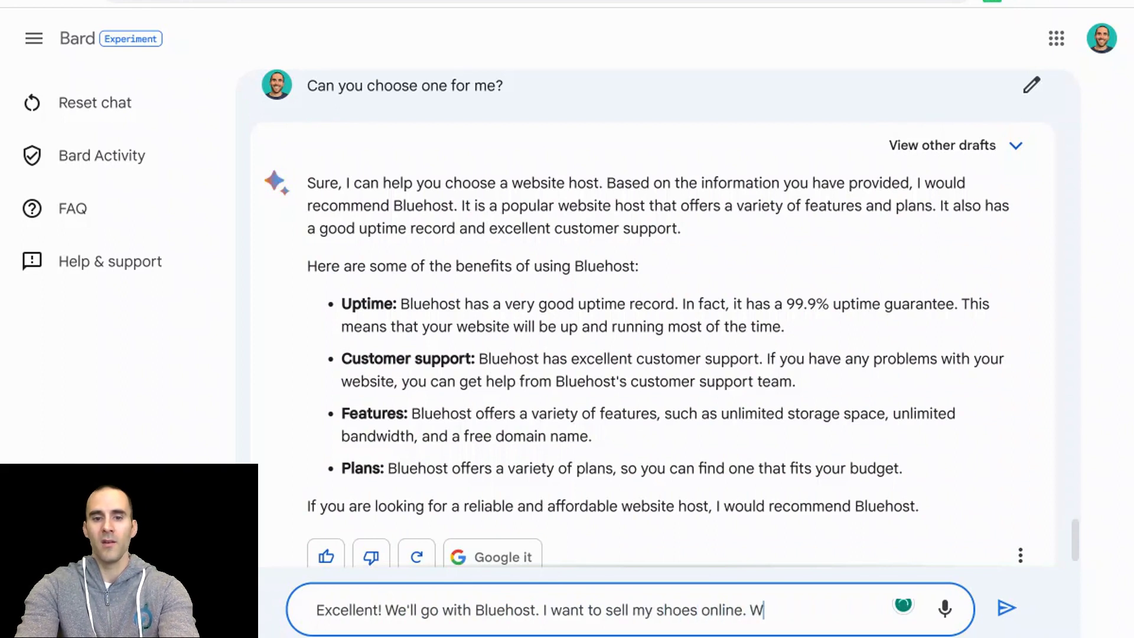
pyautogui.write('hat')
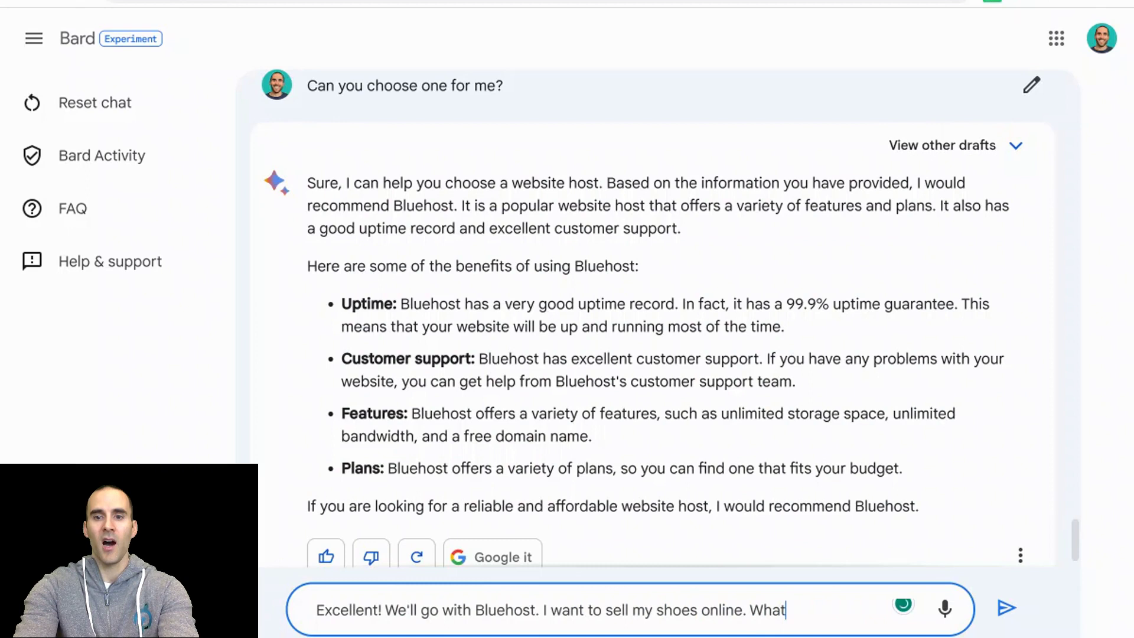
pyautogui.write(' e-commerce we')
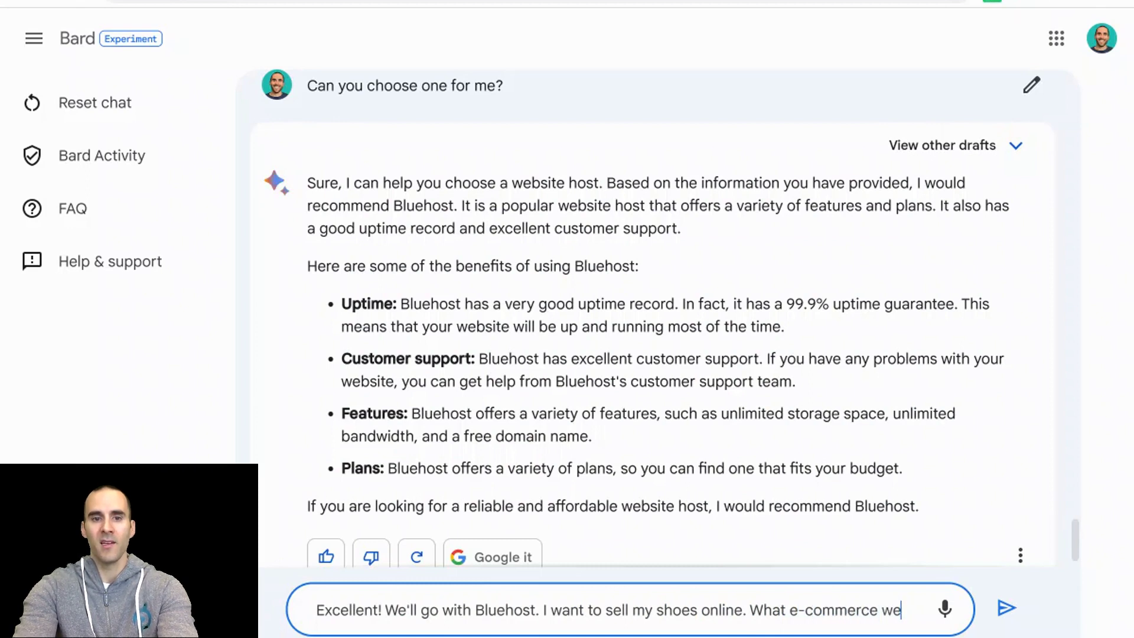
pyautogui.write('bsite platfor')
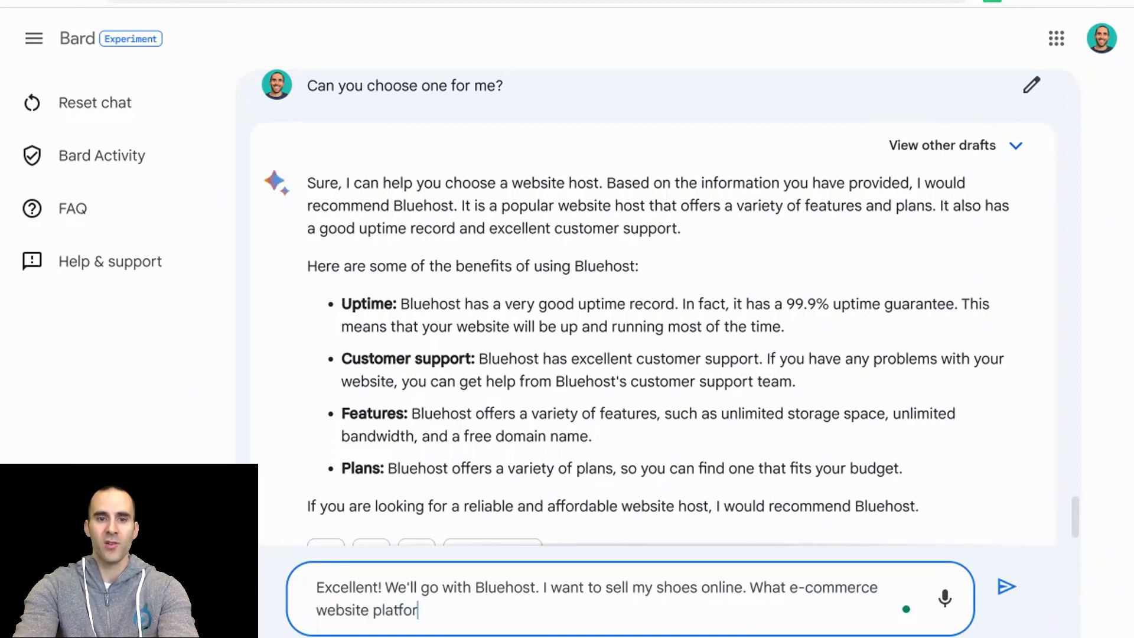
pyautogui.write('m should I use?')
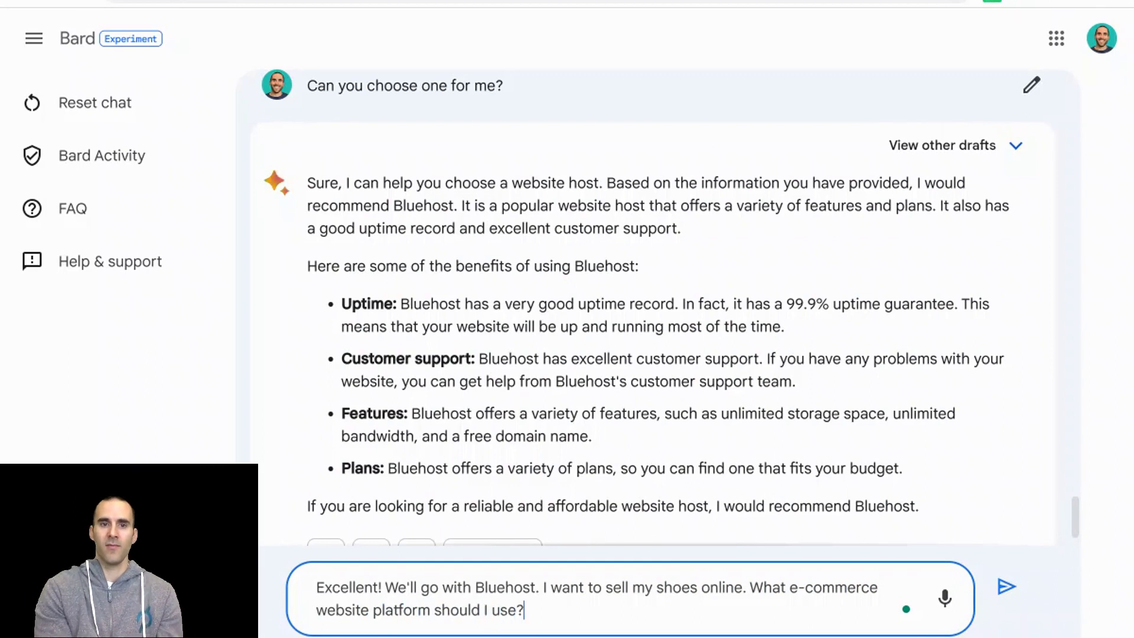
pyautogui.press('Return')
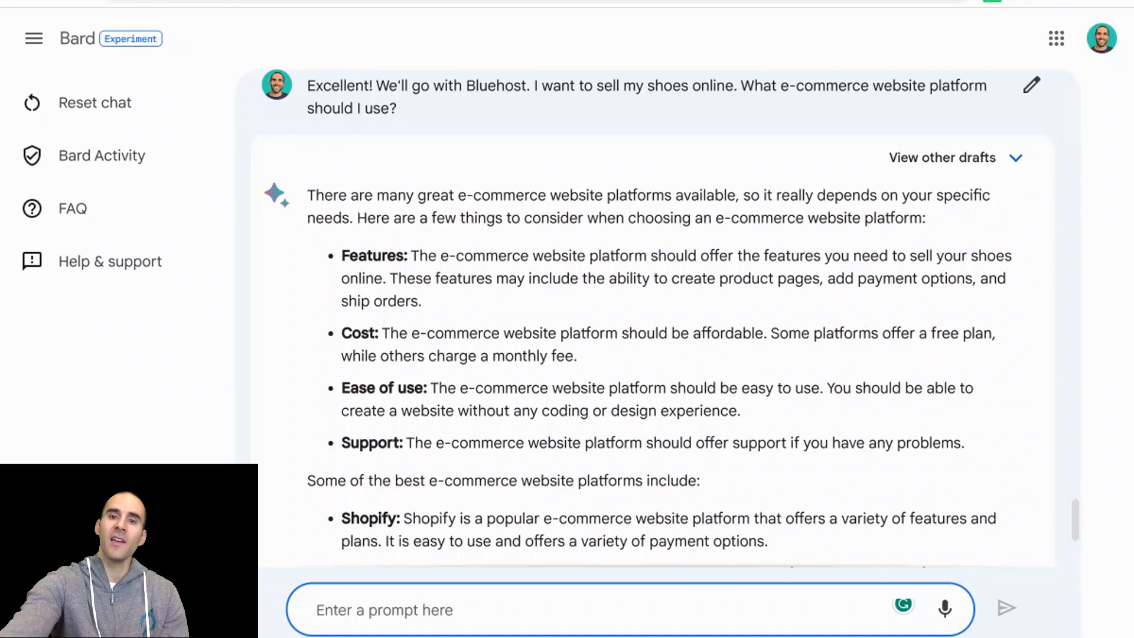
pyautogui.scroll(-3, 640, 320)
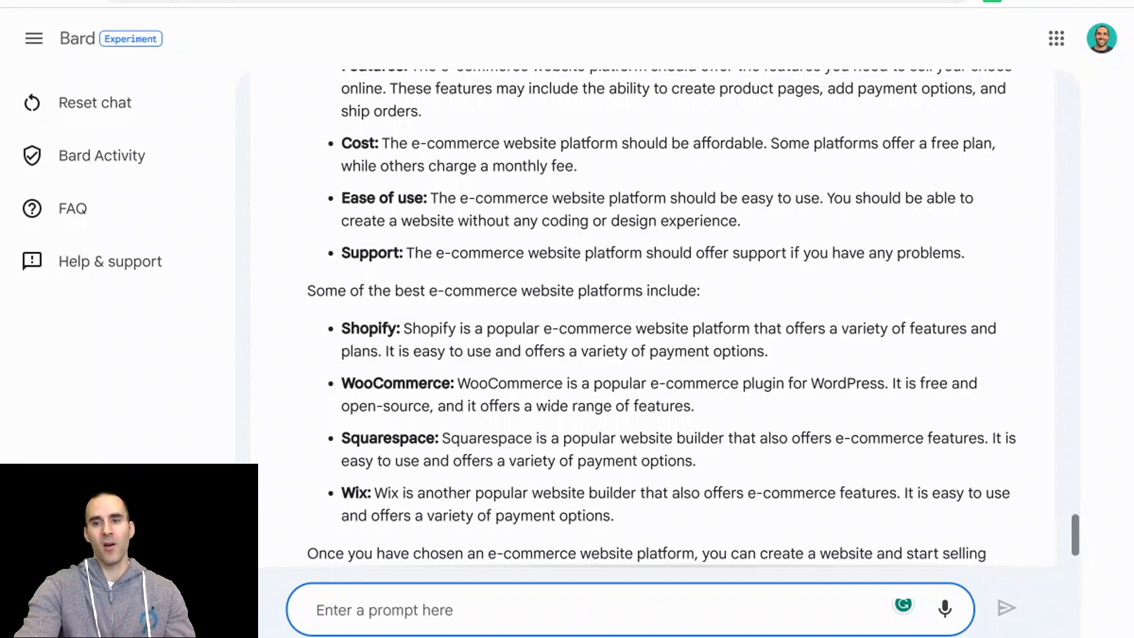
pyautogui.moveTo(1077, 536); pyautogui.dragTo(1017, 310)
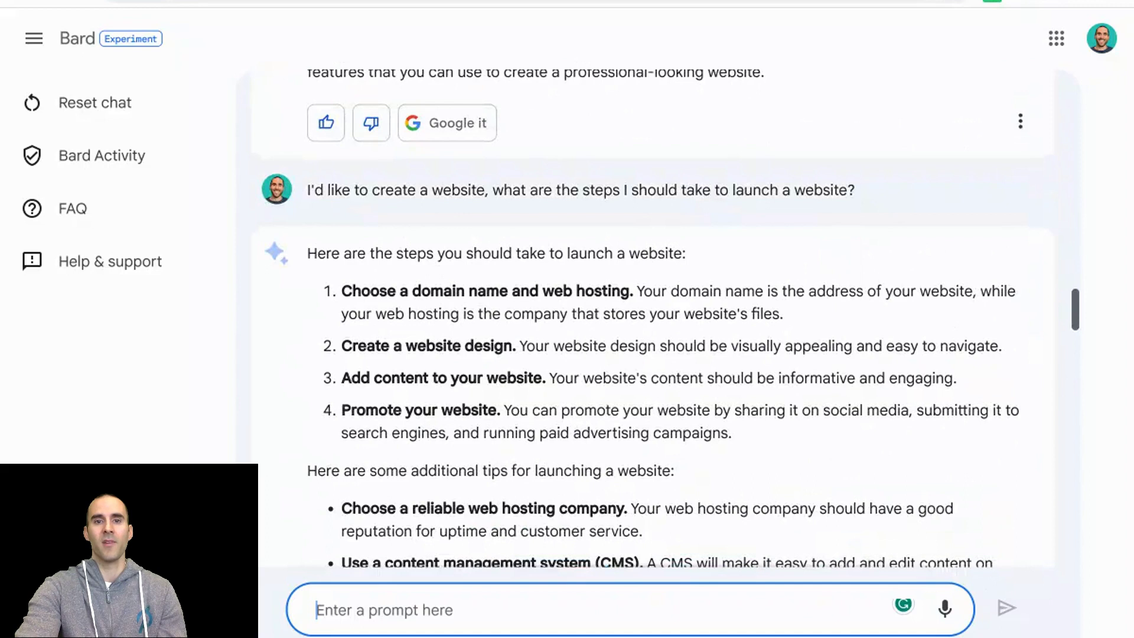
# - Send the prompt "Awesome, I'm going to go with Shopify. What type of design and color scheme should I use to reach the target market of Sneaker Story."
pyautogui.moveTo(1075, 310); pyautogui.dragTo(1075, 543)
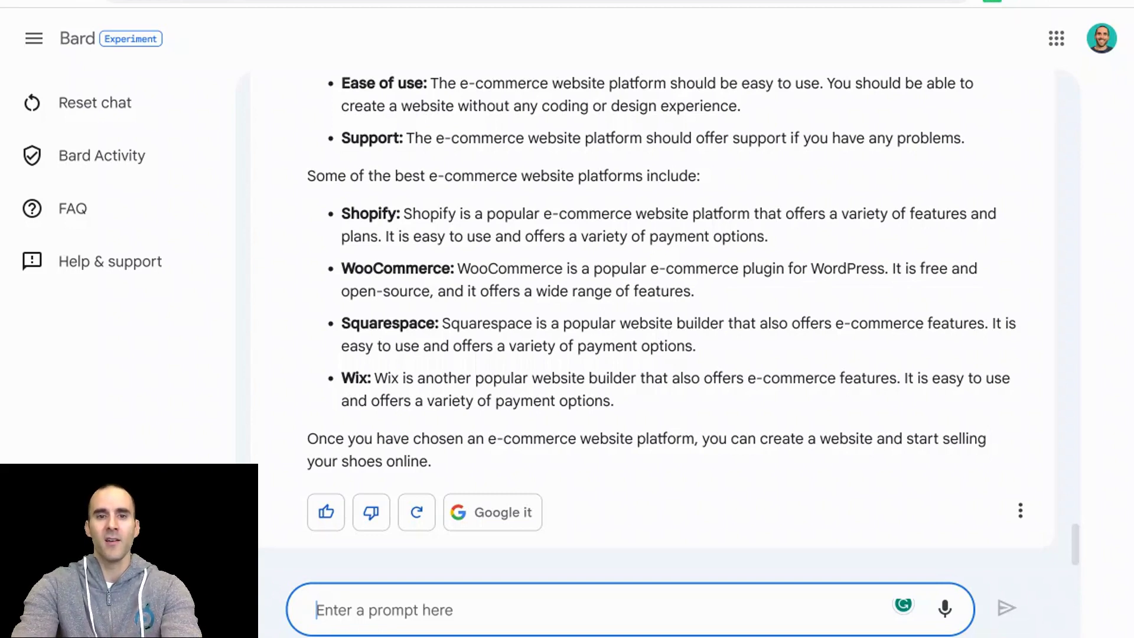
pyautogui.write('A')
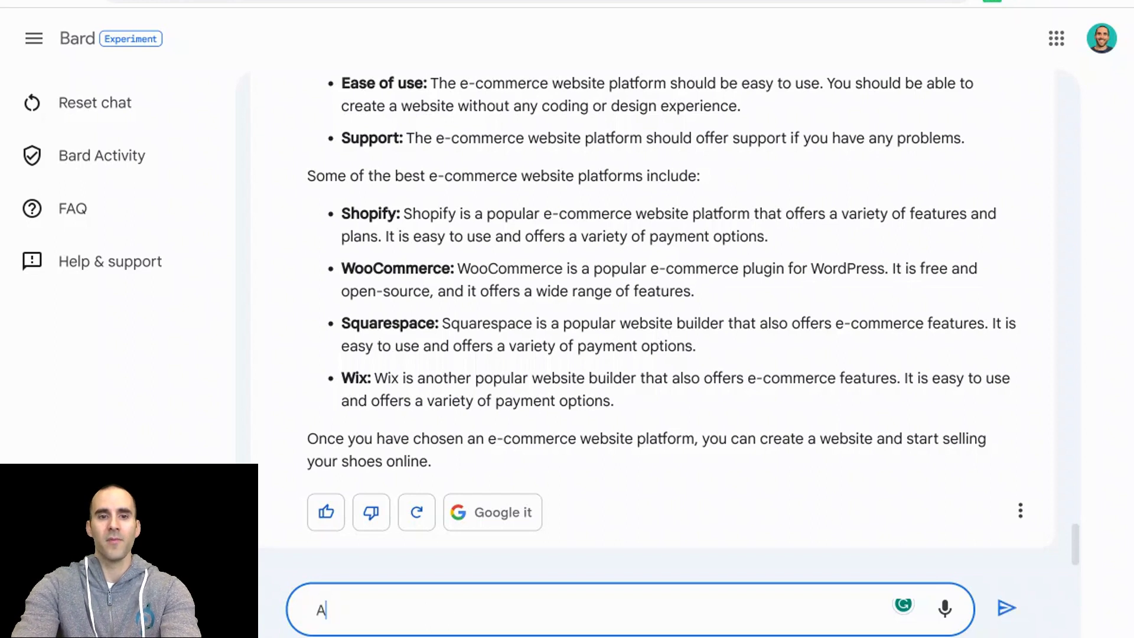
pyautogui.write("wesome, I'm g")
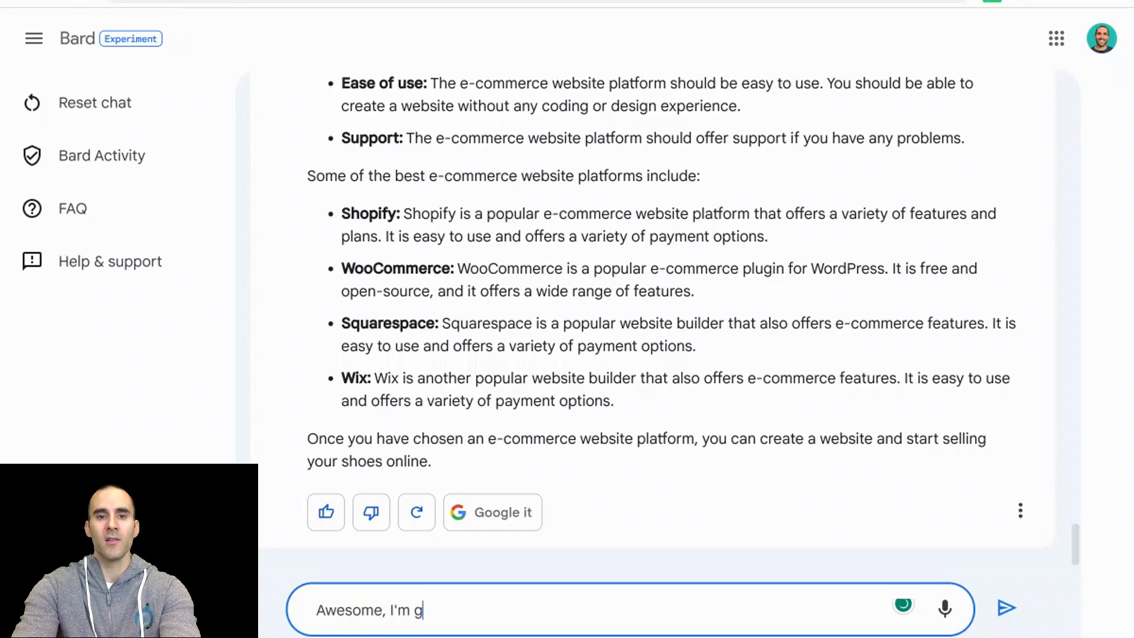
pyautogui.write('oing to go wit')
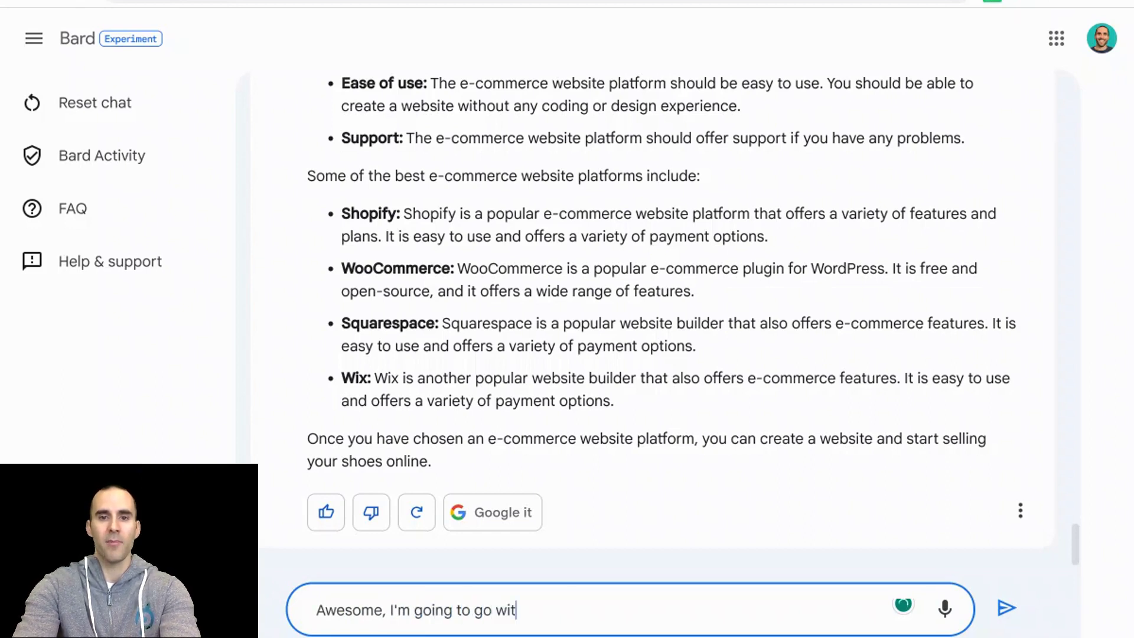
pyautogui.write('h Shopify.')
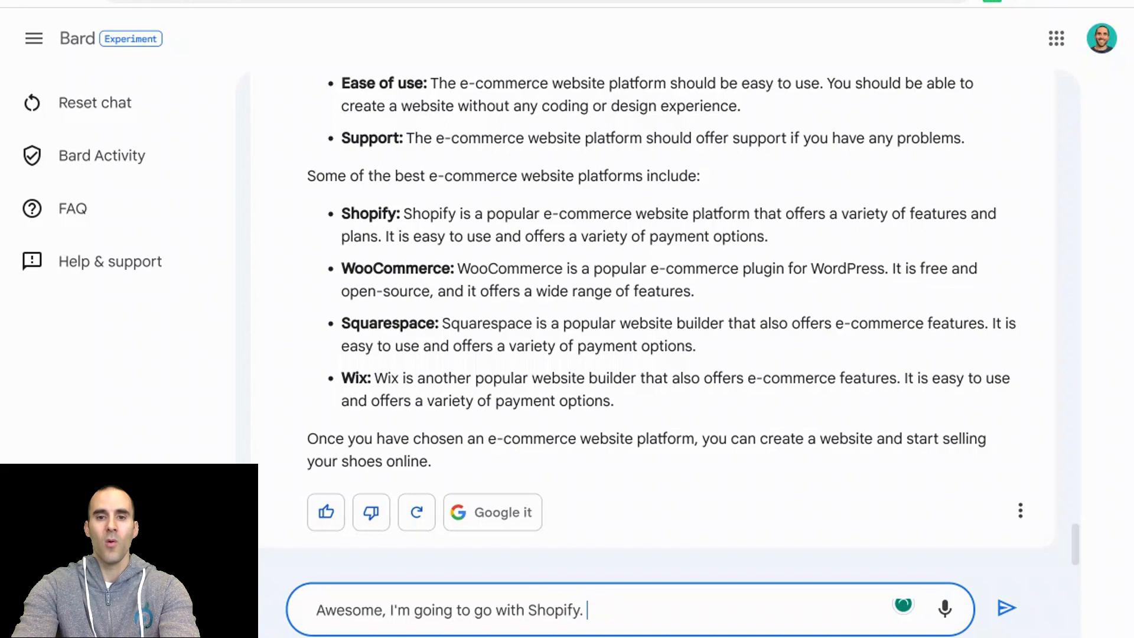
pyautogui.write(' What t')
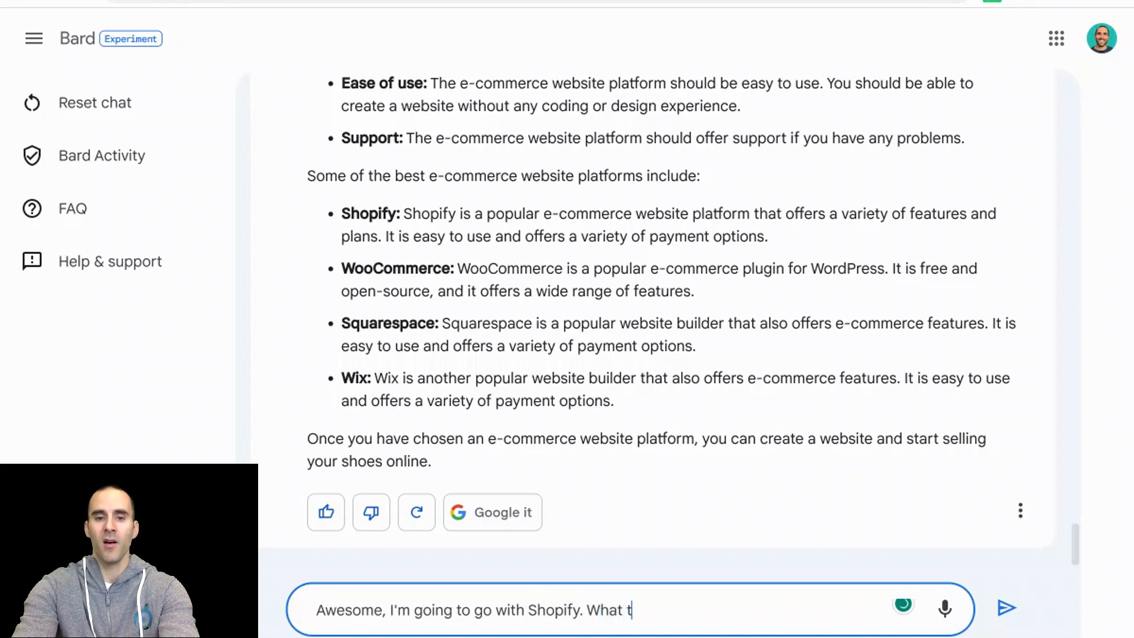
pyautogui.write('ype of design ')
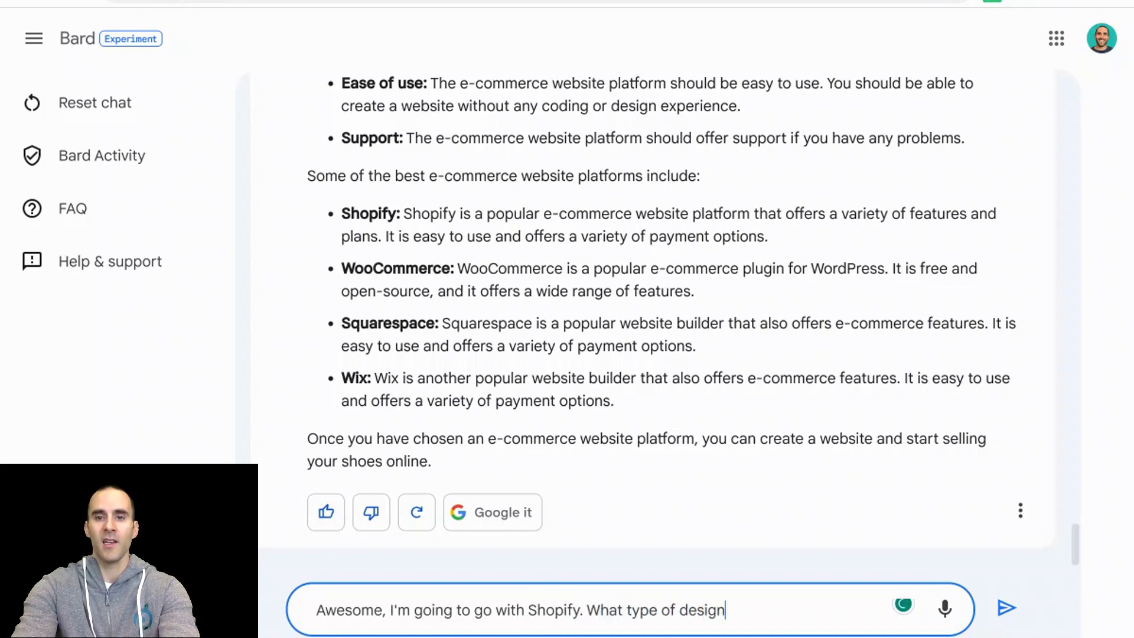
pyautogui.write('and color s')
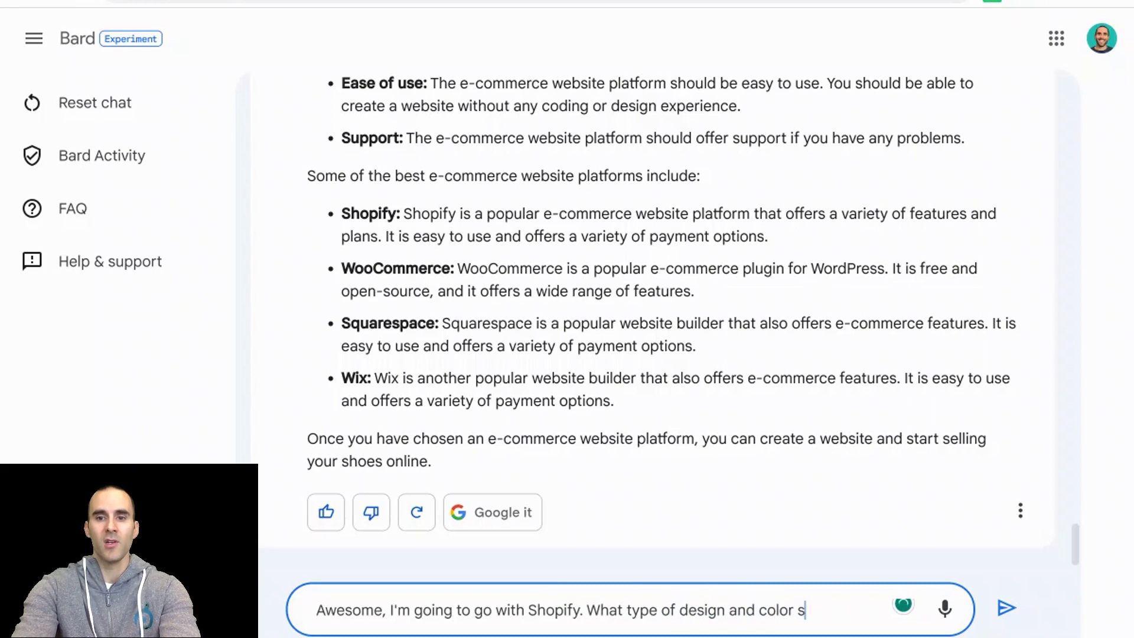
pyautogui.write('cheme should')
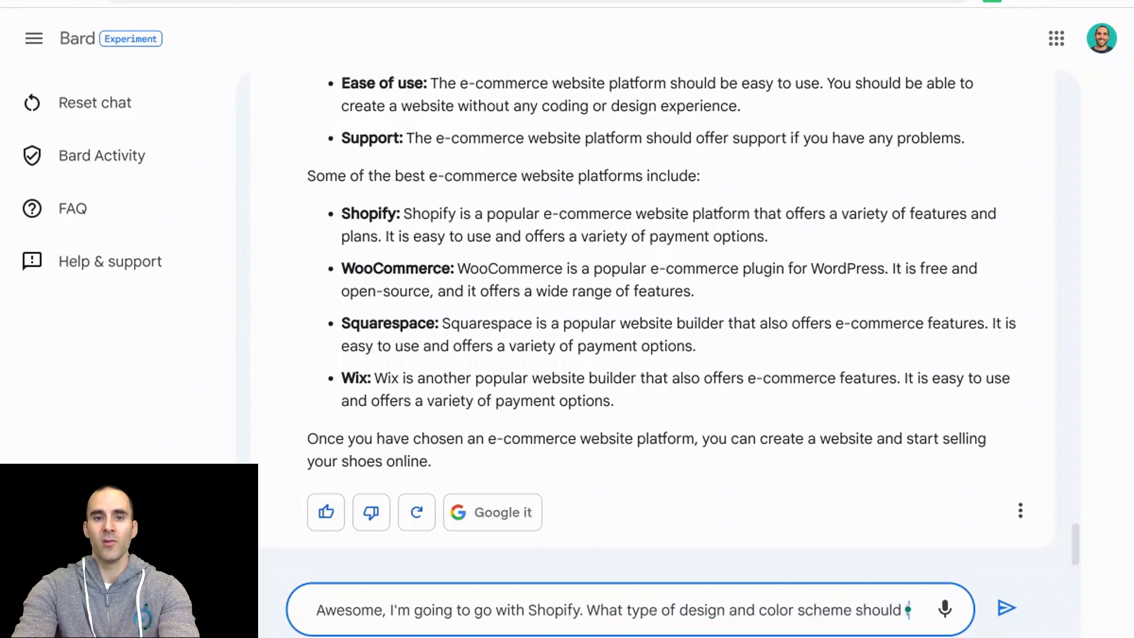
pyautogui.write(' I use to re')
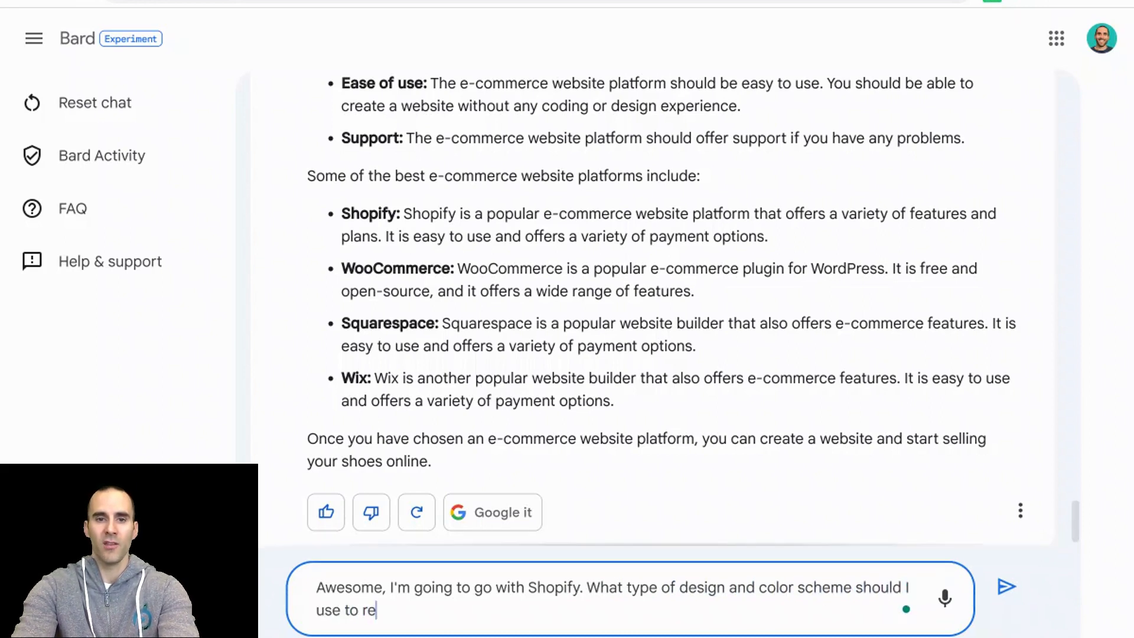
pyautogui.write('ach the target ')
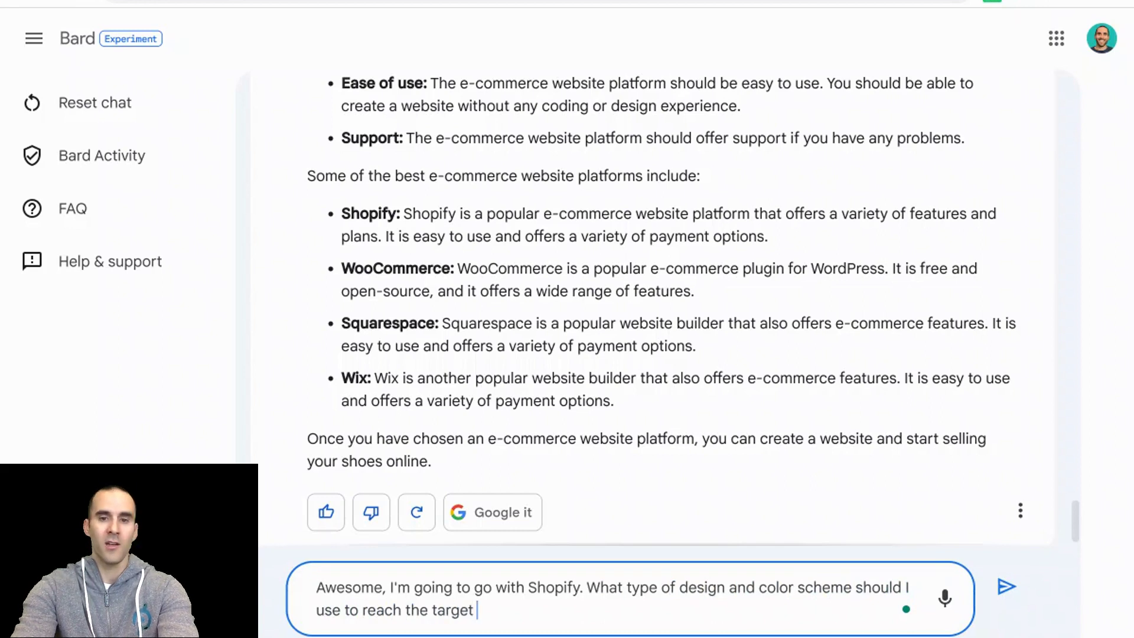
pyautogui.write('market of Sn')
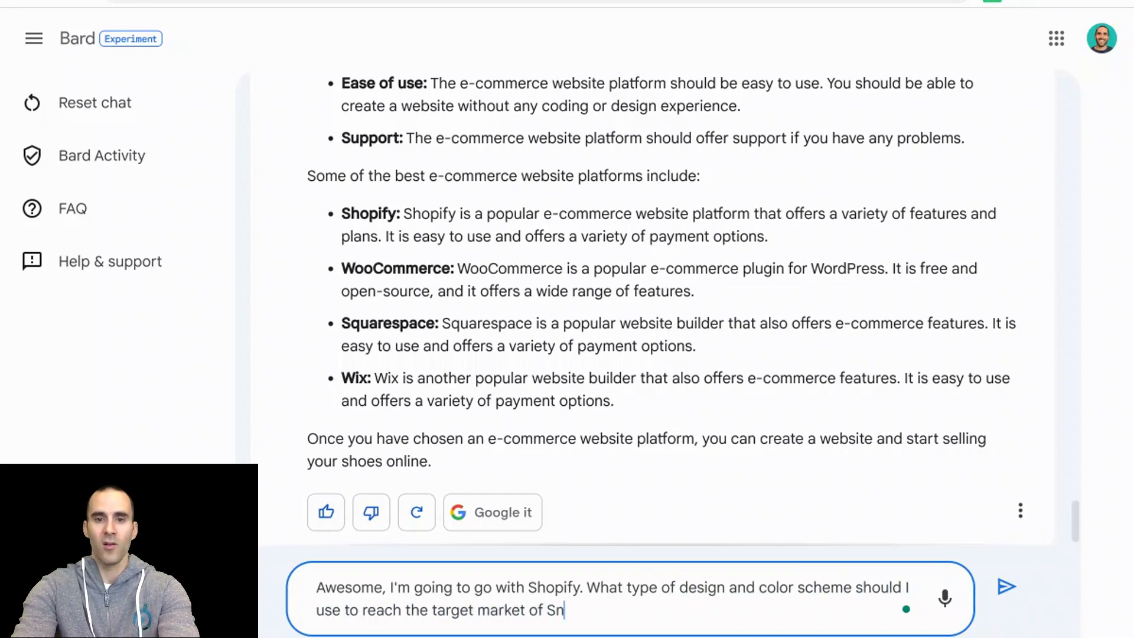
pyautogui.write('eaker Story')
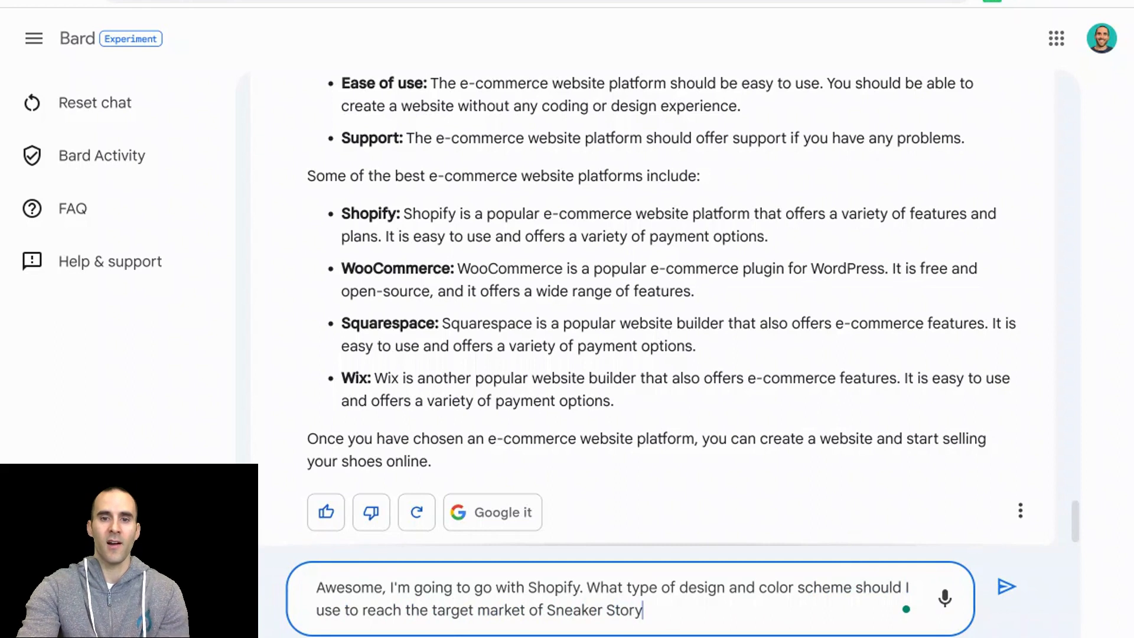
pyautogui.write('.')
pyautogui.press('Return')
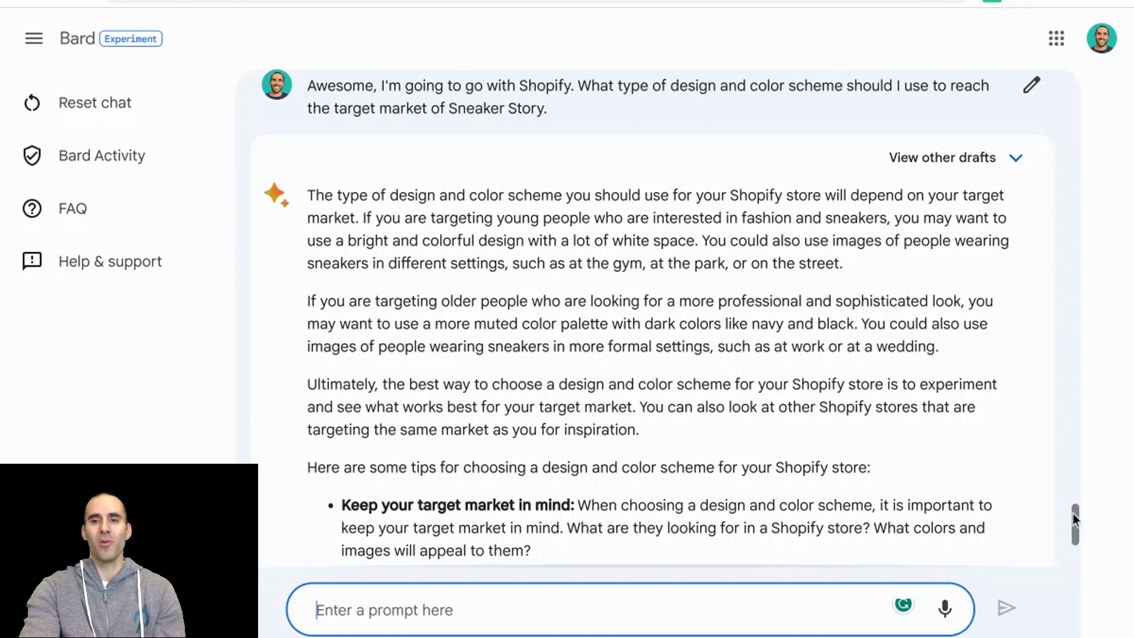
# - Send the question "As I create this website, how long until you think I will start to make money?"
pyautogui.moveTo(1073, 513); pyautogui.dragTo(1079, 535)
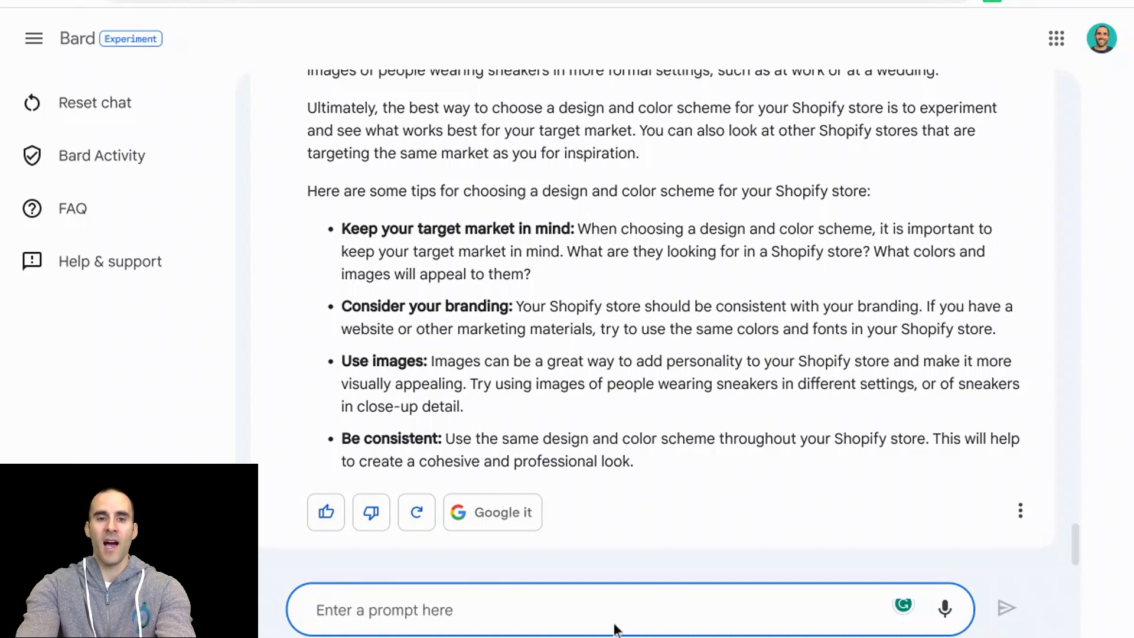
pyautogui.write('As I create ')
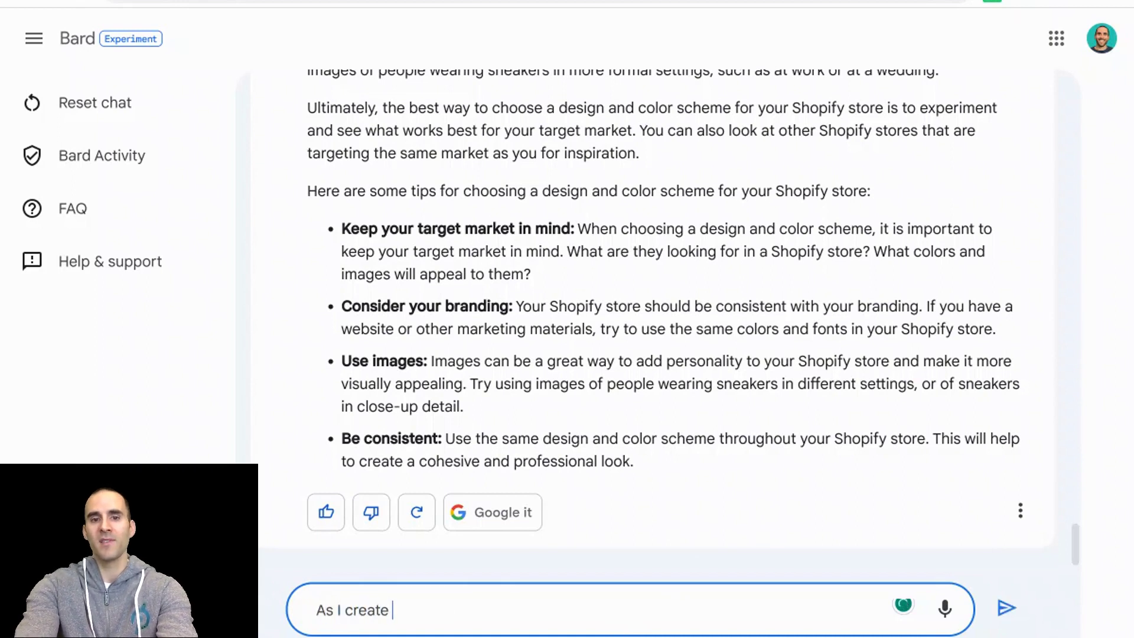
pyautogui.write('this website, ho')
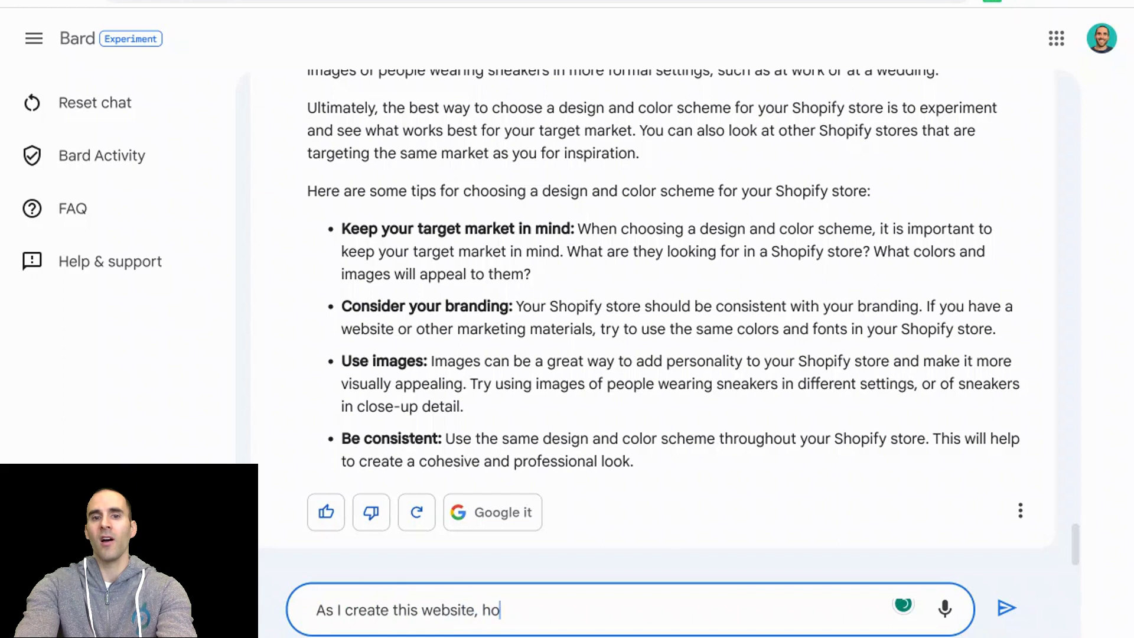
pyautogui.write('w long until yo')
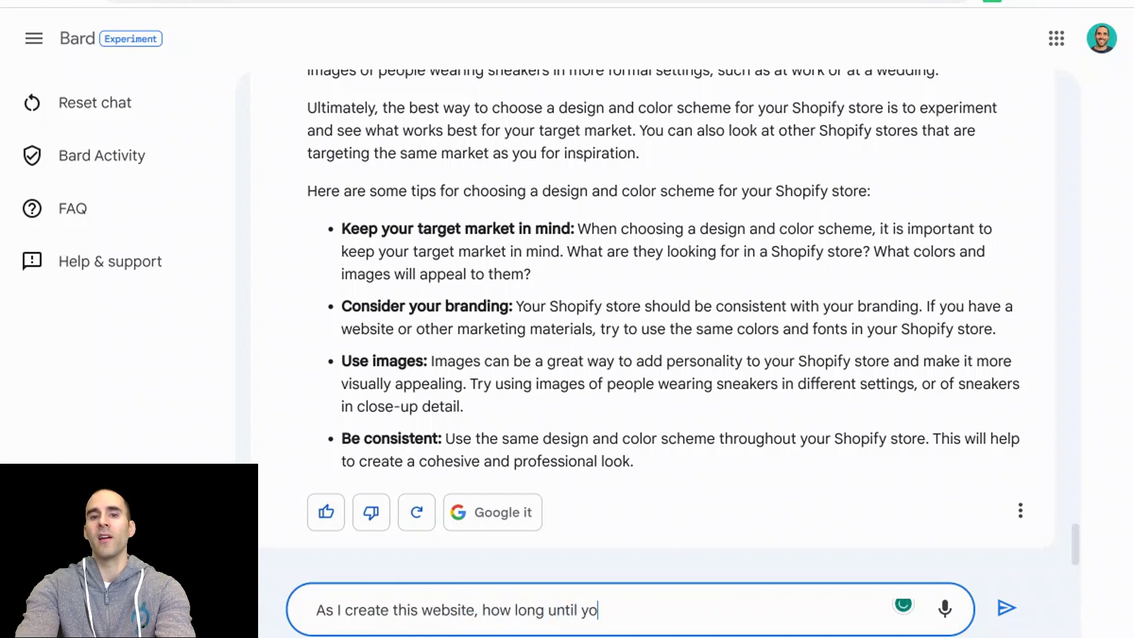
pyautogui.write('u think I w')
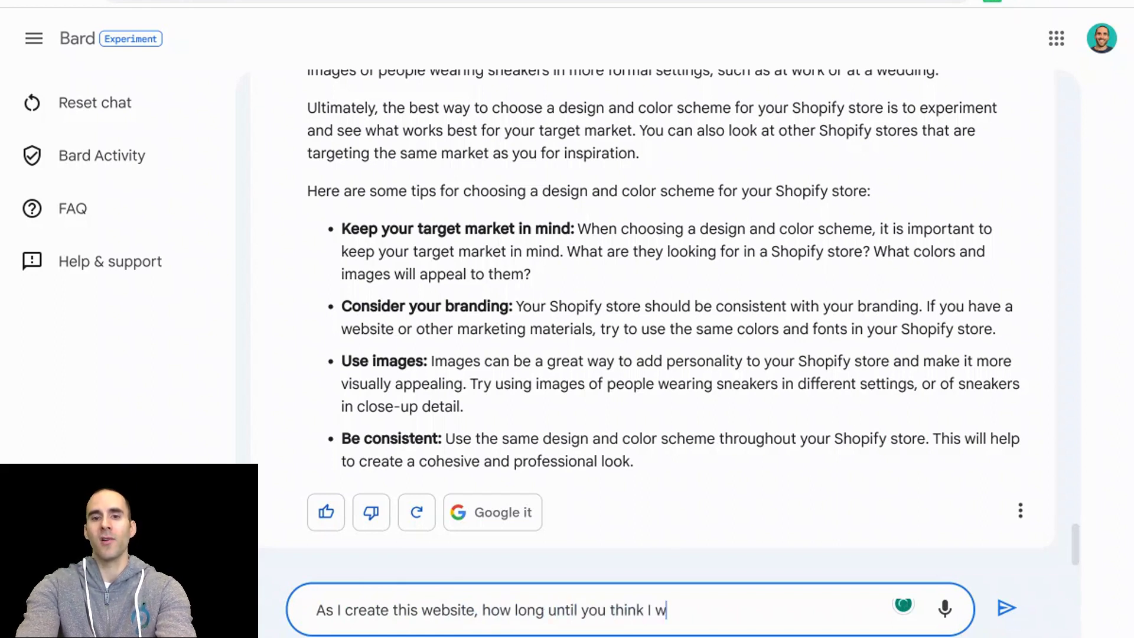
pyautogui.write('ill start to ma')
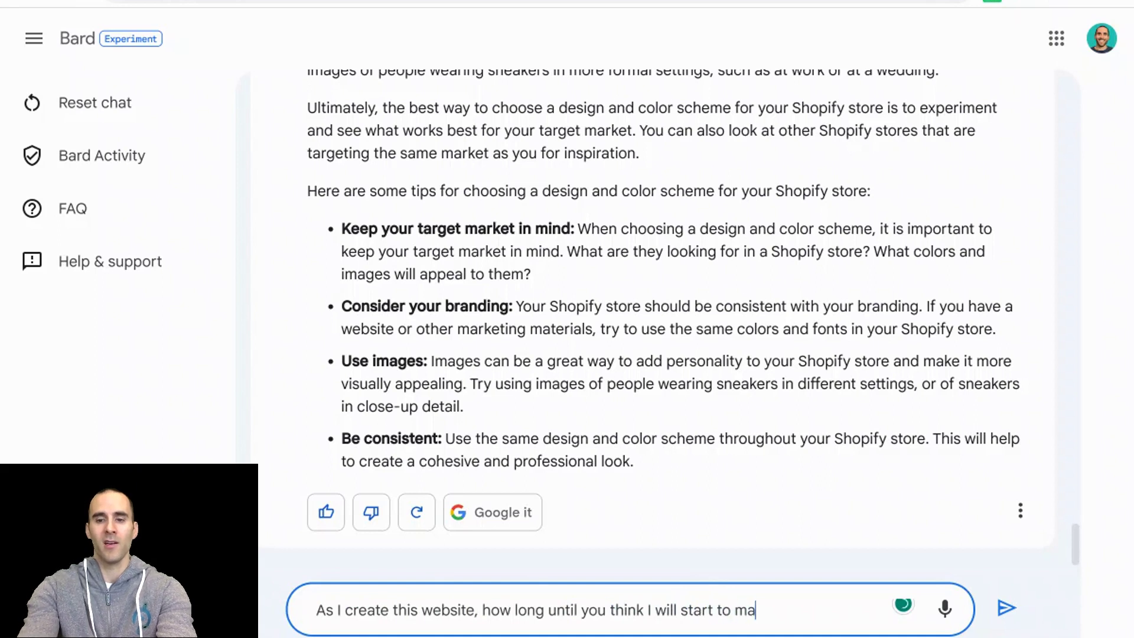
pyautogui.write('ke money?')
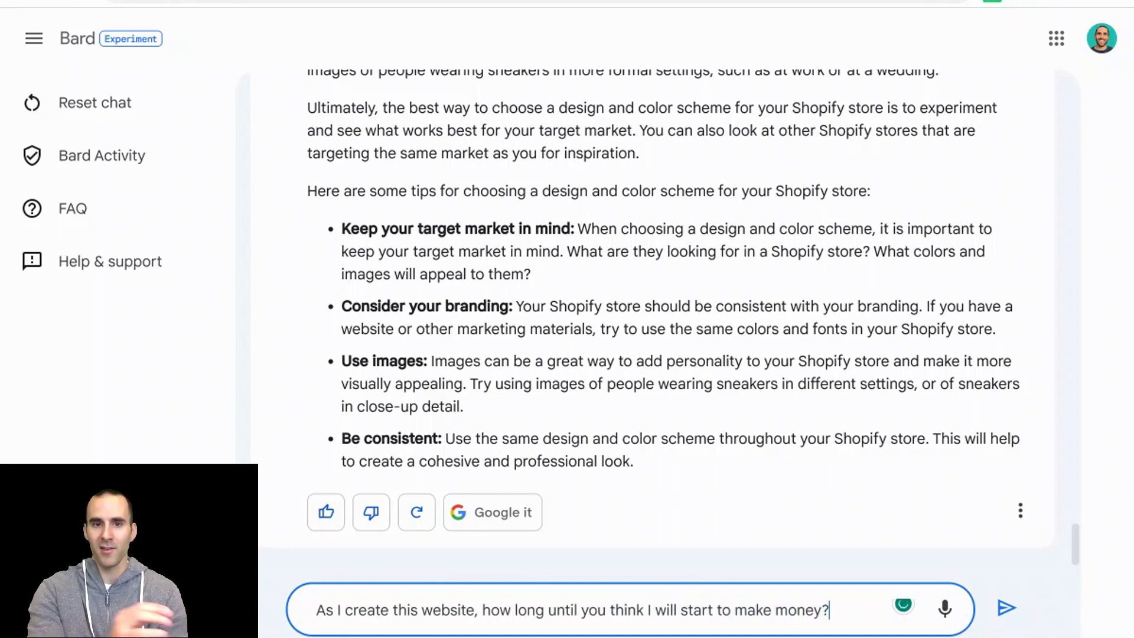
pyautogui.press('Return')
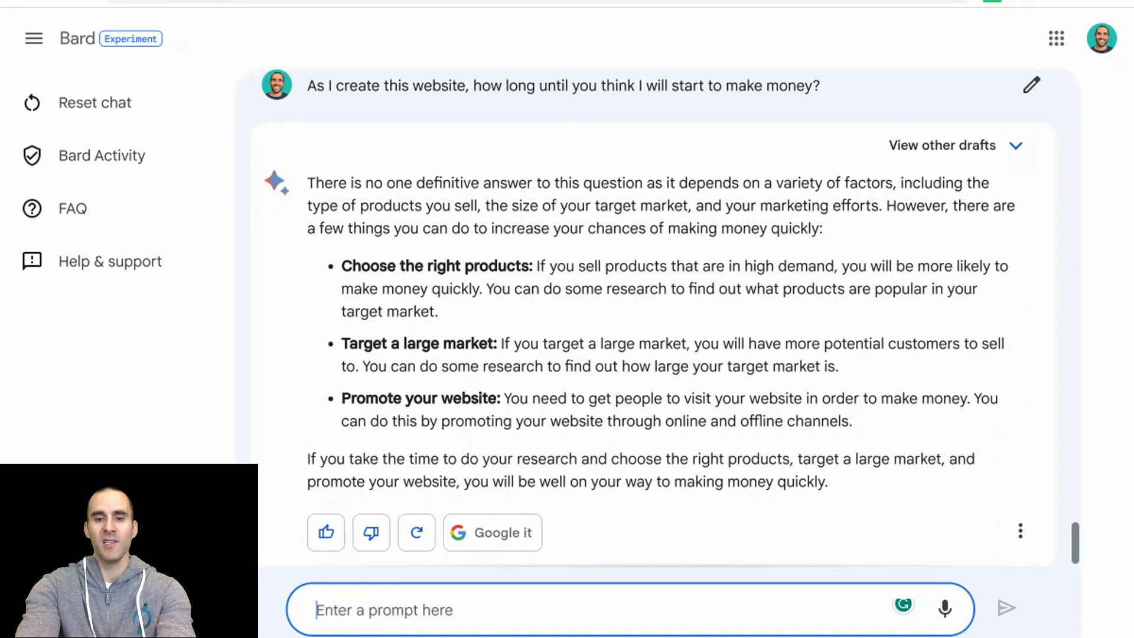
# - Send the question "What online marketing method should I start with for Sneaker Story?"
pyautogui.write('What')
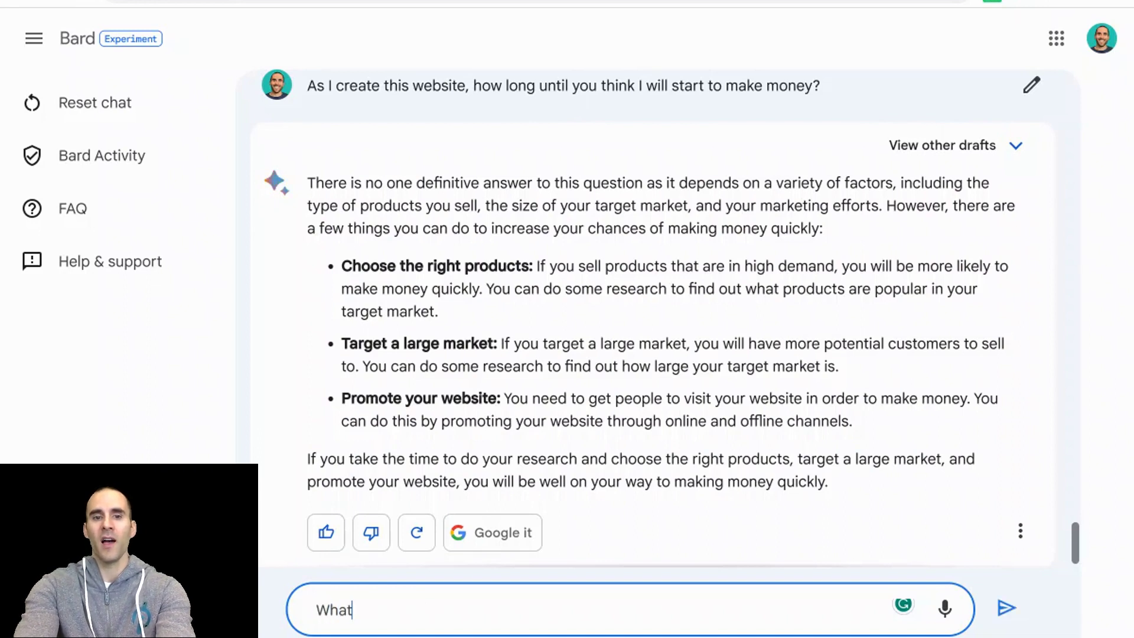
pyautogui.write(' online marketin')
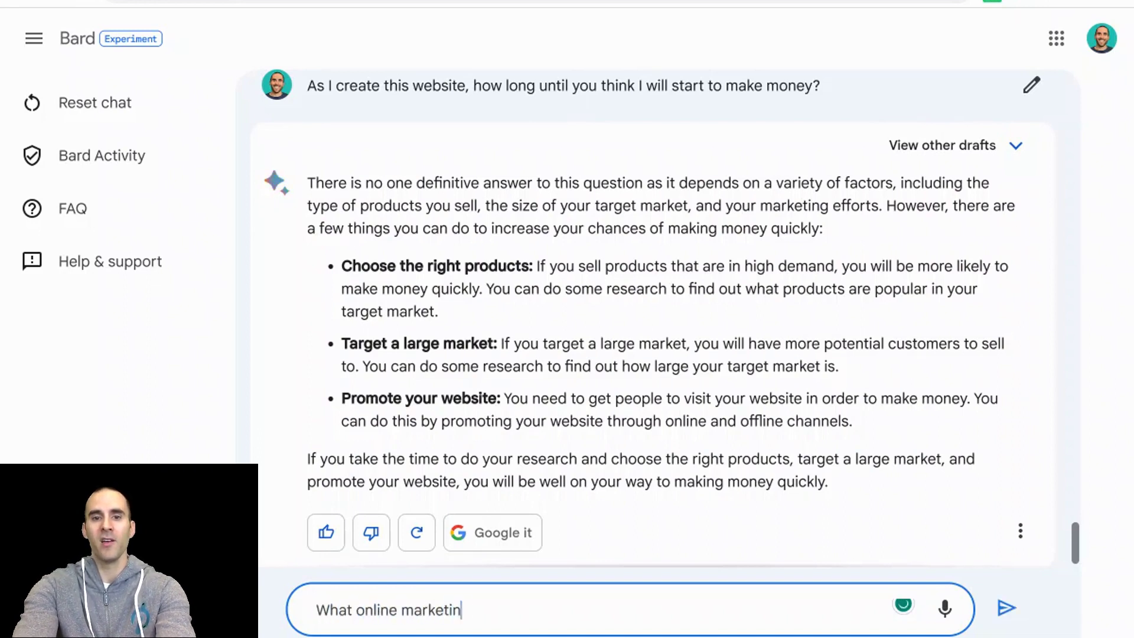
pyautogui.write('g method should ')
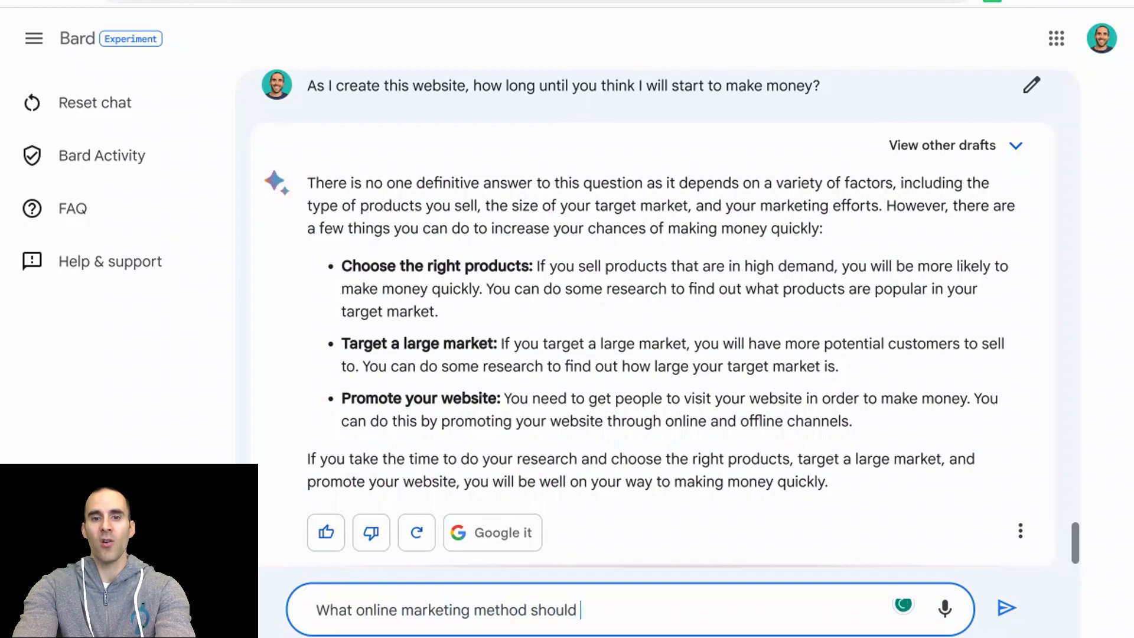
pyautogui.write('I start with fo')
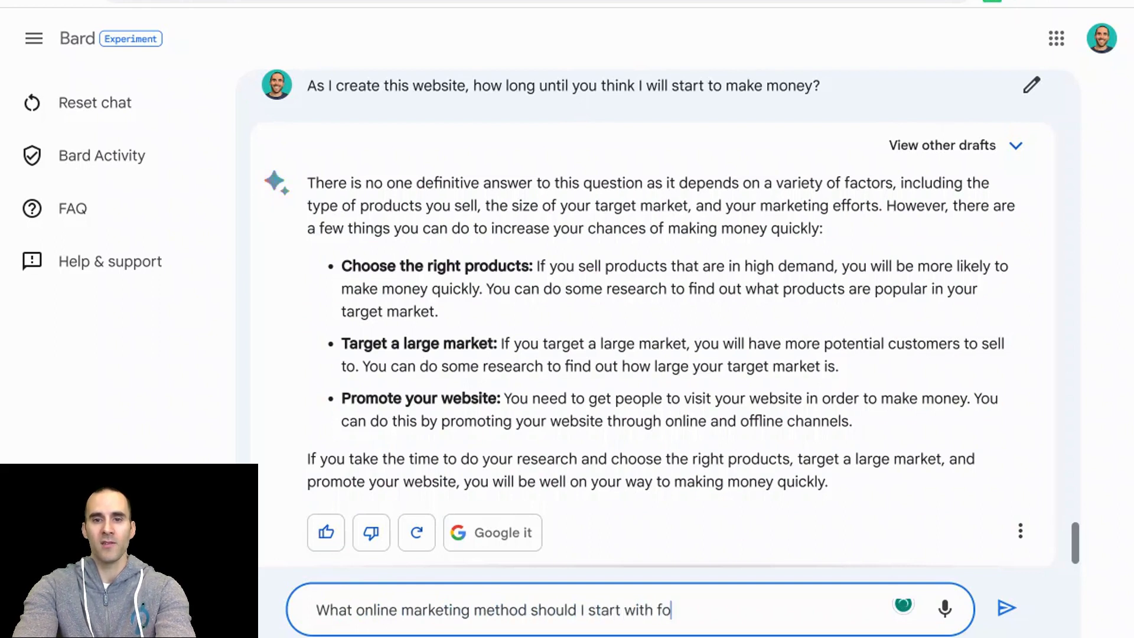
pyautogui.write('r Sneaker Sto')
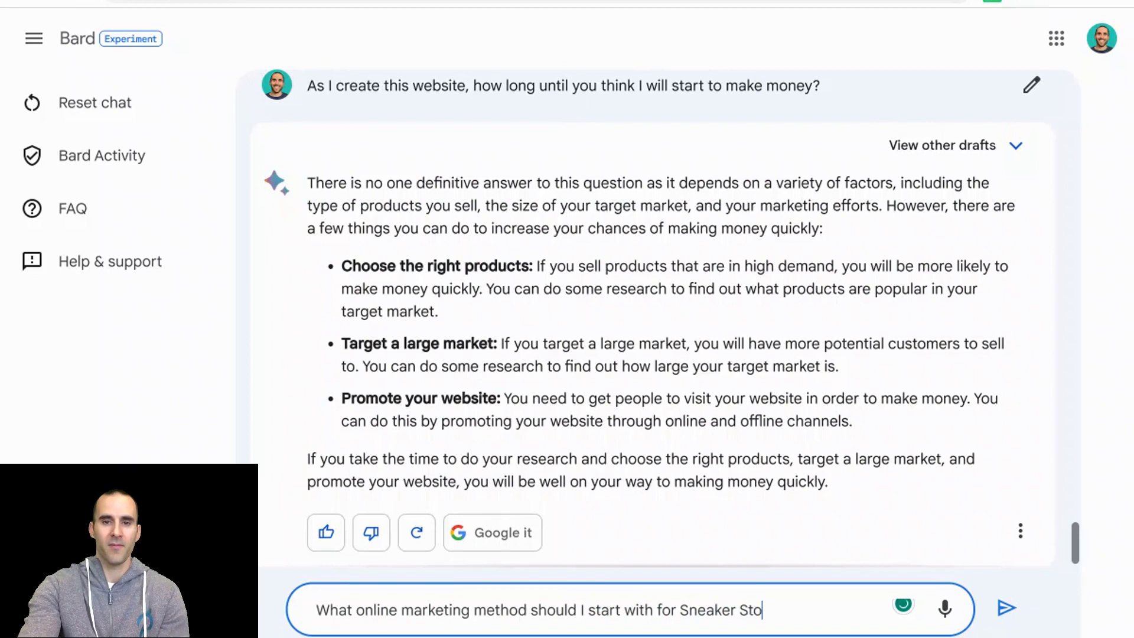
pyautogui.write('ry?')
pyautogui.press('Return')
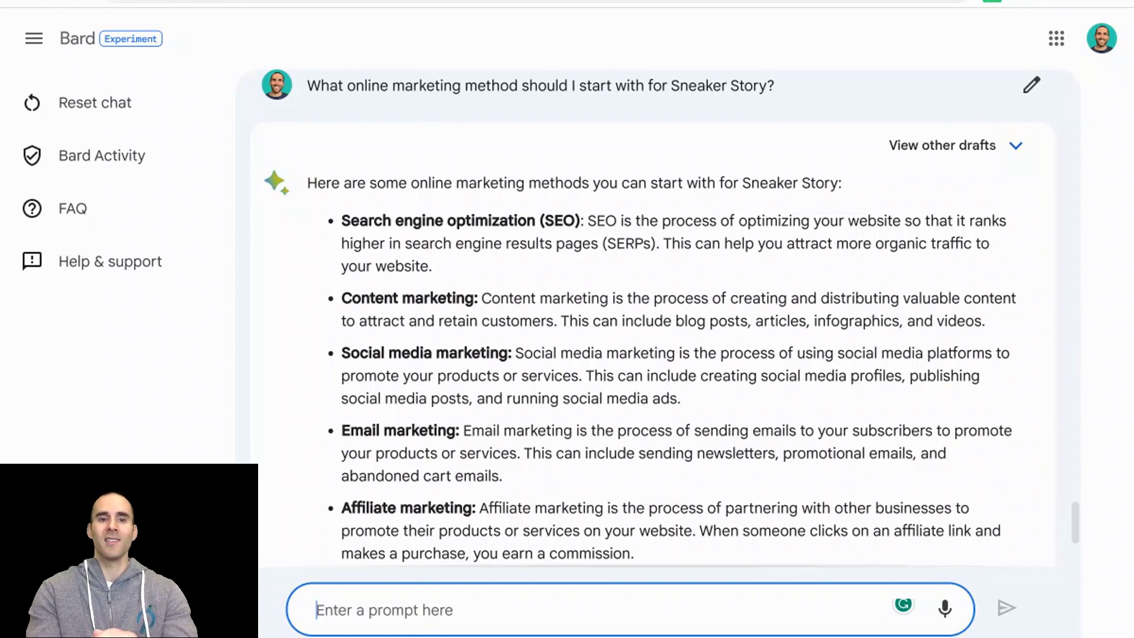
# - Send the question "If I want to rank Sneaker Story well in Google, what SEO keywords should I use?"
pyautogui.write('If I want to')
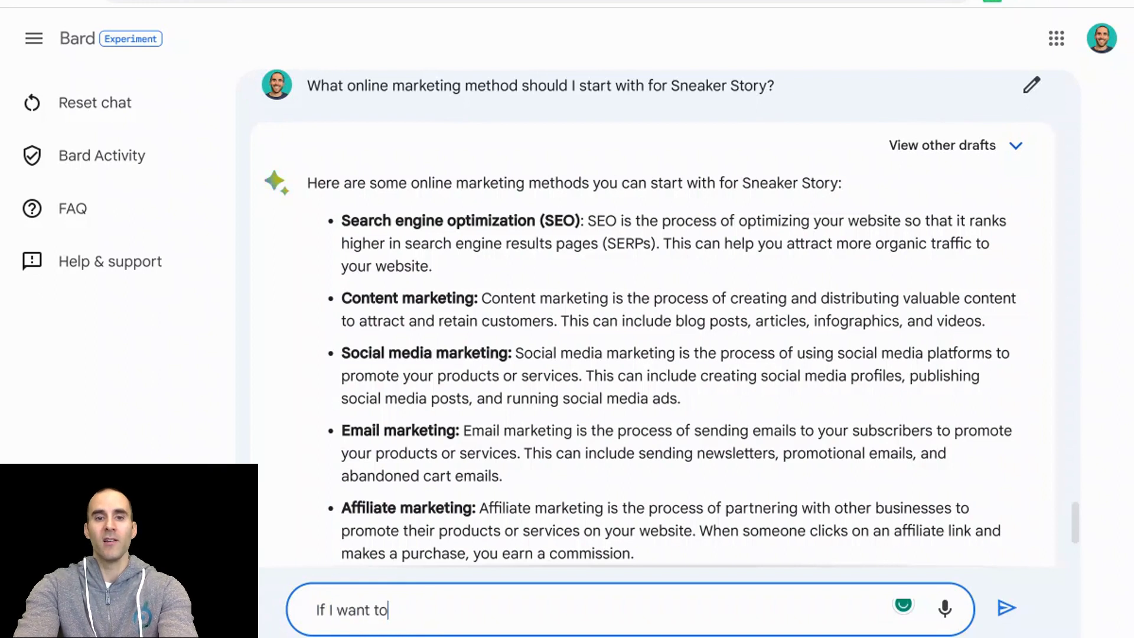
pyautogui.write(' rank Sneaker S')
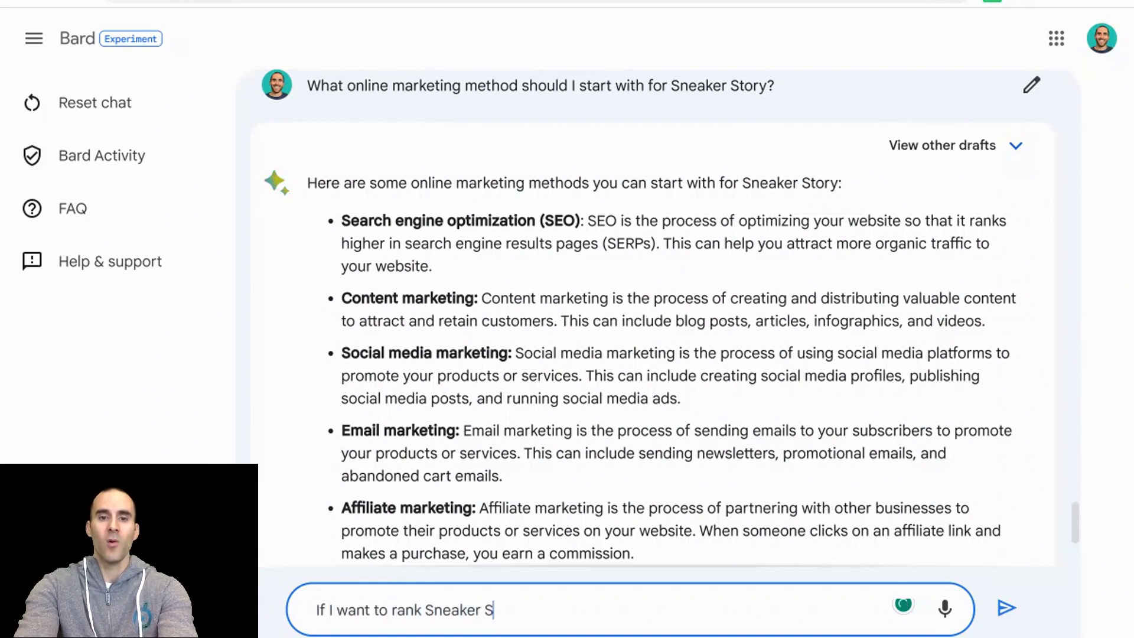
pyautogui.write('tory well in ')
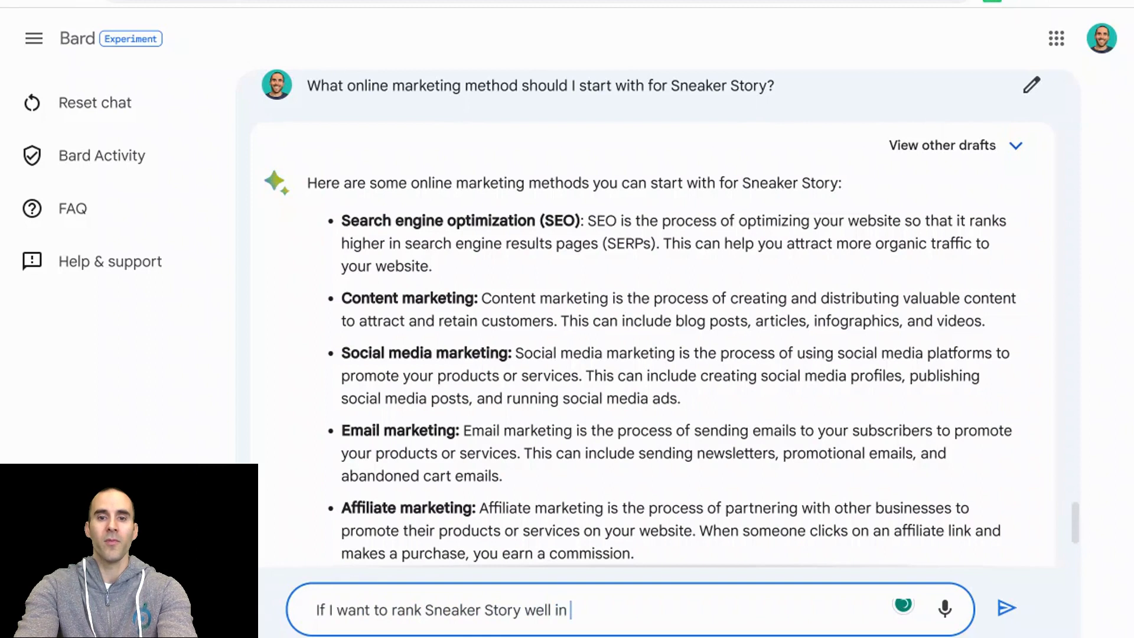
pyautogui.write('Google, wha')
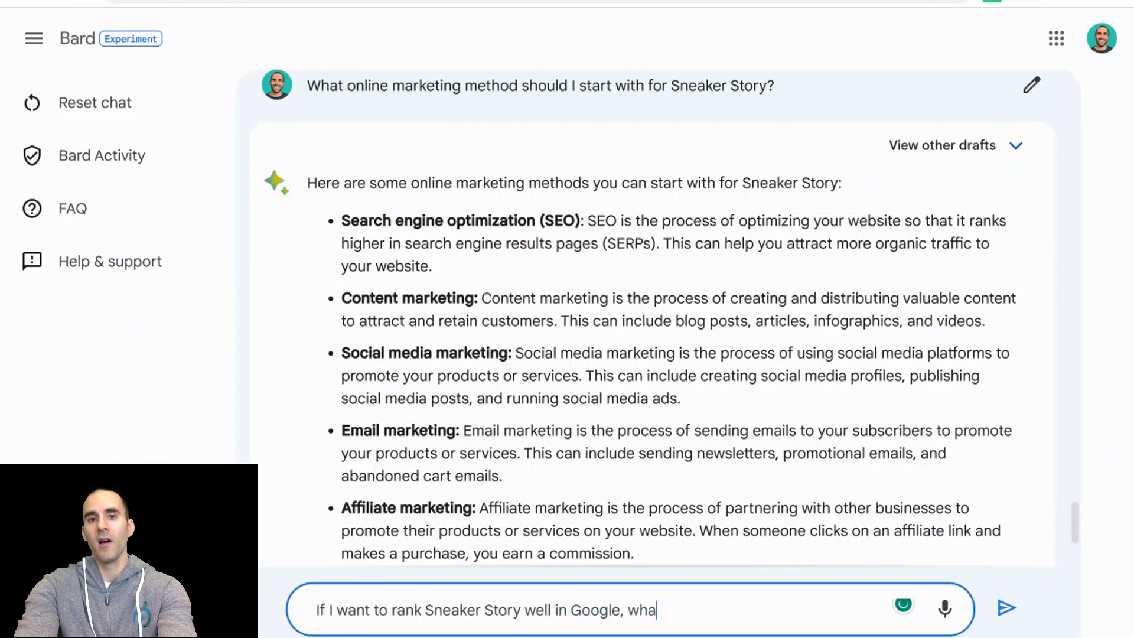
pyautogui.write('t S')
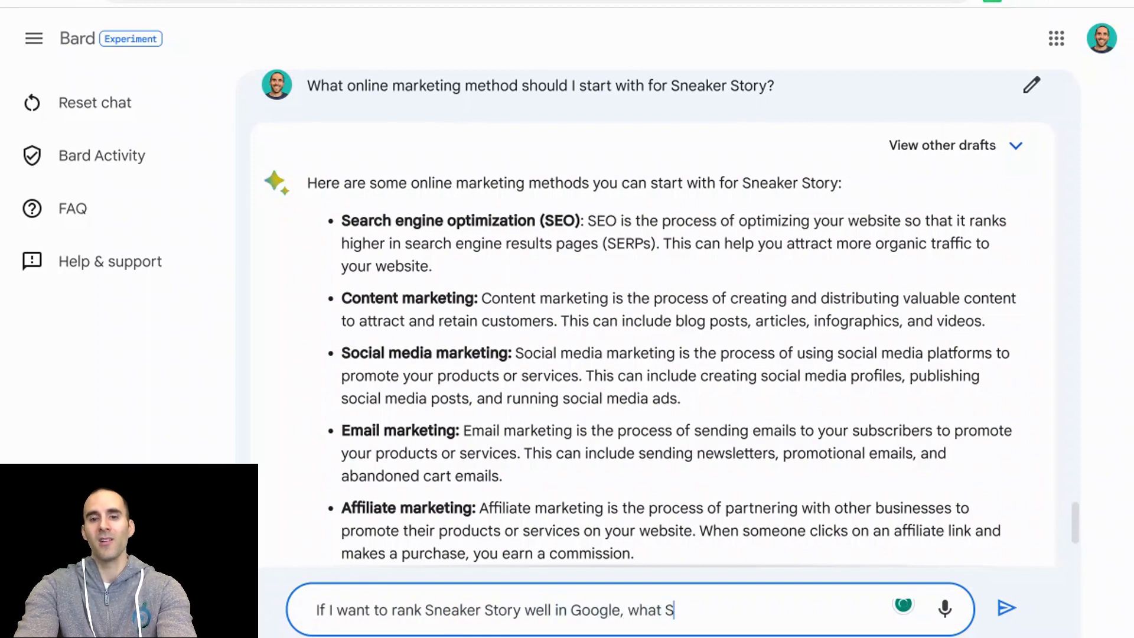
pyautogui.write('EO keywords s')
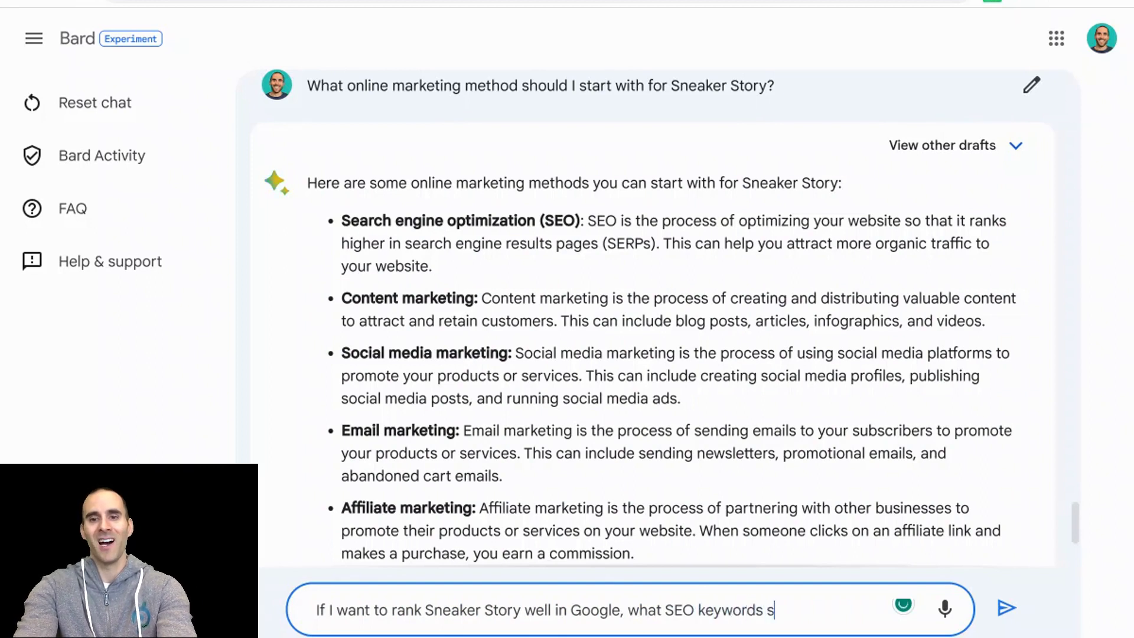
pyautogui.write('hould I use?')
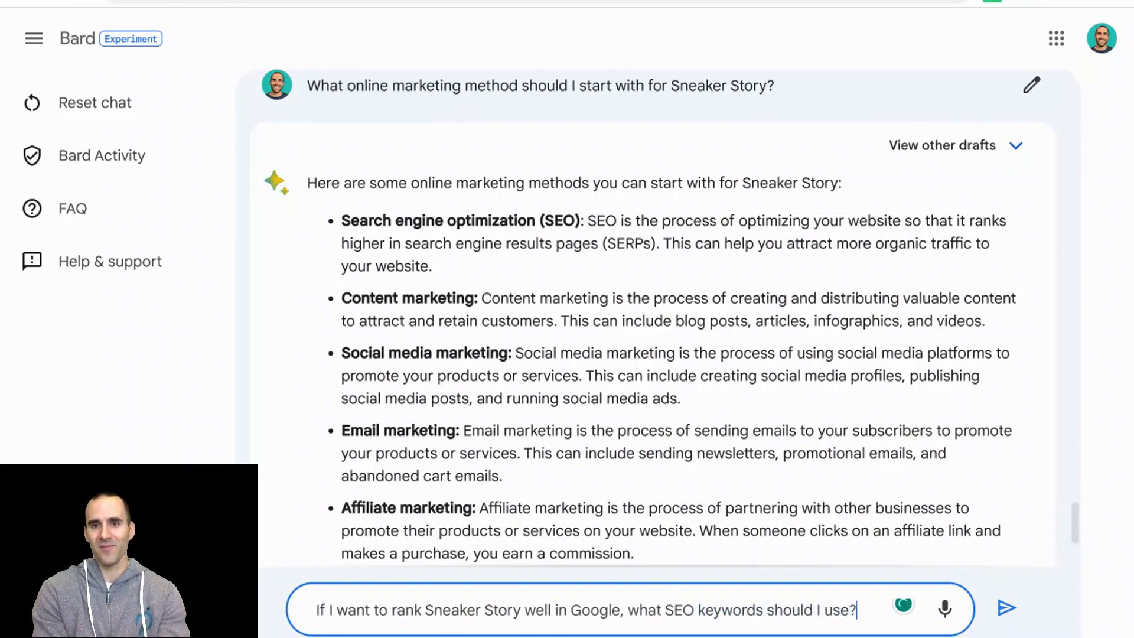
pyautogui.press('Return')
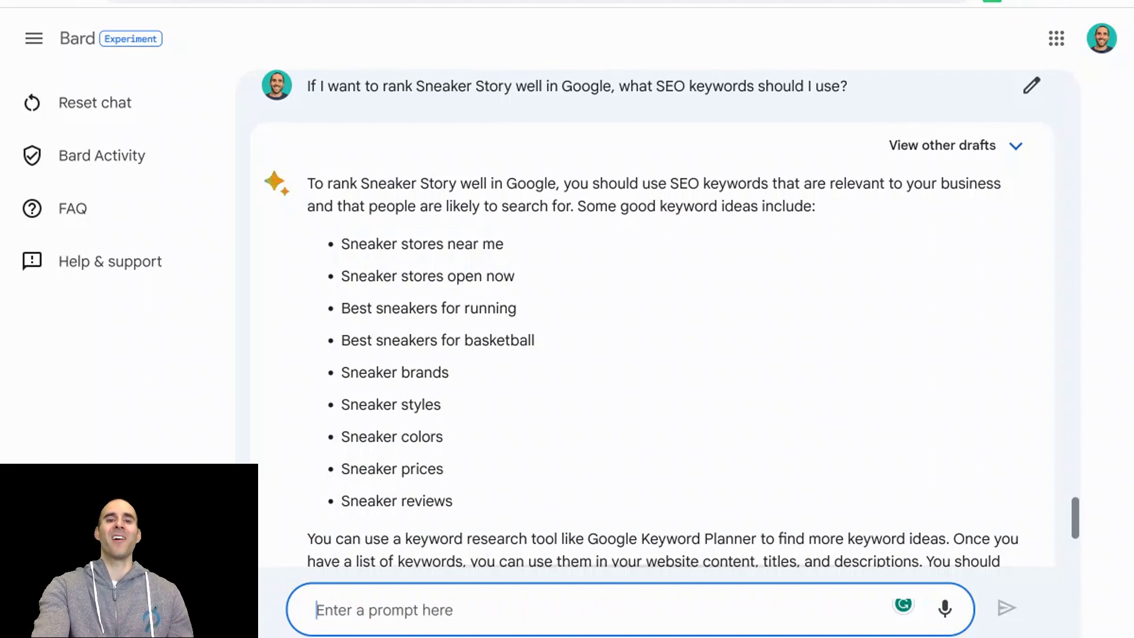
# - Read through the suggested SEO keyword ideas for Sneaker Story and the tips for using them
pyautogui.click(490, 504)
pyautogui.moveTo(490, 507); pyautogui.dragTo(464, 378)
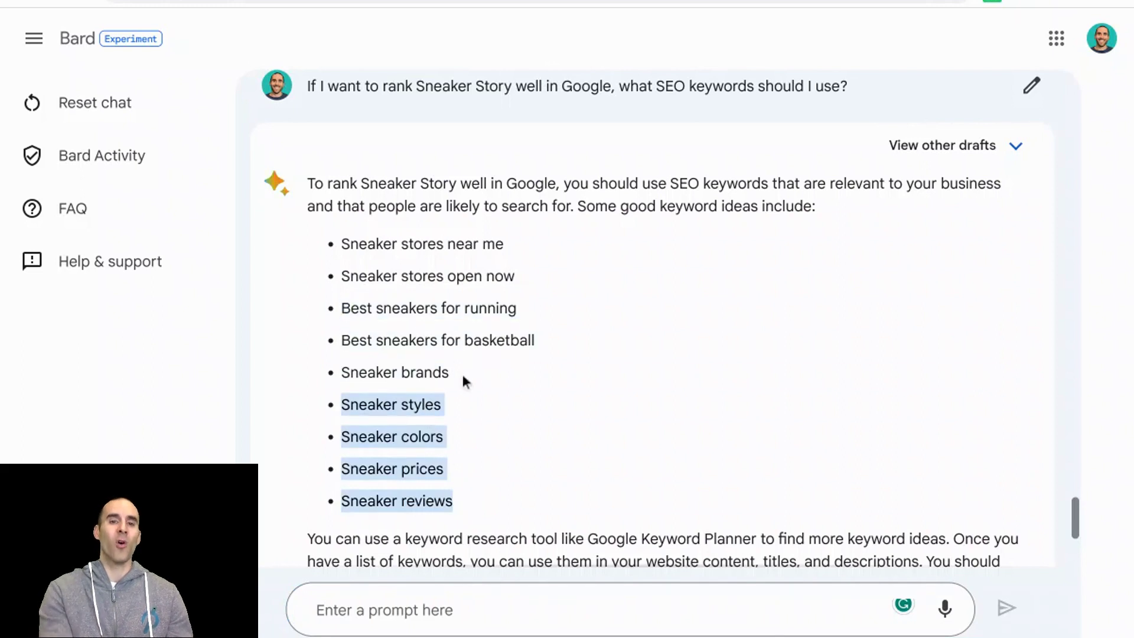
pyautogui.click(490, 405)
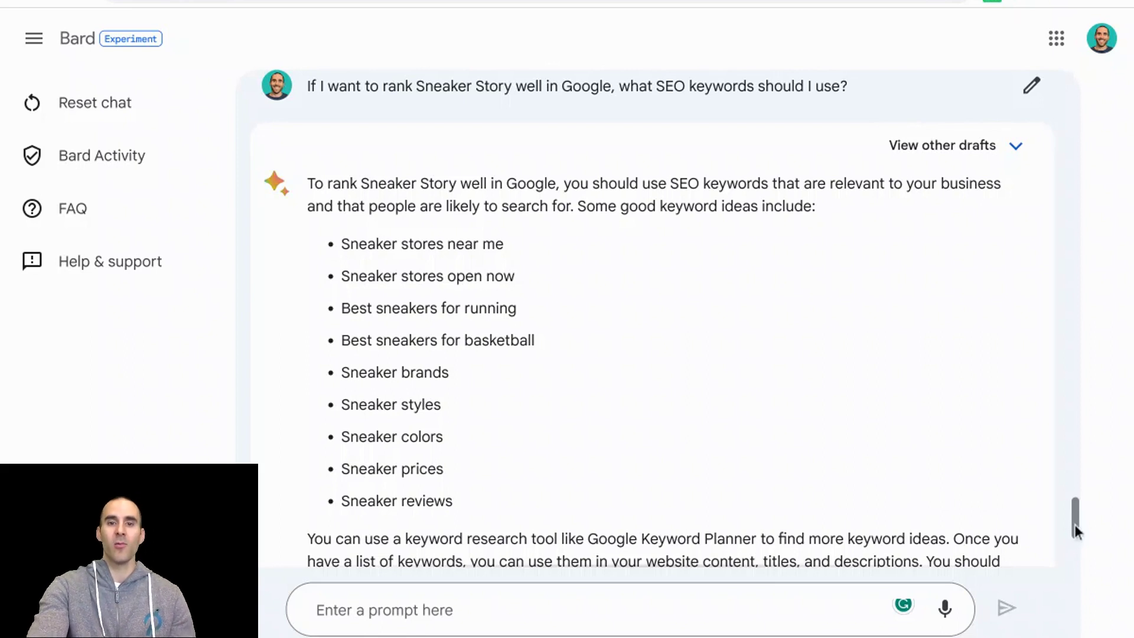
pyautogui.moveTo(1076, 524); pyautogui.dragTo(1078, 531)
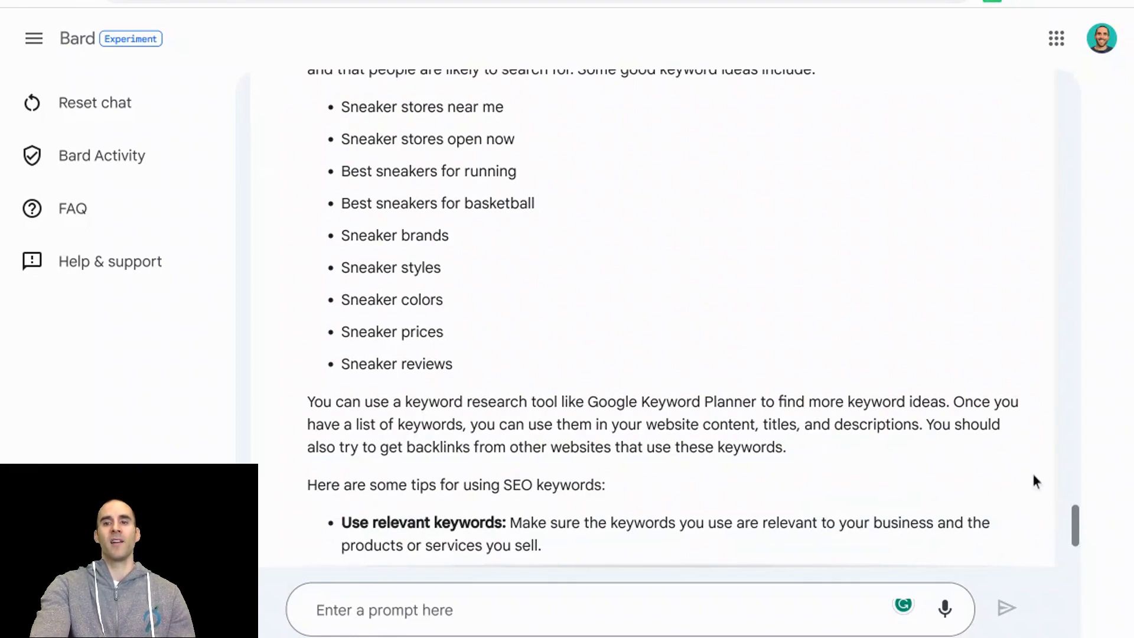
pyautogui.moveTo(1074, 521); pyautogui.dragTo(1079, 537)
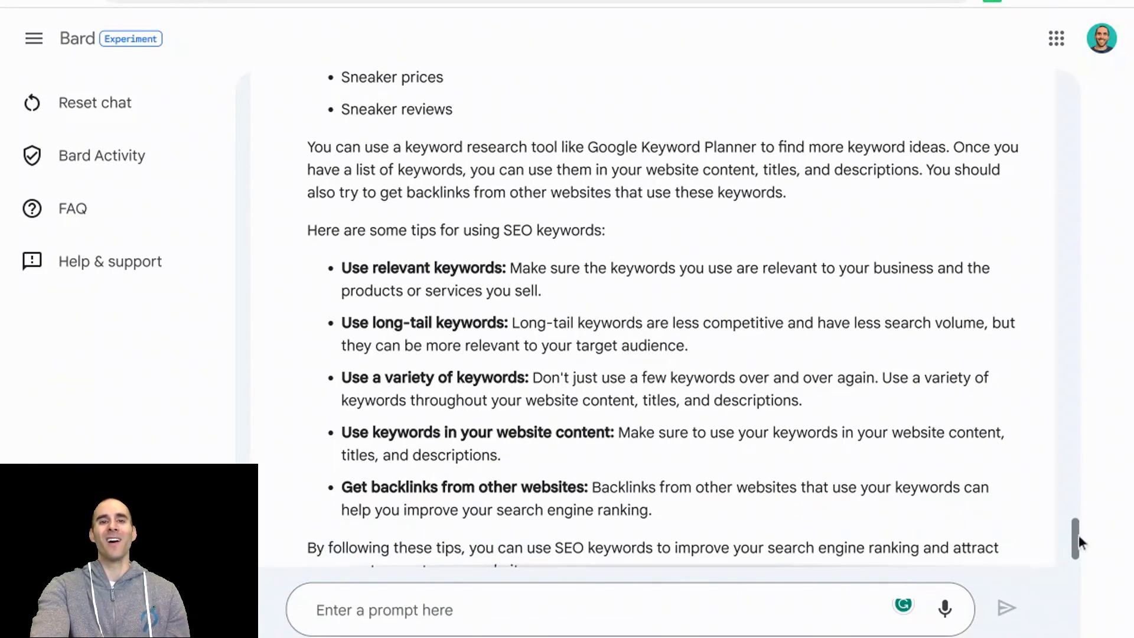
pyautogui.moveTo(1079, 536); pyautogui.dragTo(1078, 526)
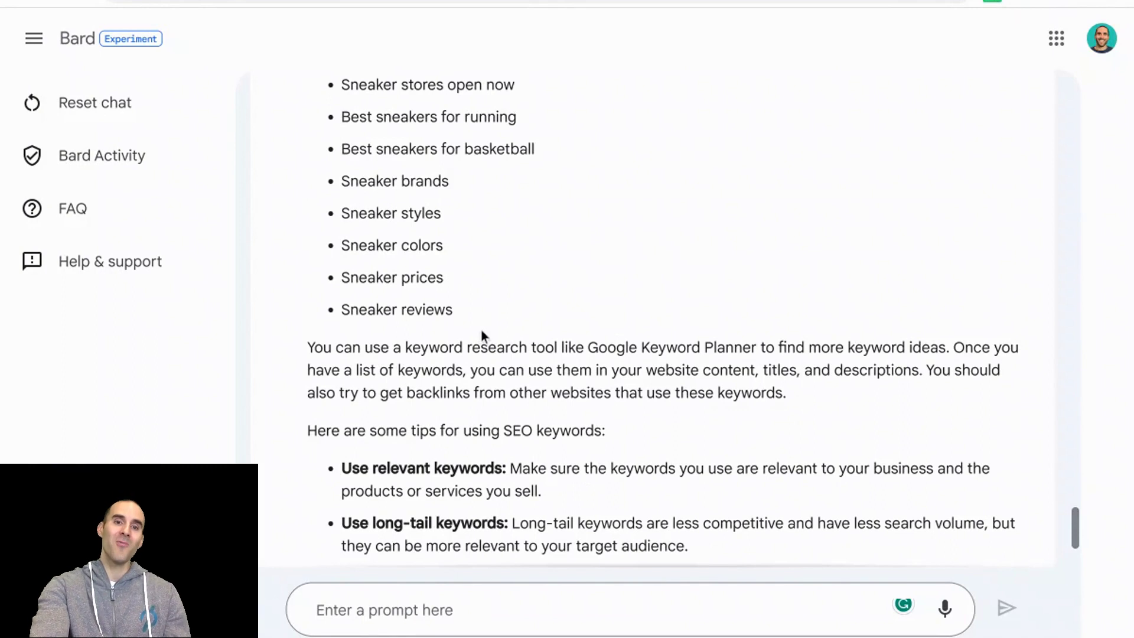
pyautogui.moveTo(474, 315); pyautogui.dragTo(360, 306)
pyautogui.click(401, 280)
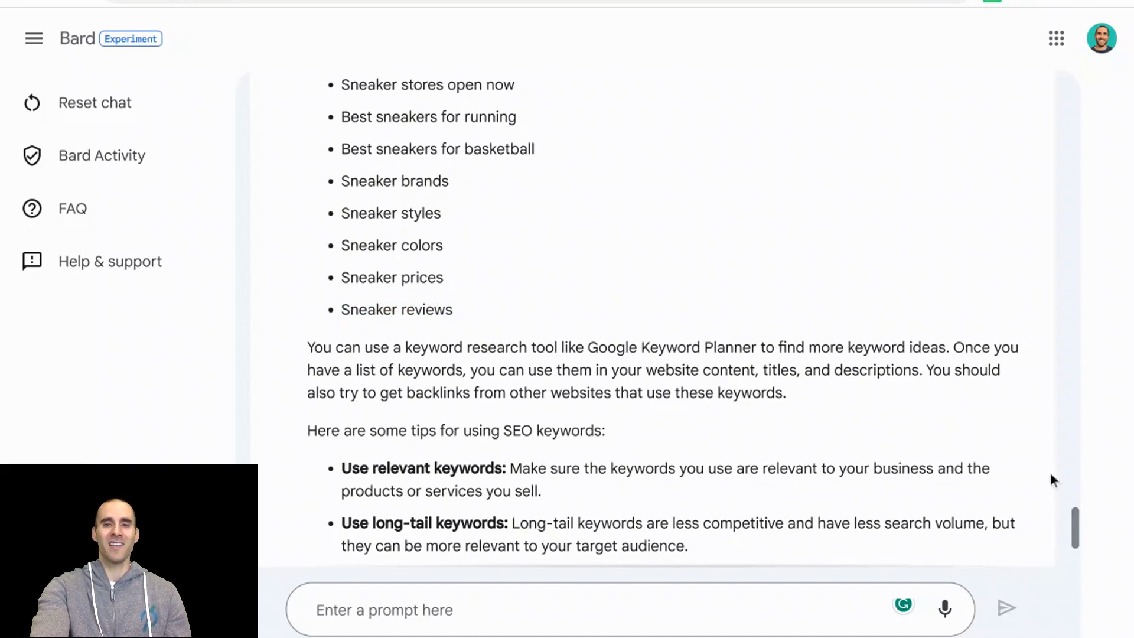
pyautogui.moveTo(1077, 527); pyautogui.dragTo(1078, 543)
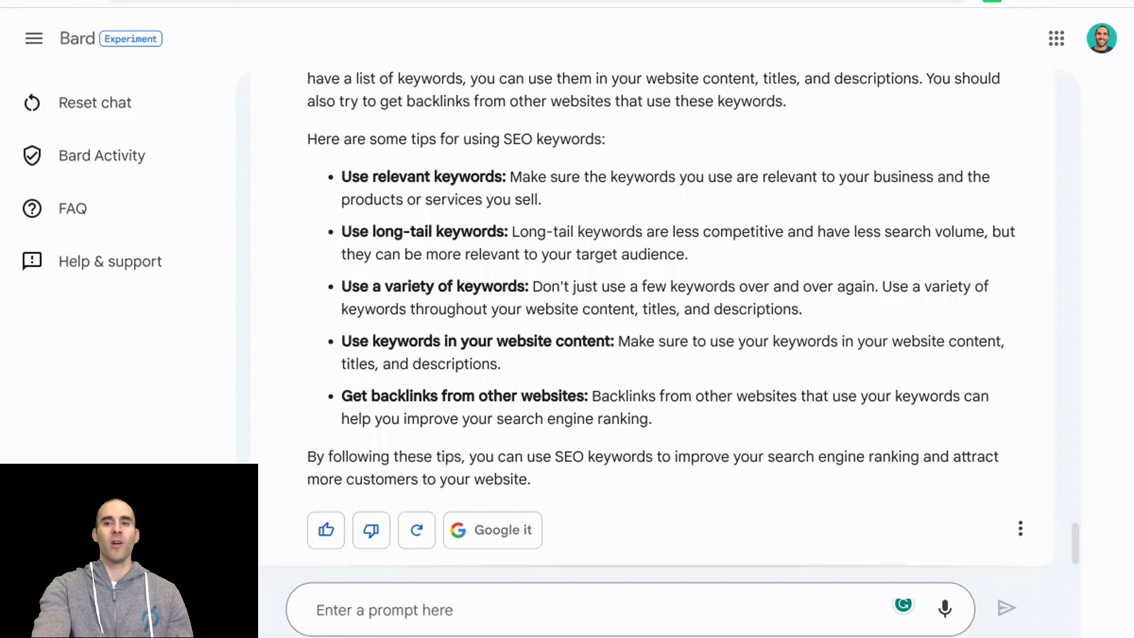
pyautogui.moveTo(1075, 559); pyautogui.dragTo(1075, 540)
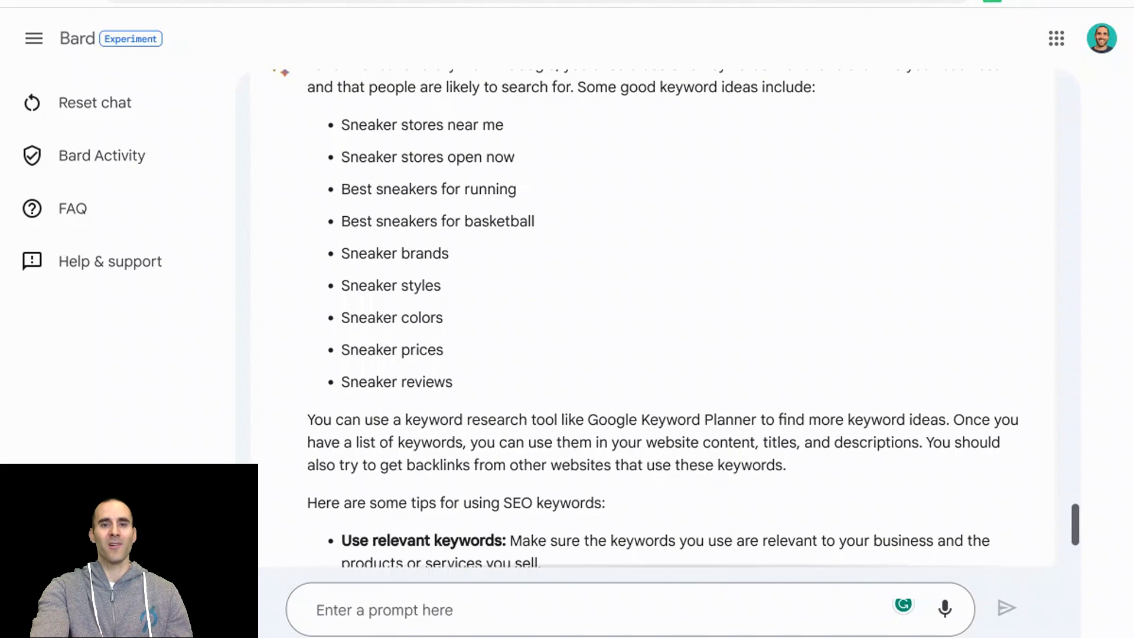
pyautogui.moveTo(1075, 540); pyautogui.dragTo(1064, 595)
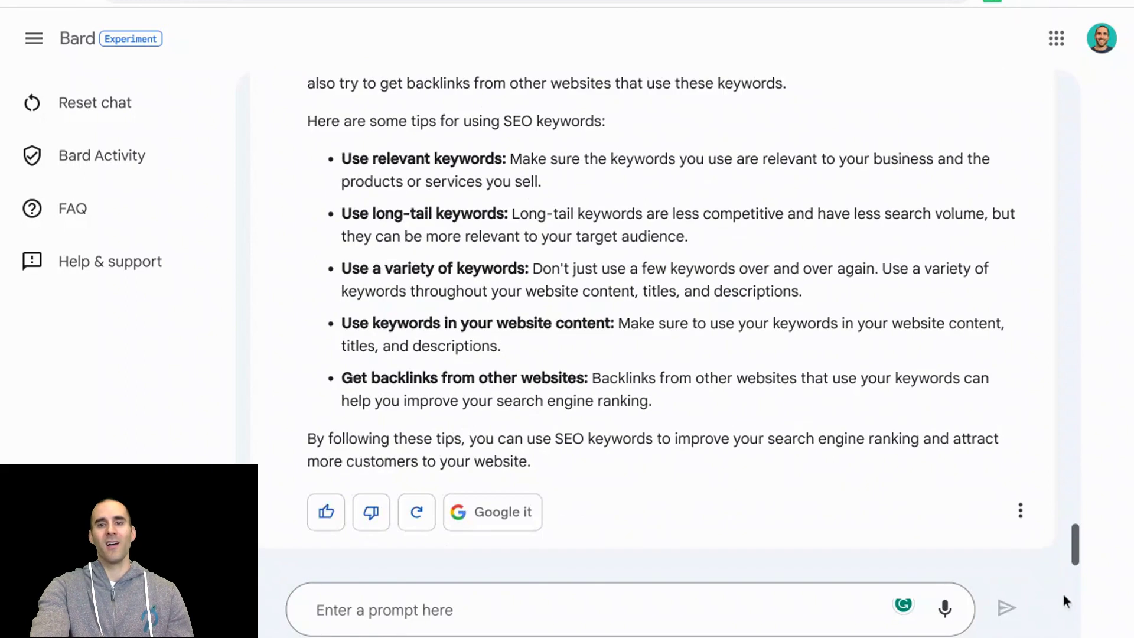
# - Begin a new prompt with "The keywords that I want to target on my homepage for sneaker story is 'Affordable Online Shoe Store'."
pyautogui.click(724, 606)
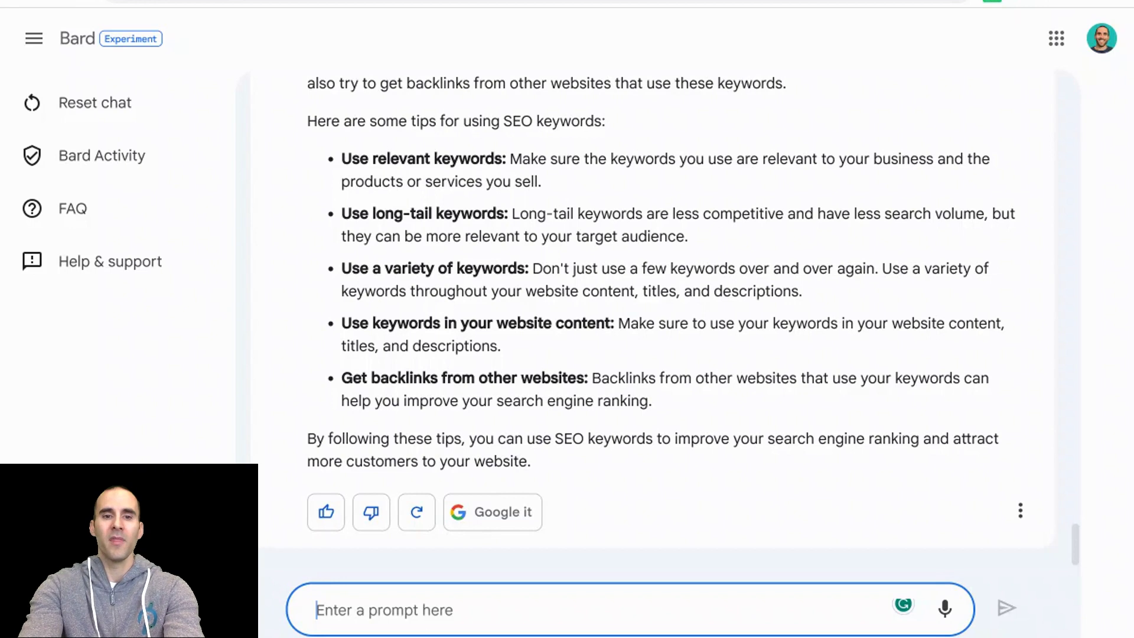
pyautogui.write('The ke')
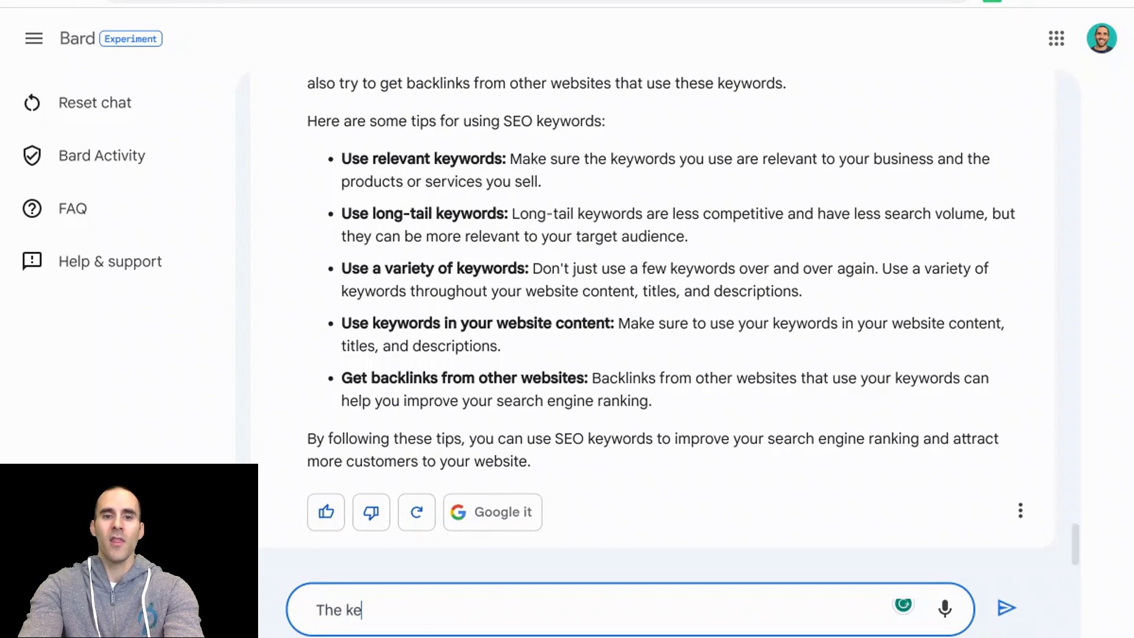
pyautogui.write('ywords that I w')
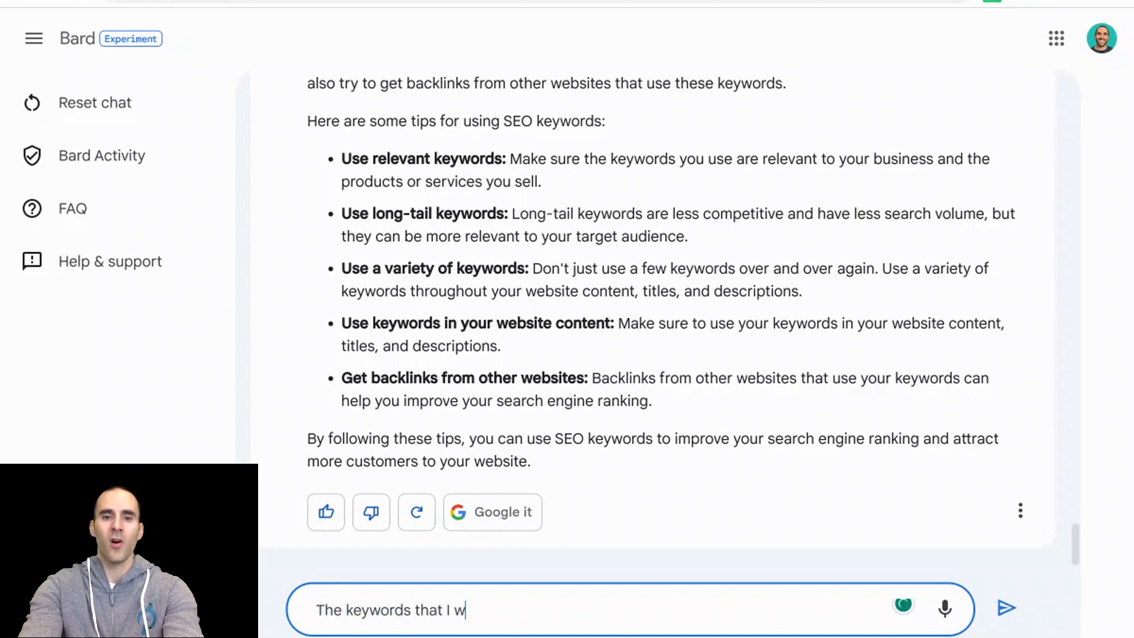
pyautogui.write('ant to target on ')
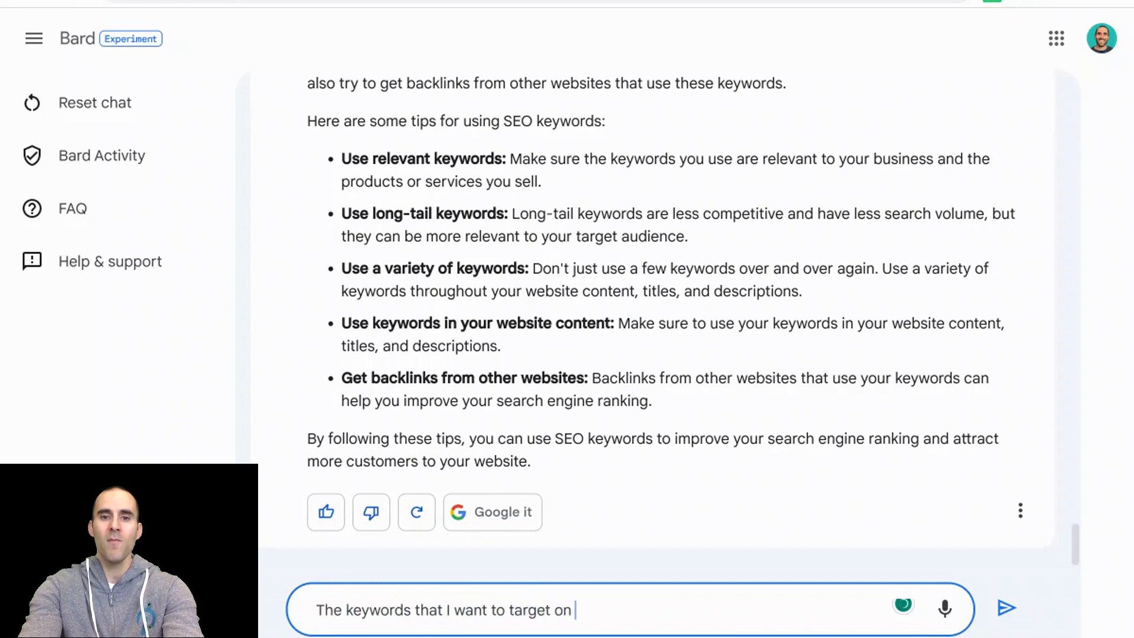
pyautogui.write('my homepage for ')
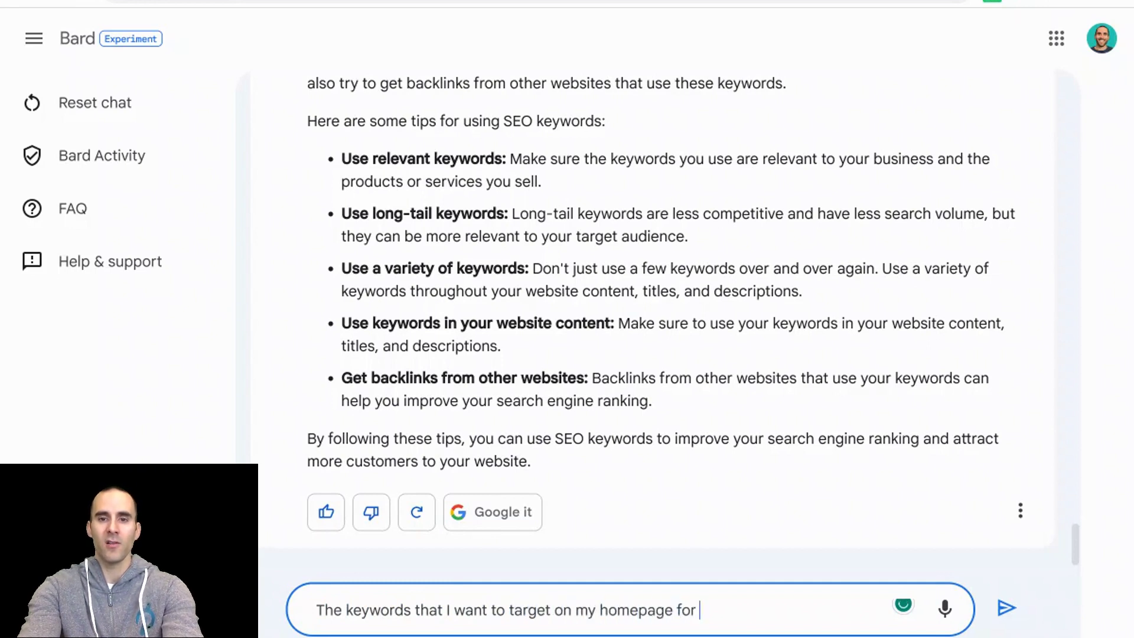
pyautogui.write('sneaker story ')
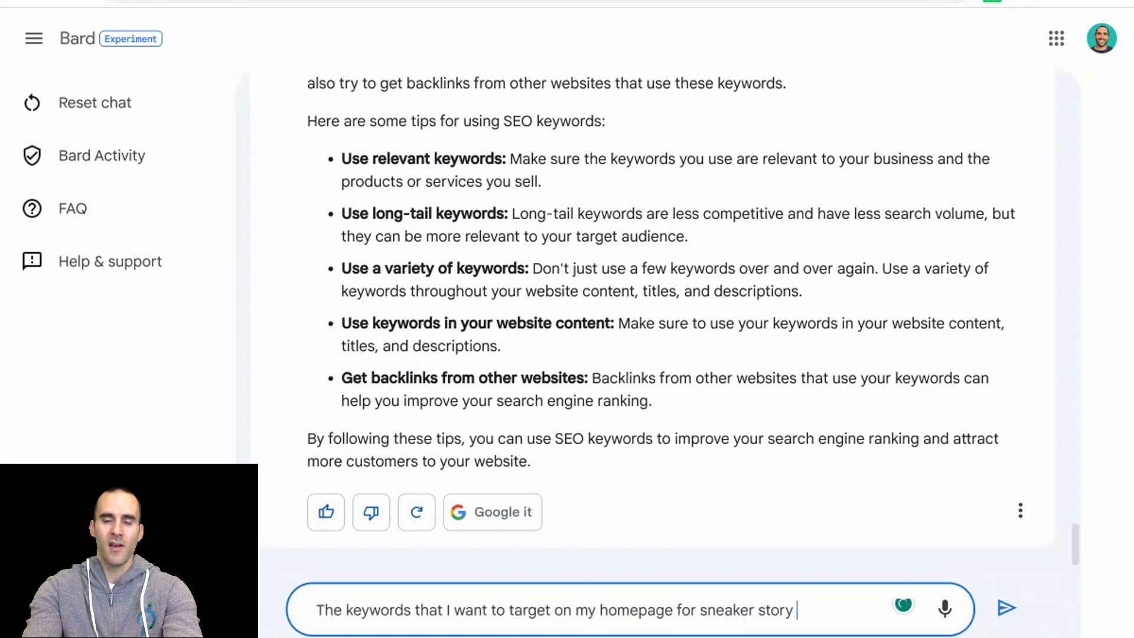
pyautogui.write("is '")
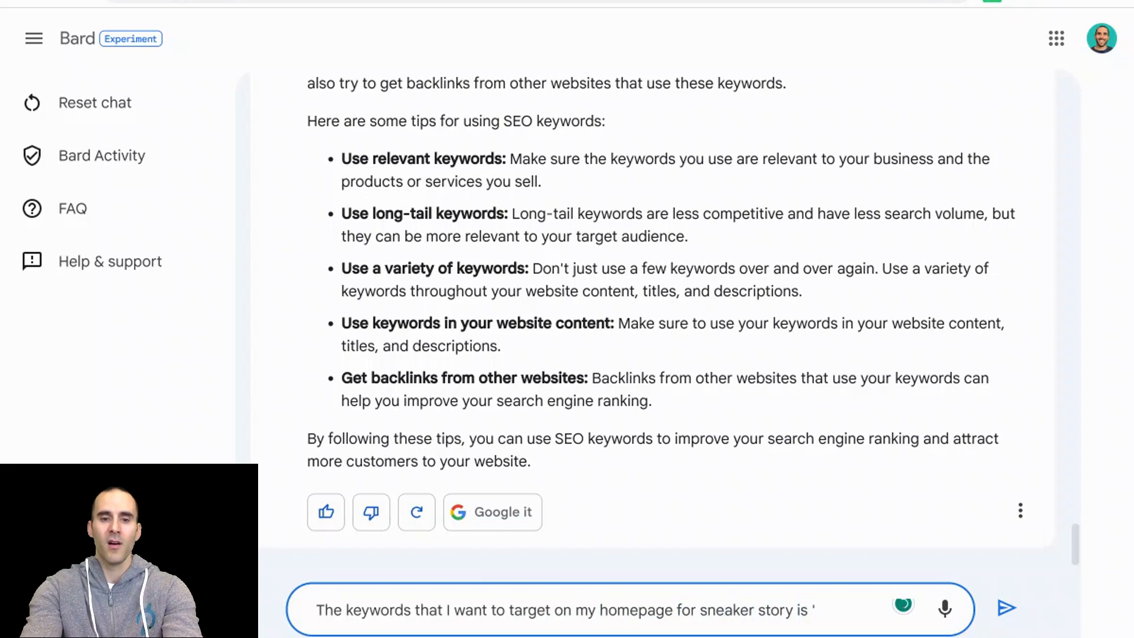
pyautogui.write('Affo')
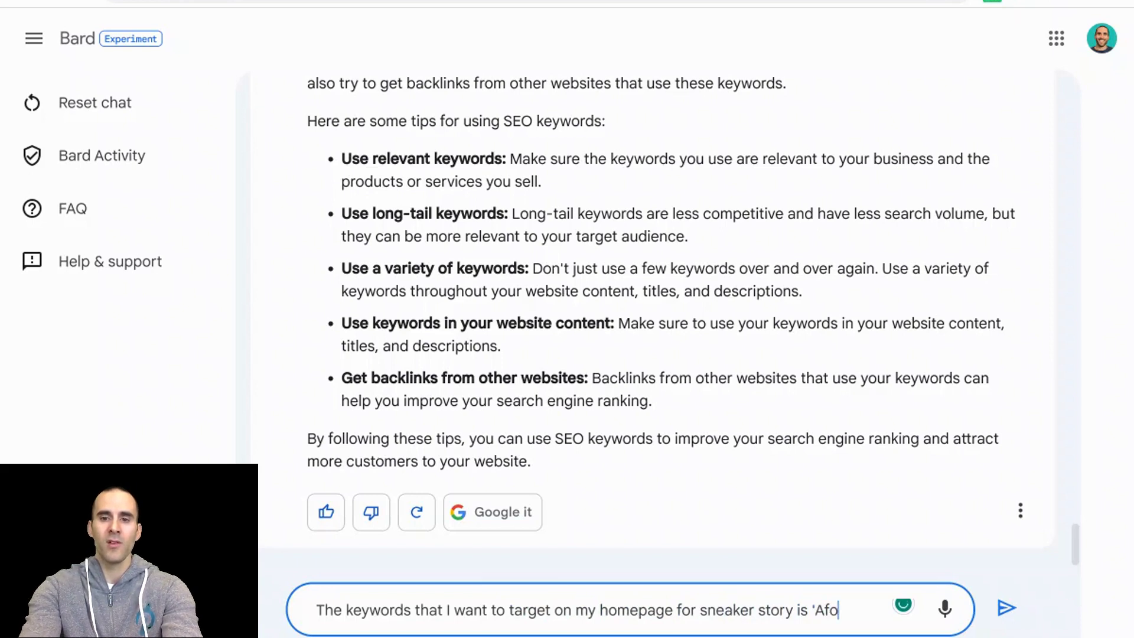
pyautogui.write('rdable')
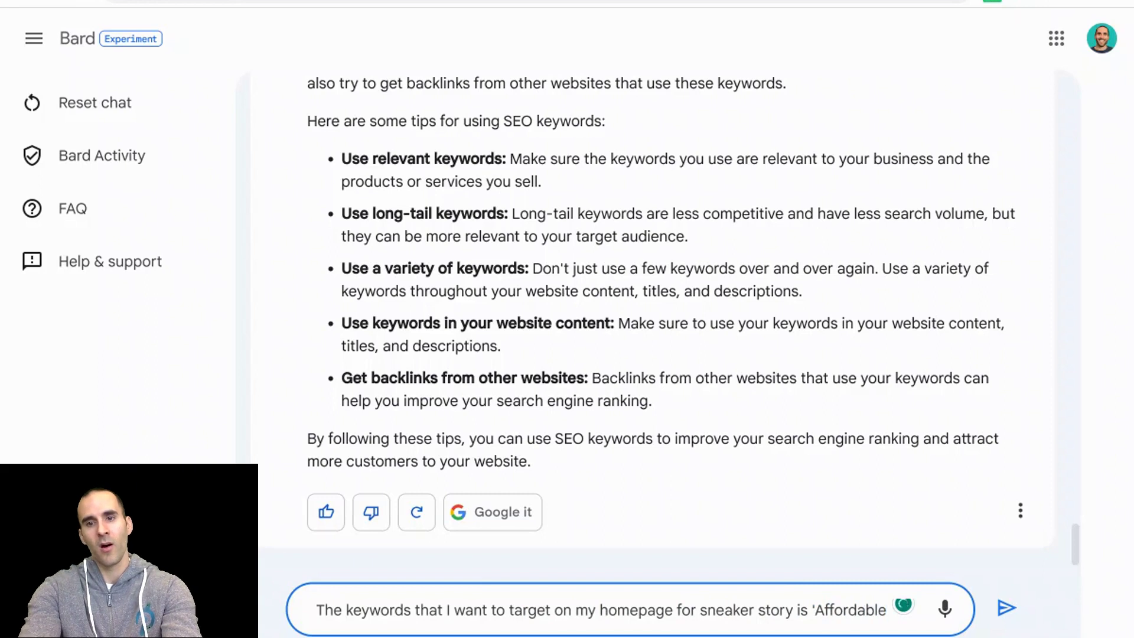
pyautogui.write(' Online S')
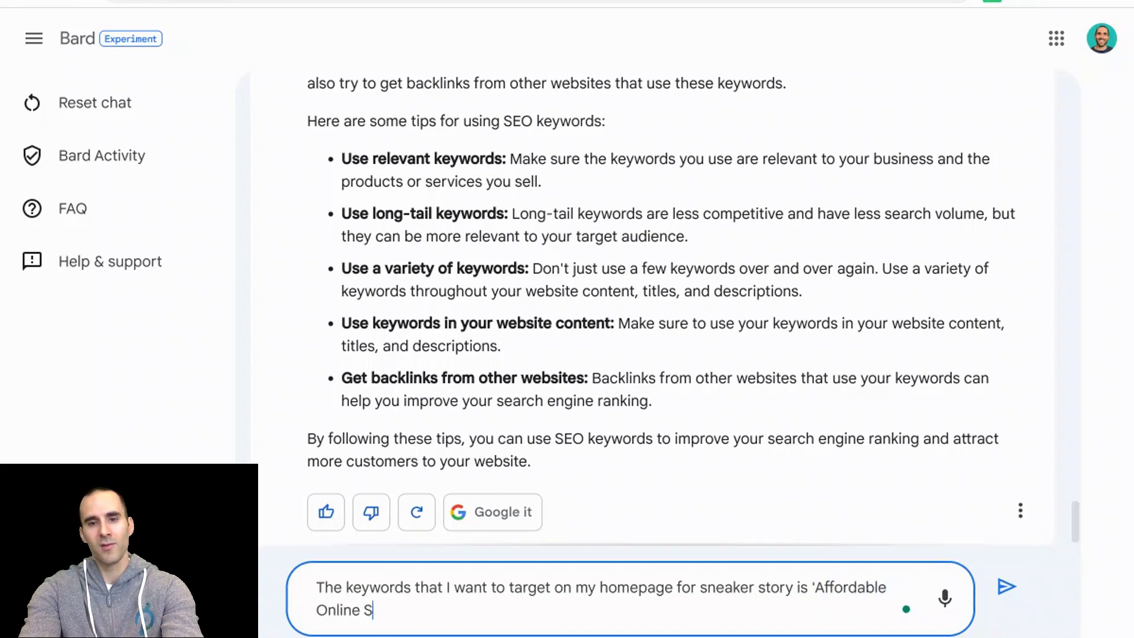
pyautogui.write('hoe Store')
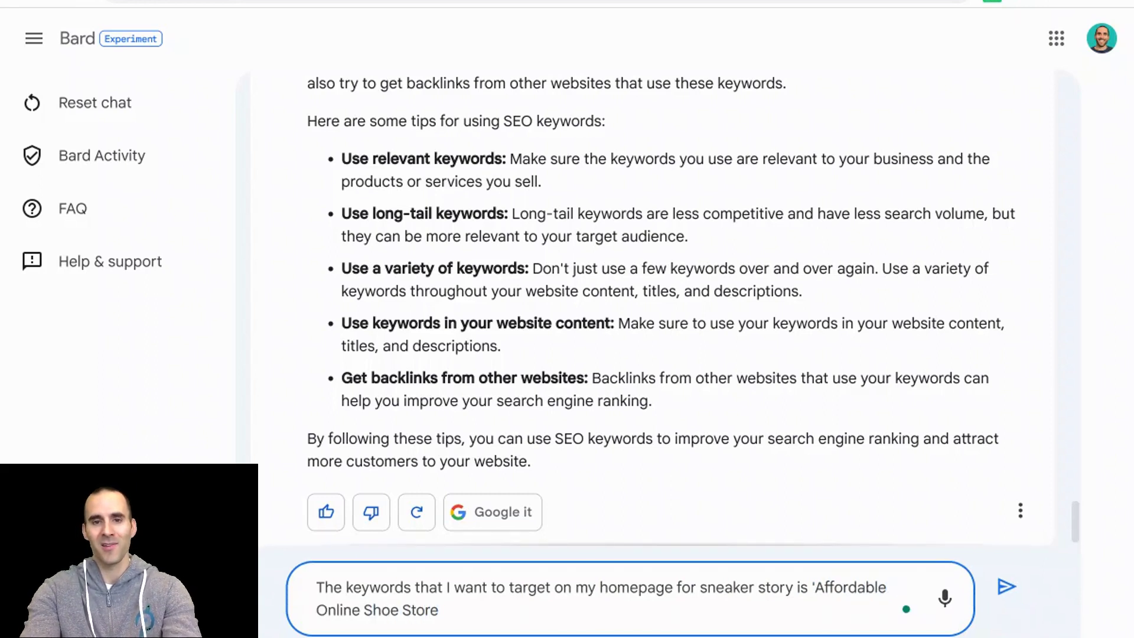
pyautogui.write("'")
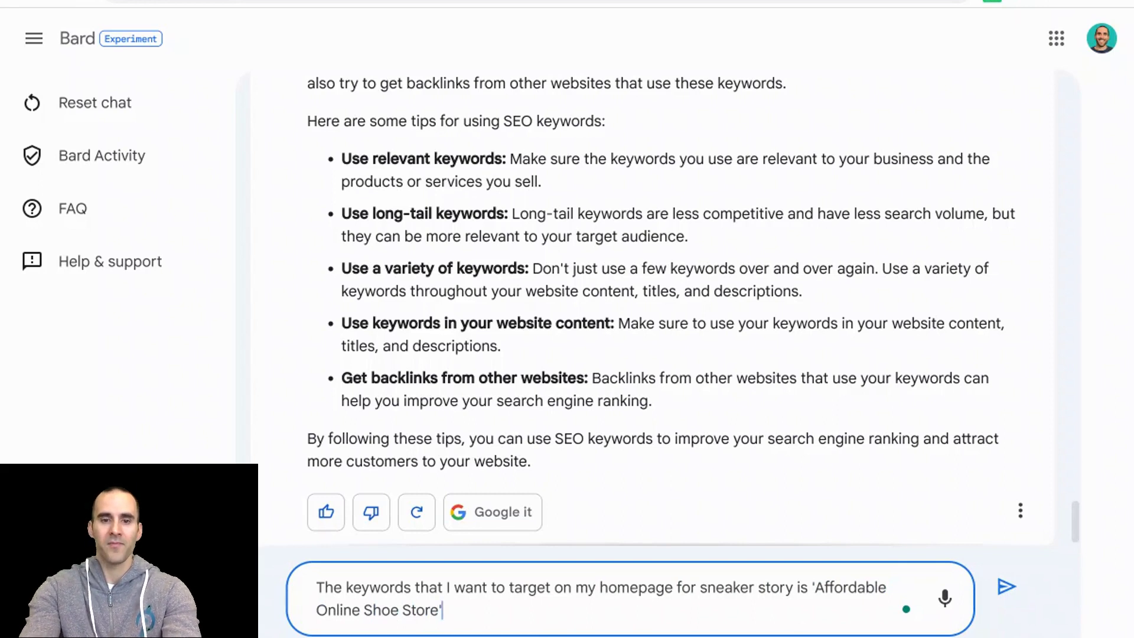
pyautogui.write('.')
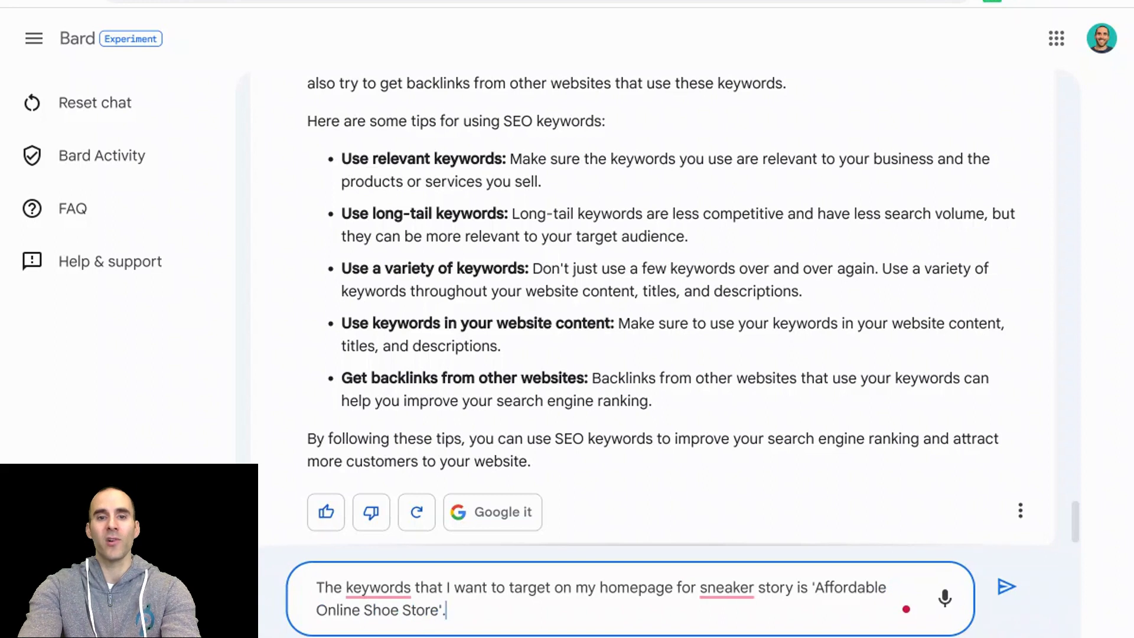
pyautogui.click(415, 587)
pyautogui.press('BackSpace')
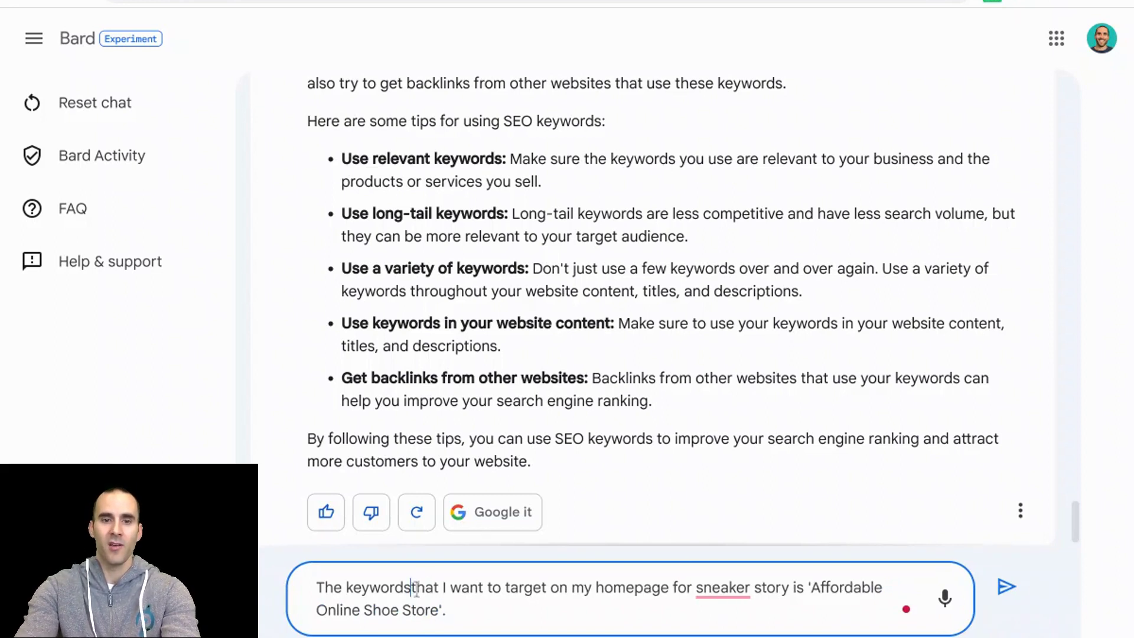
# - Complete the prompt with "Can you create an SEO title tag and meta description for my homepage?" and send it
pyautogui.click(456, 610)
pyautogui.write('Can ')
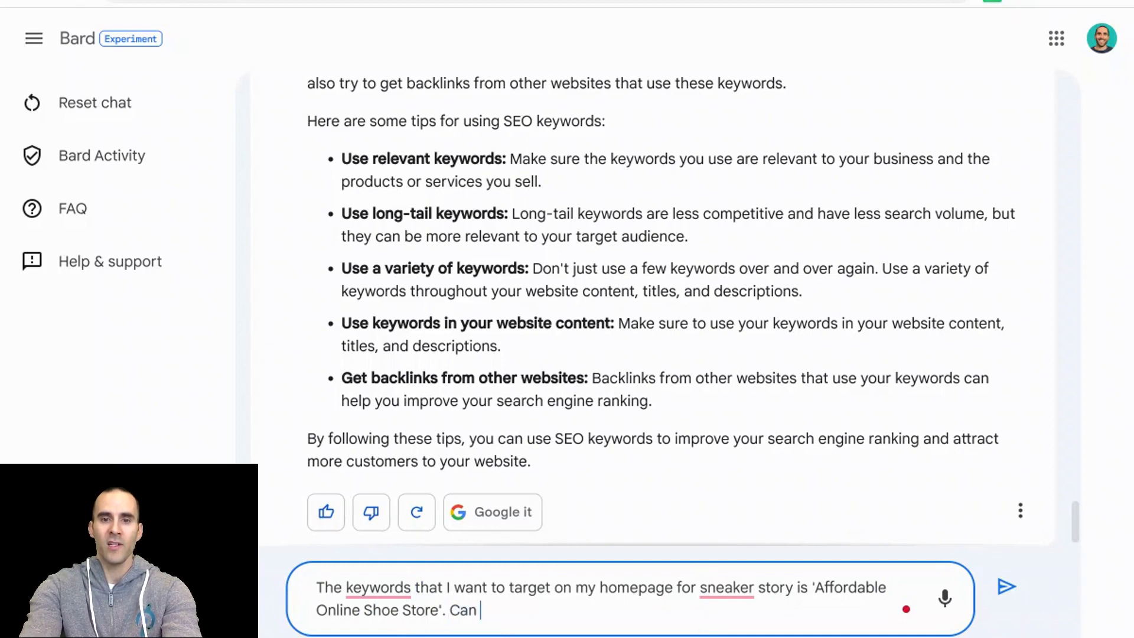
pyautogui.write('you create and')
pyautogui.press('BackSpace')
pyautogui.write('SEO titl')
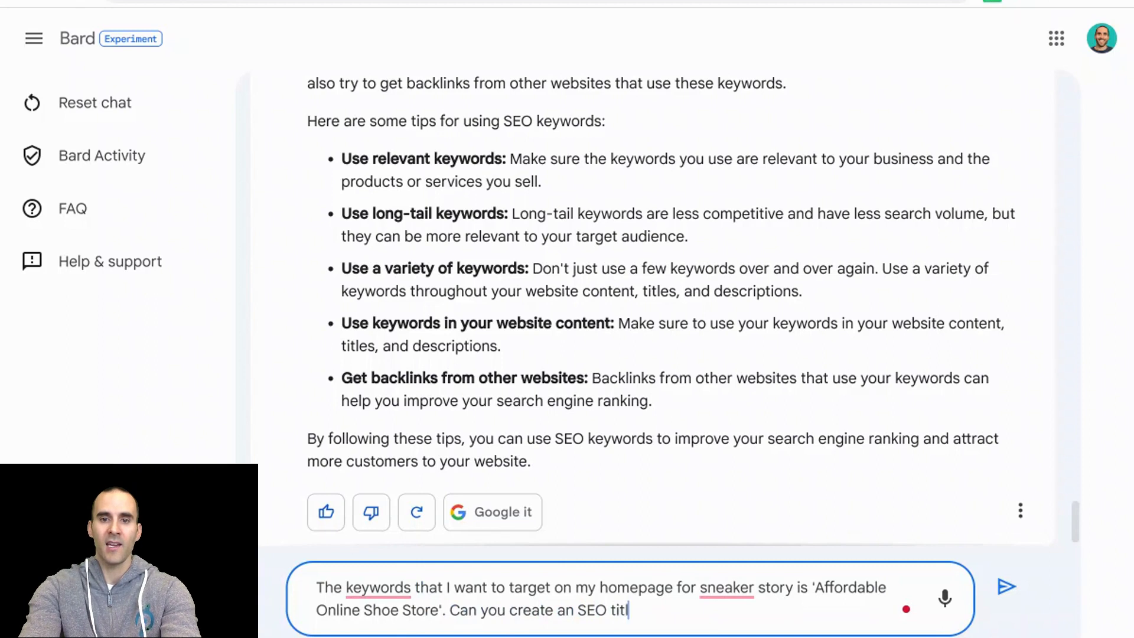
pyautogui.write('e tag and meta')
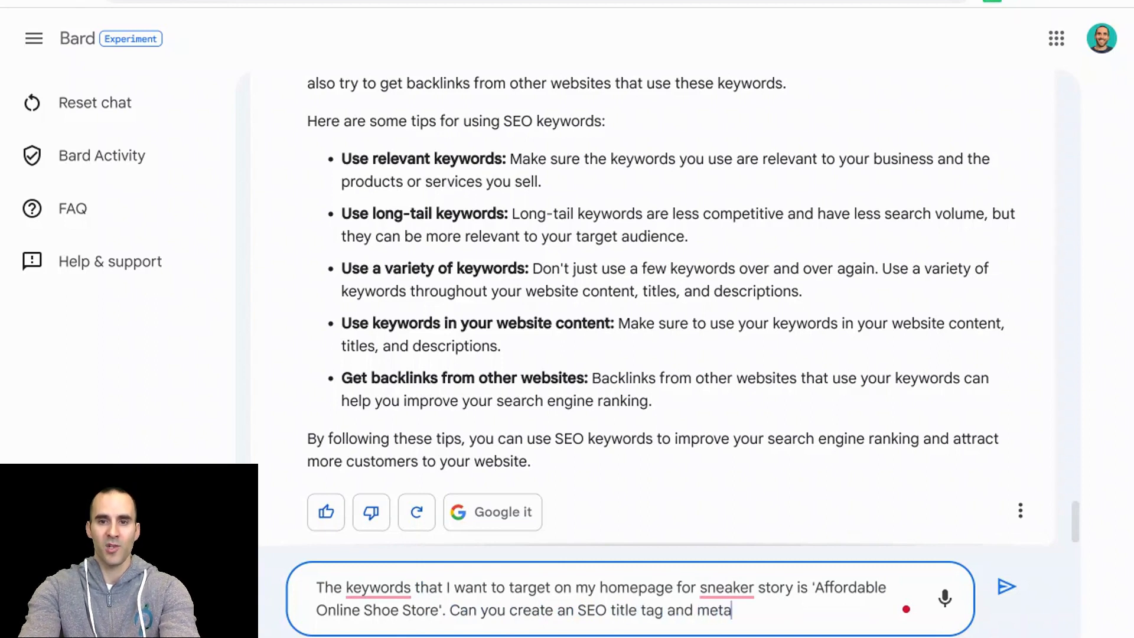
pyautogui.write(' description fo')
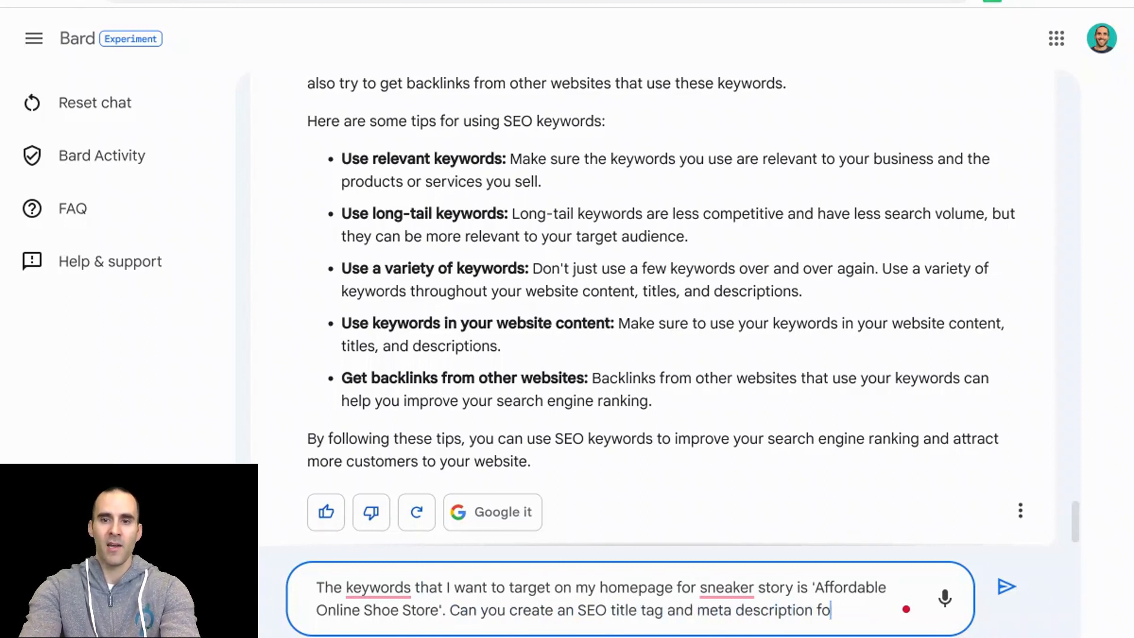
pyautogui.write('r my homepage?')
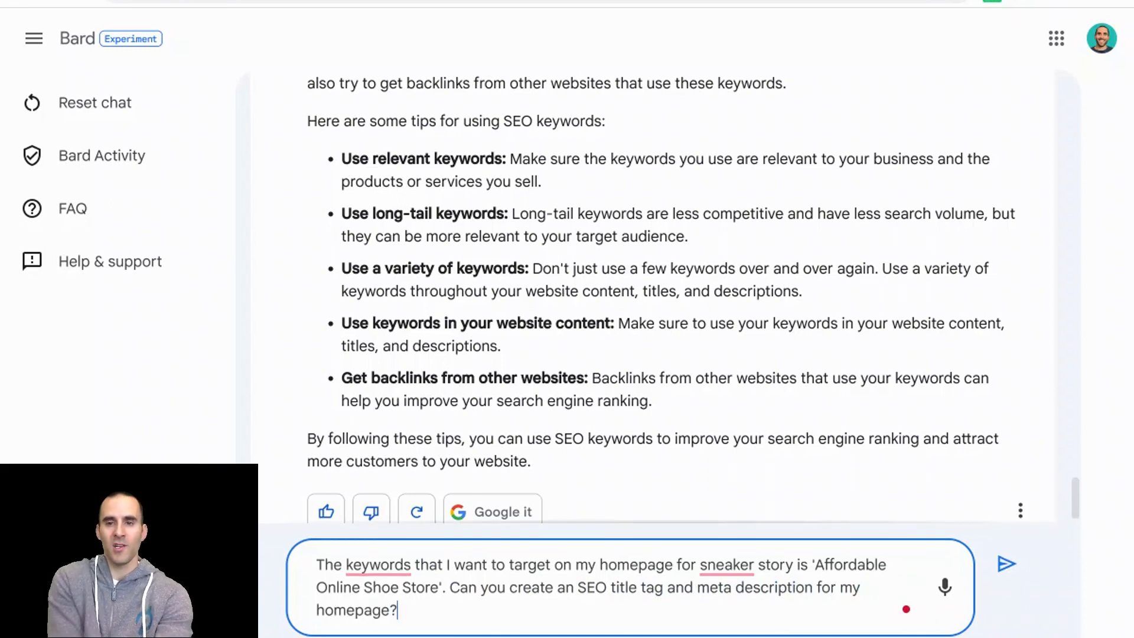
pyautogui.press('Return')
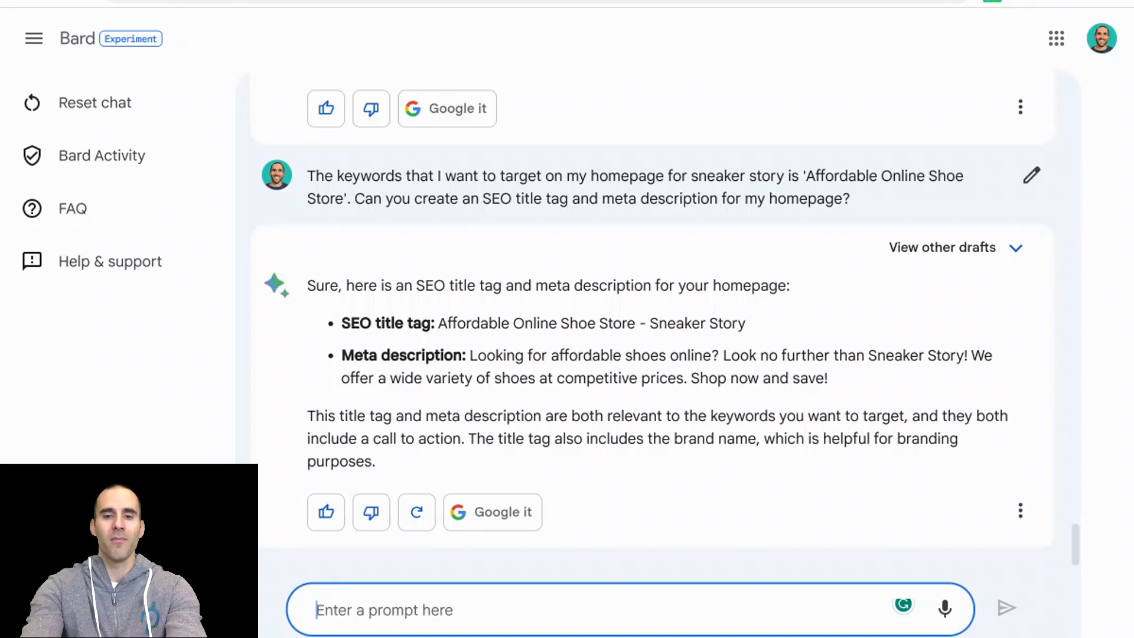
# - Send the question "Do you think I should write text for my homepage to rank in Google?"
pyautogui.write('Do y')
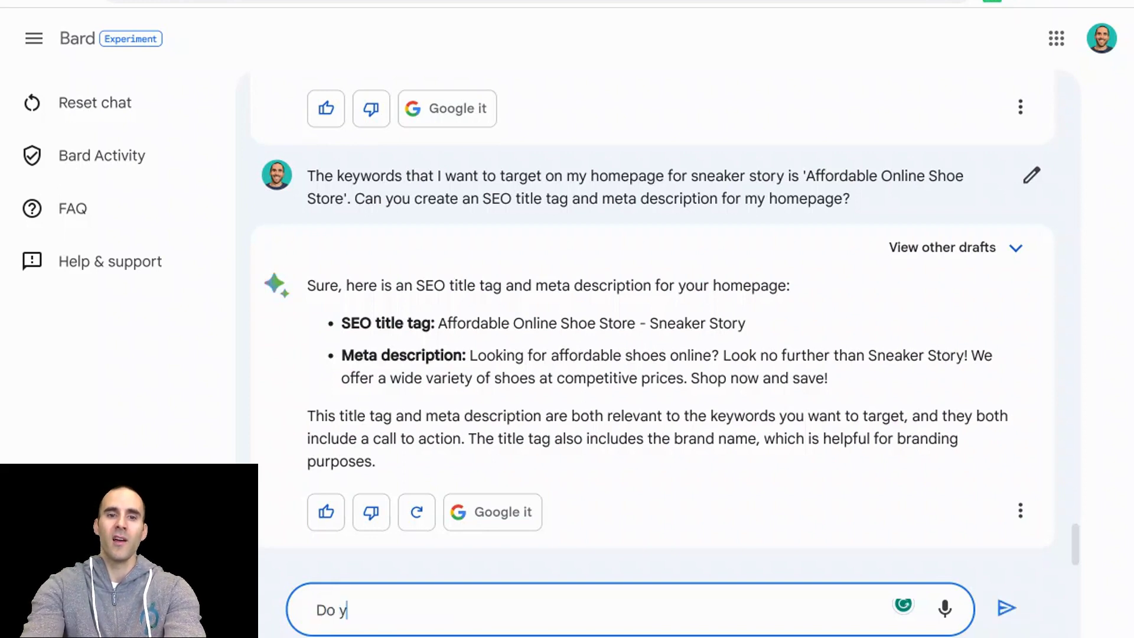
pyautogui.write('ou think I shou')
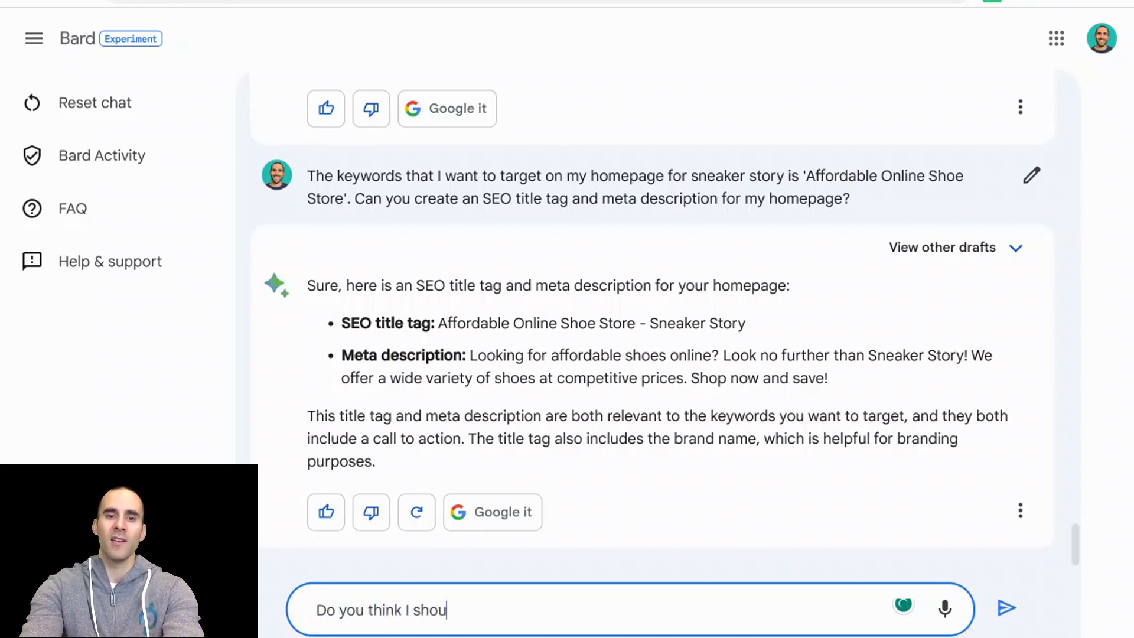
pyautogui.write('ld write t')
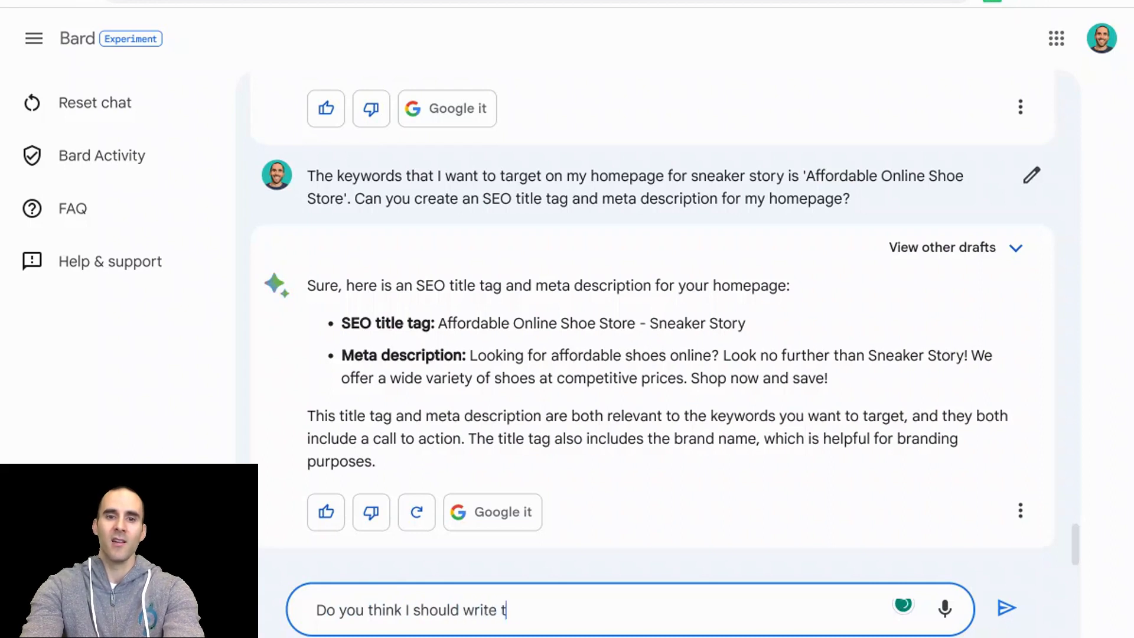
pyautogui.write('ext for my ')
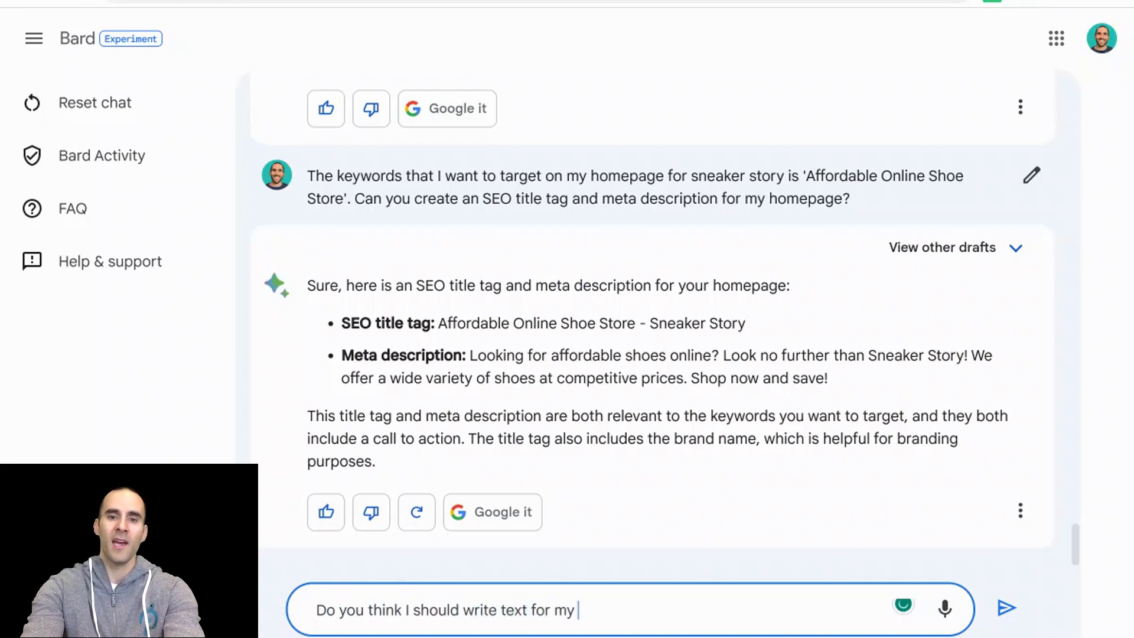
pyautogui.write('homepage to ra')
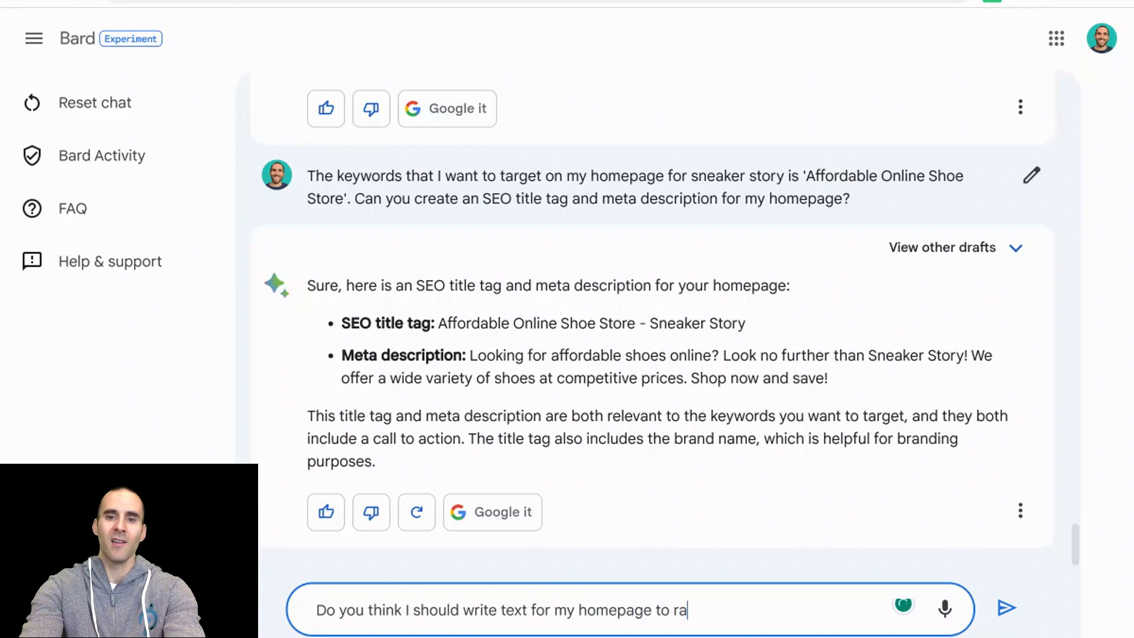
pyautogui.write('nk in Google?')
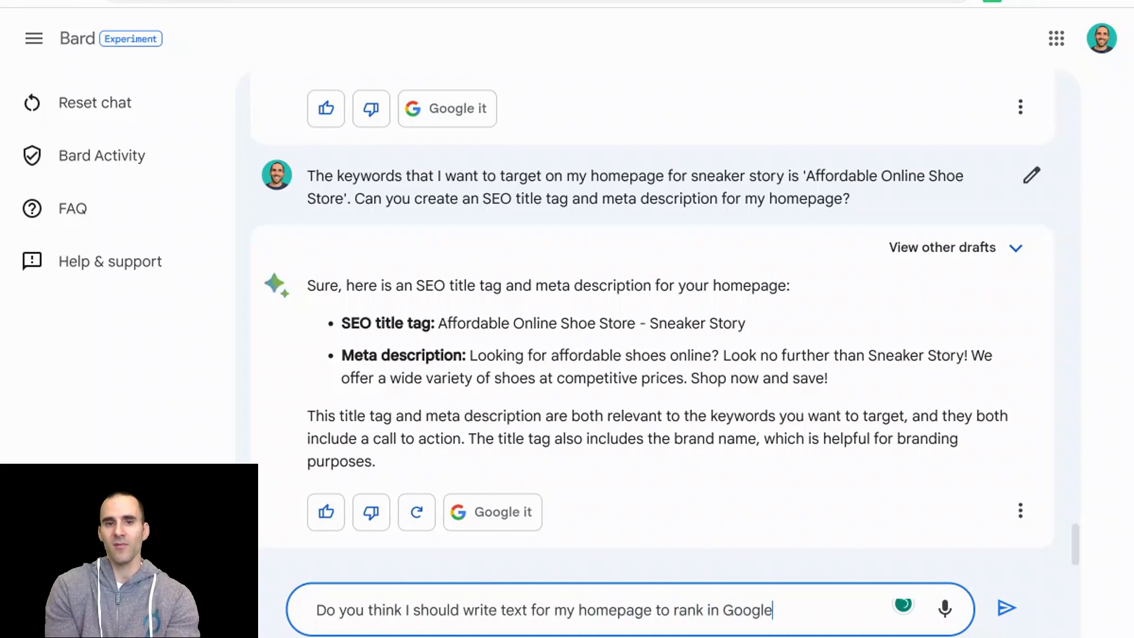
pyautogui.press('Return')
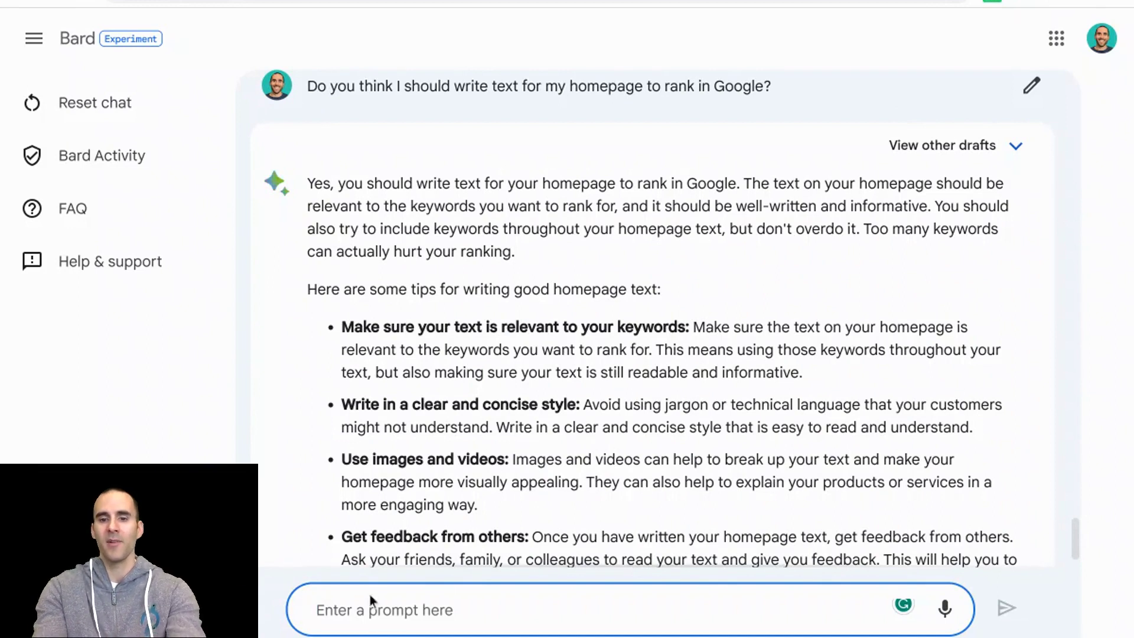
# - Send the follow-up question "Can you answer my question directly?"
pyautogui.write('C')
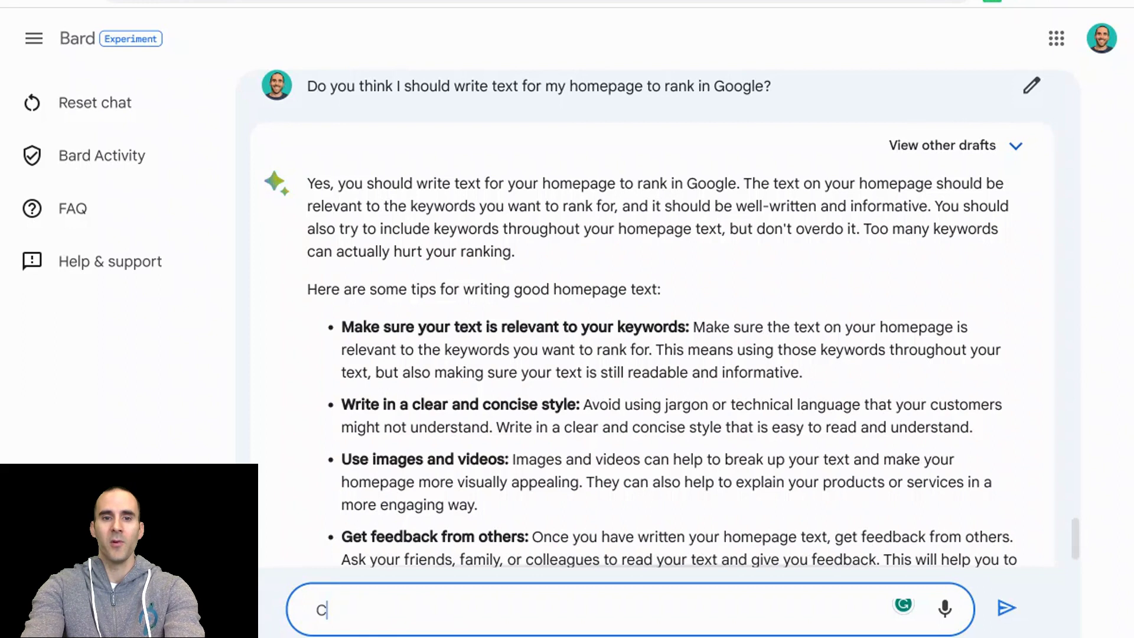
pyautogui.write('an you answer y')
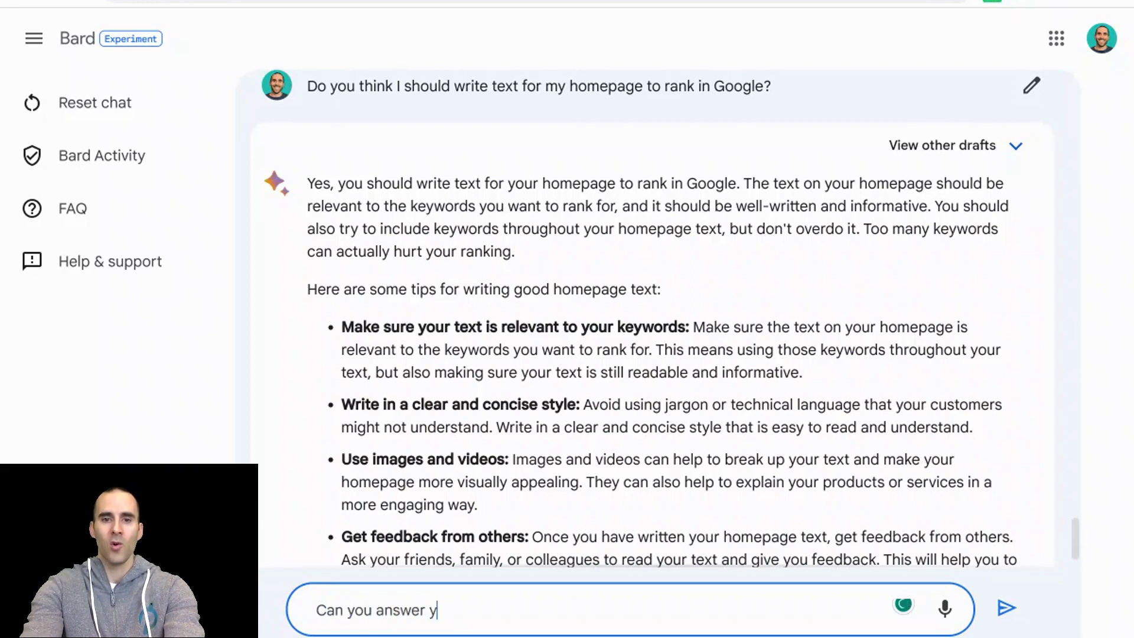
pyautogui.press('BackSpace')
pyautogui.write('my q')
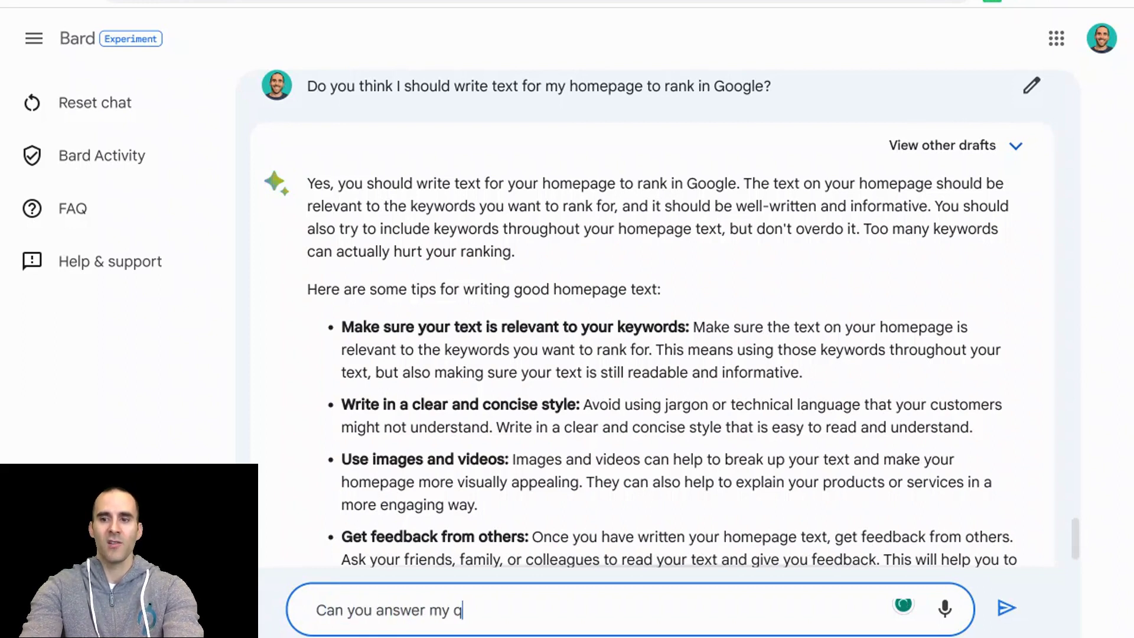
pyautogui.write('uestion directly?')
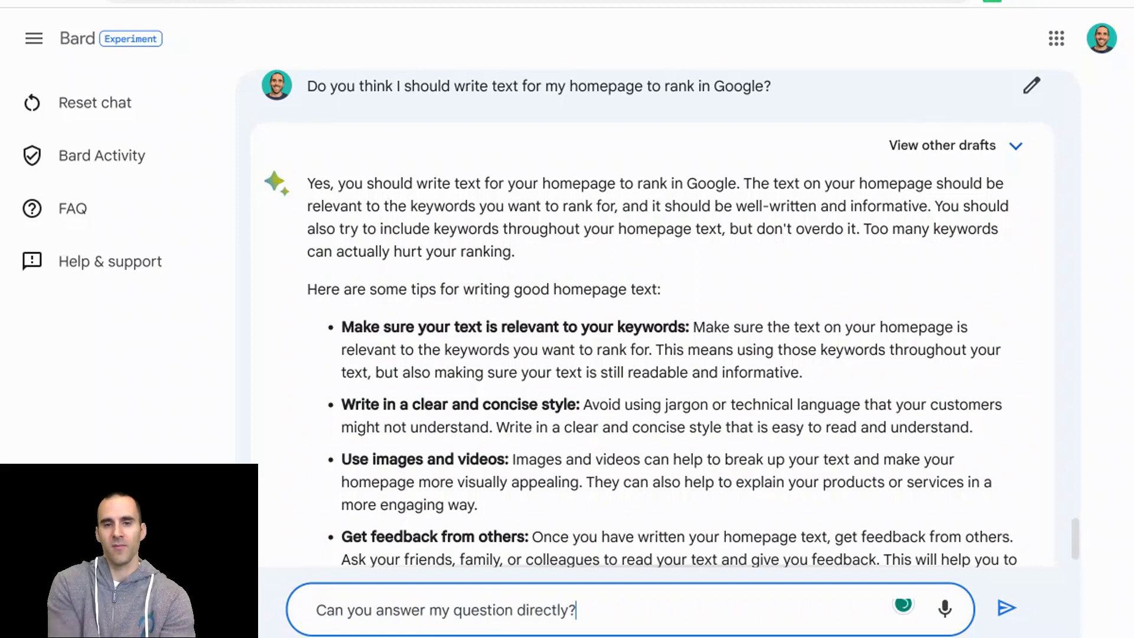
pyautogui.press('Return')
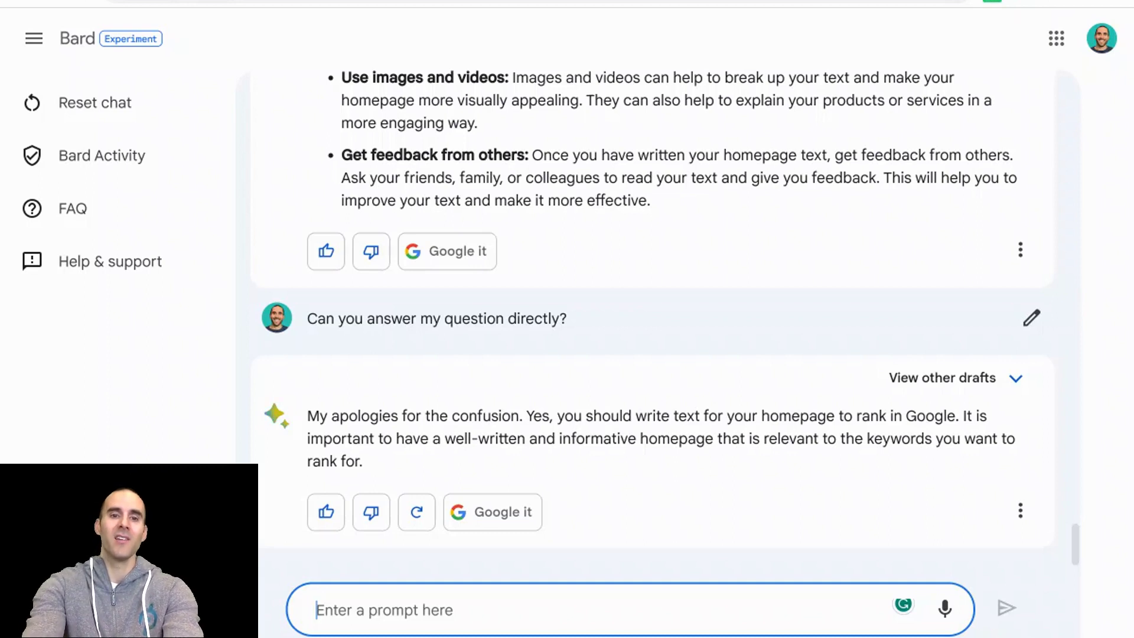
# - Begin a new prompt with "Can you write a few paragraphs of text for my homepage?"
pyautogui.write('Can you write a f')
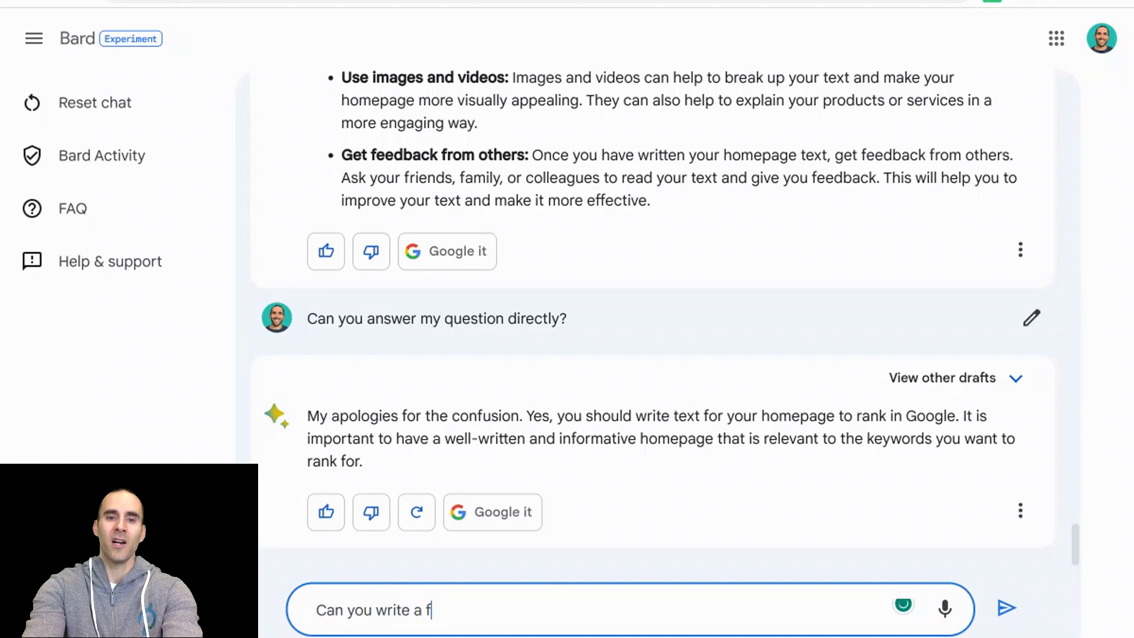
pyautogui.write('ew paragraphs')
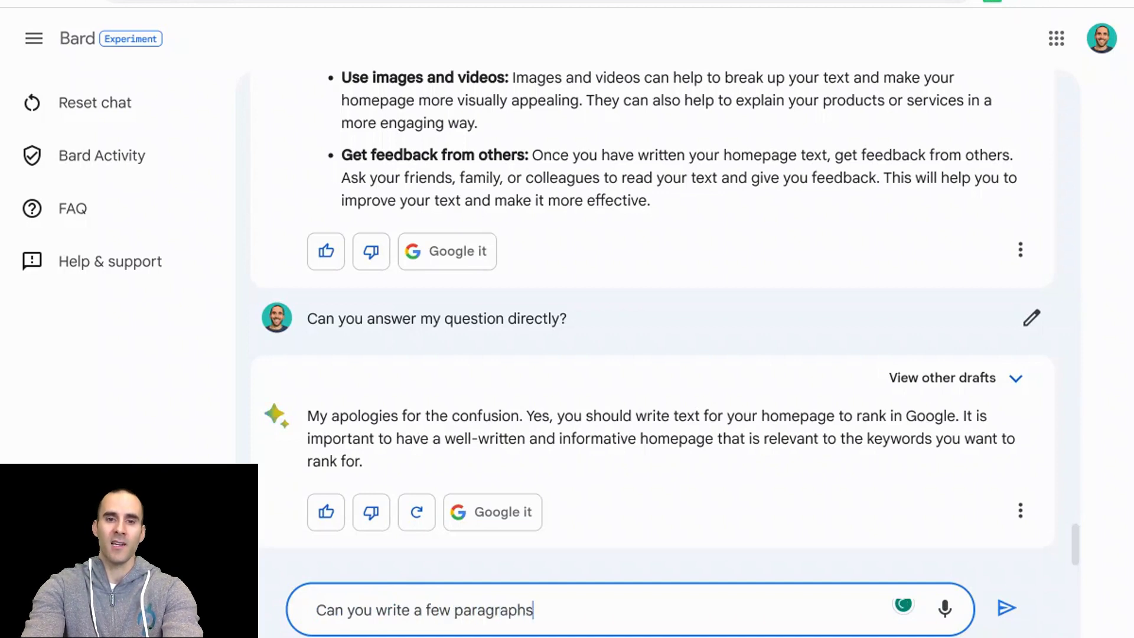
pyautogui.write(' of text for my')
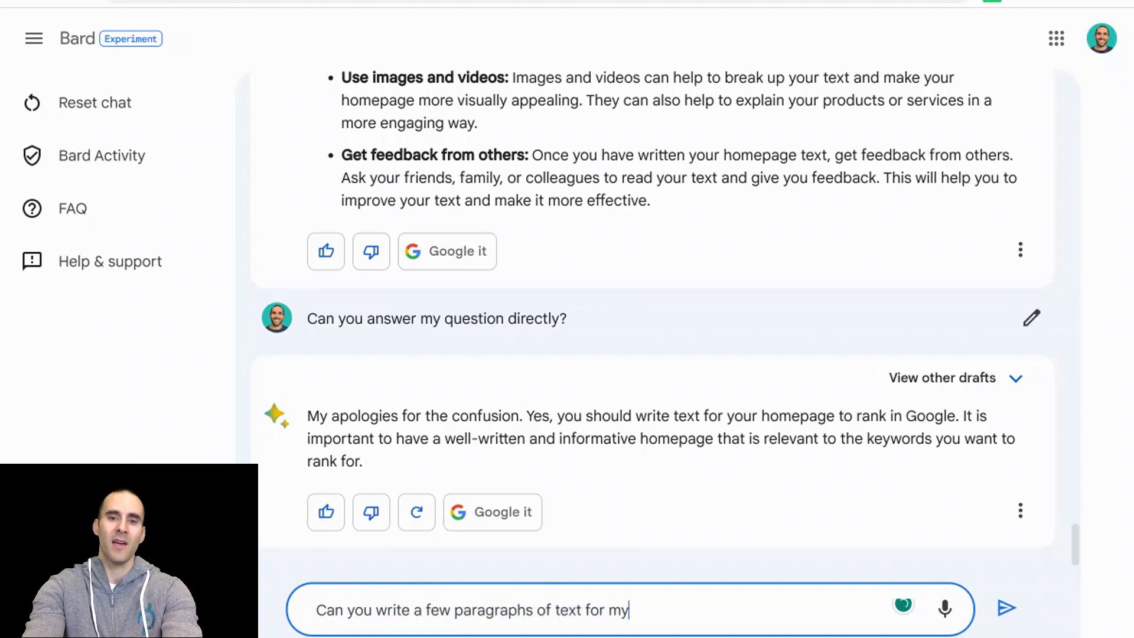
pyautogui.write(' homepage?')
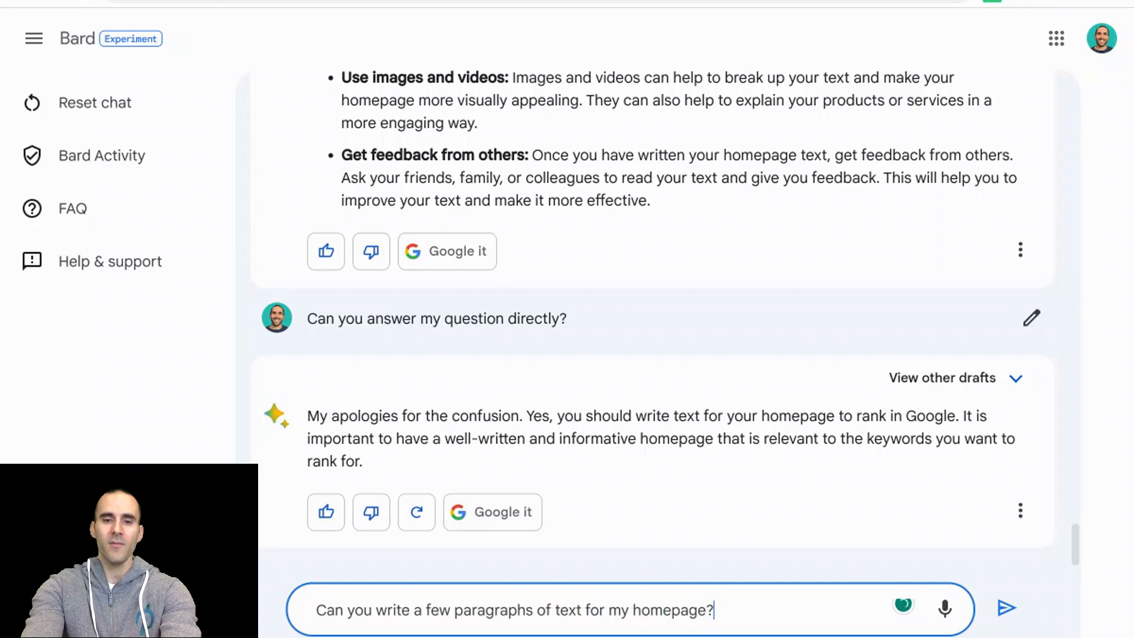
# - Add "Mention how we are affordable, sell all types of shoes, and we've been in business for over 10 years." to the prompt and send it
pyautogui.write('Mentio')
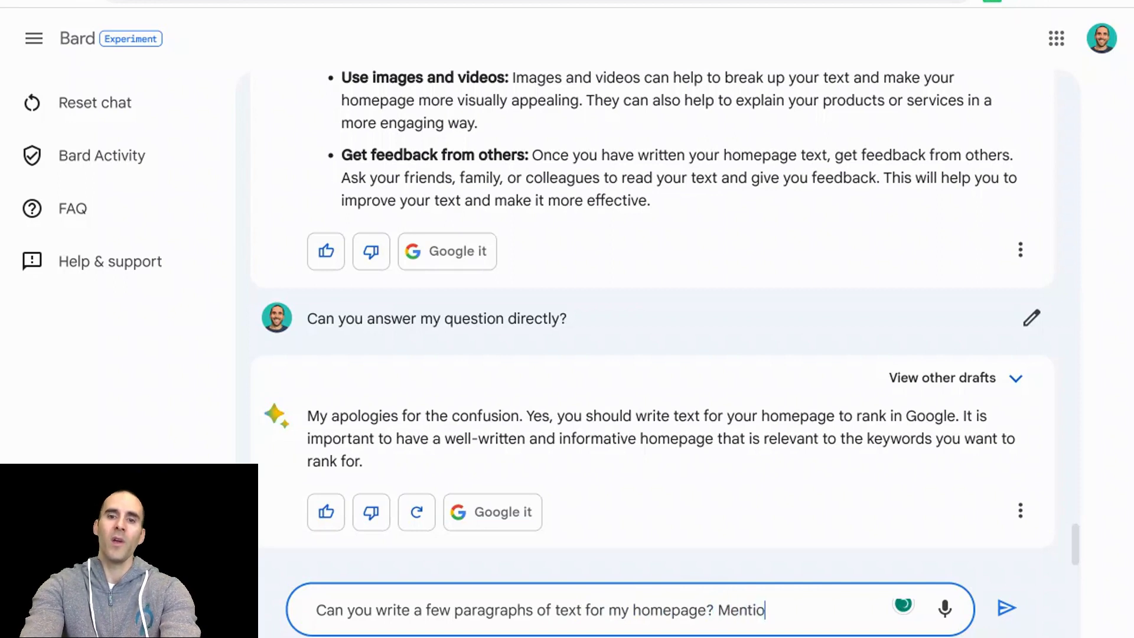
pyautogui.write('n how we are a')
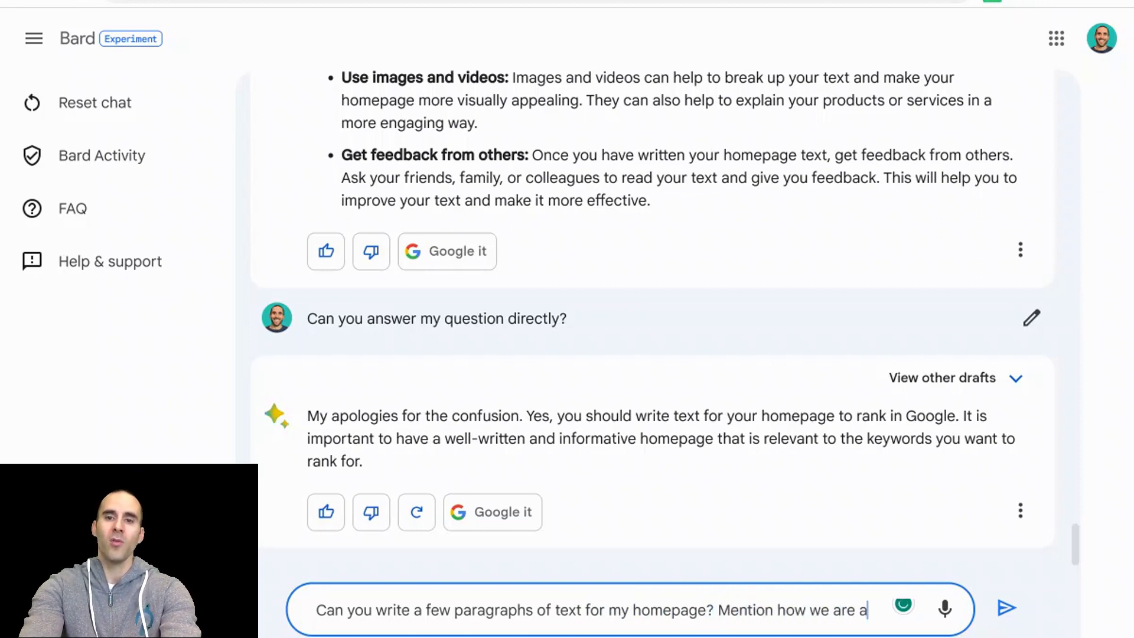
pyautogui.write('ffordable, s')
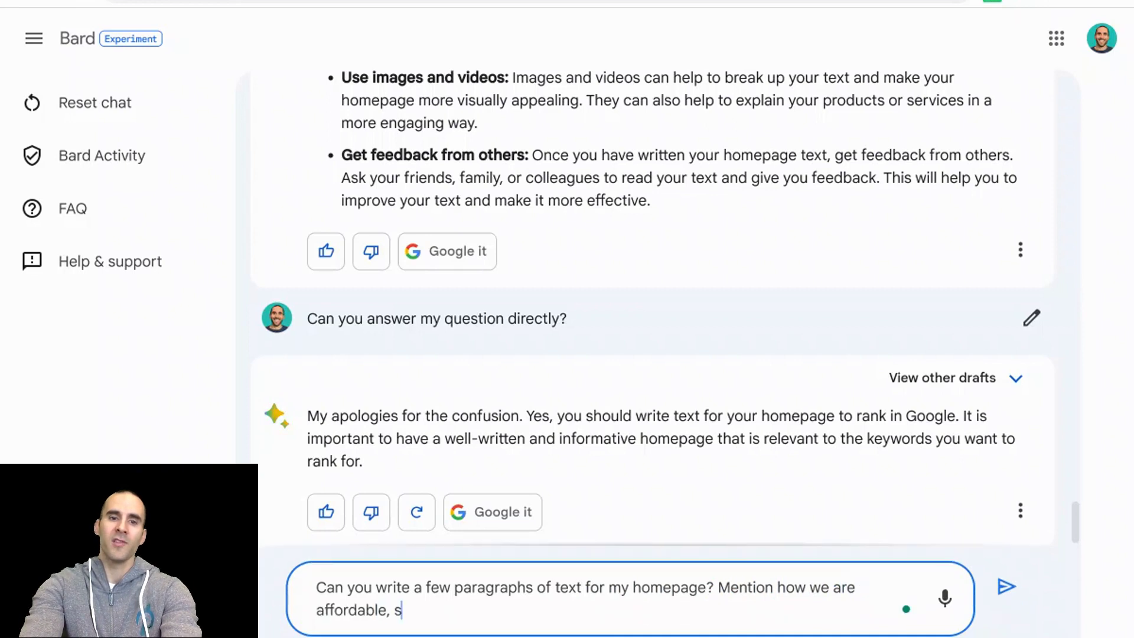
pyautogui.write('ell all times')
pyautogui.press('BackSpace')
pyautogui.press('BackSpace')
pyautogui.press('BackSpace')
pyautogui.press('BackSpace')
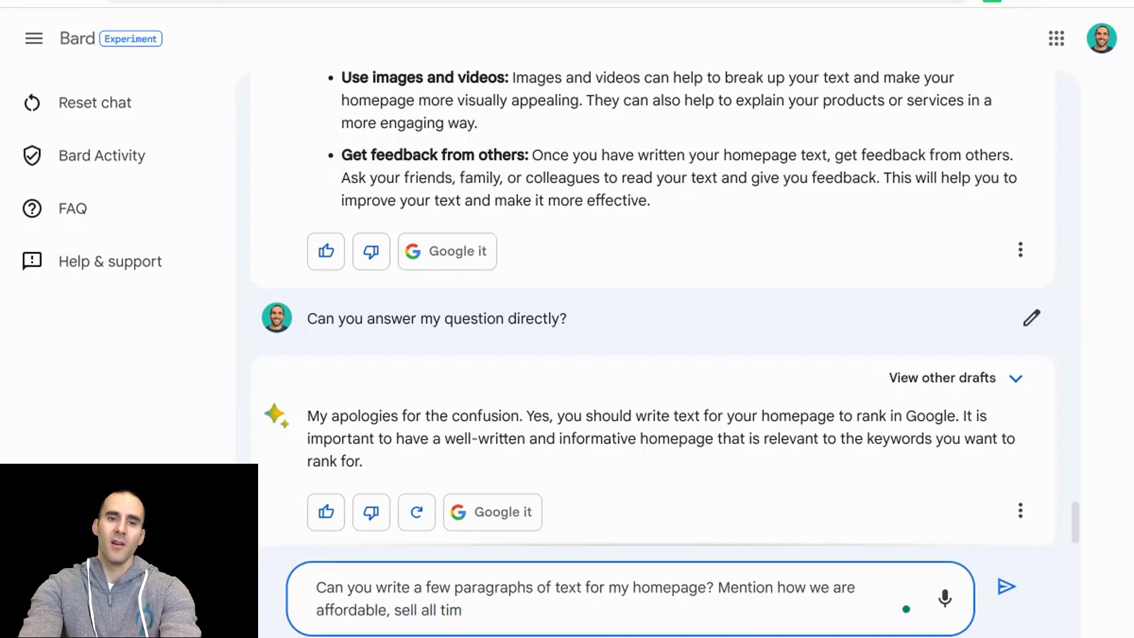
pyautogui.write('ypes of shoe')
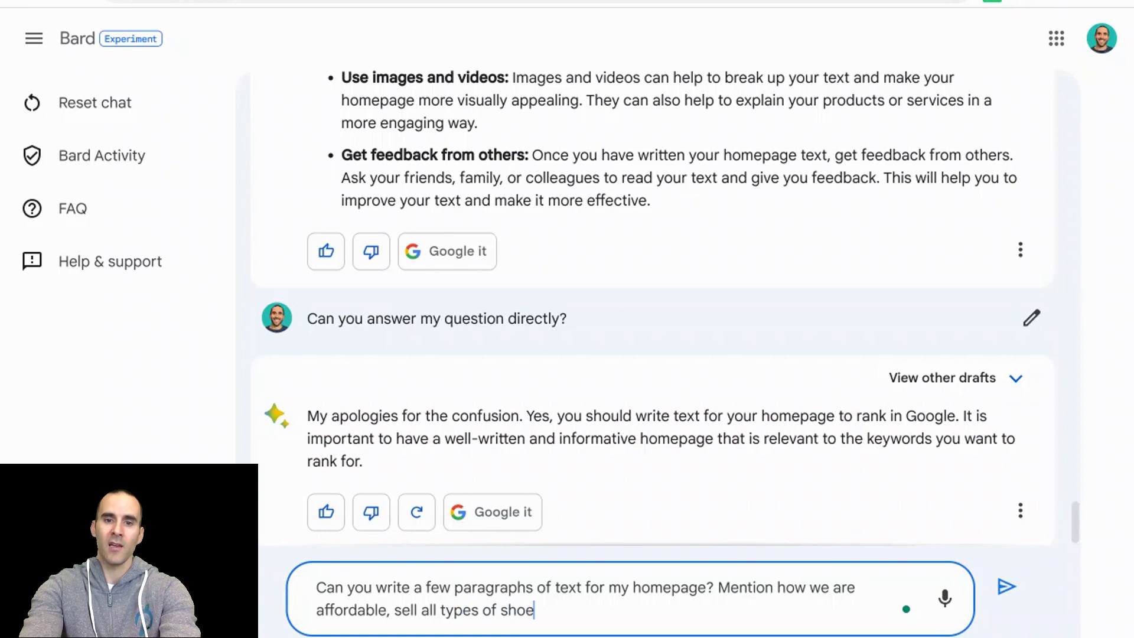
pyautogui.write("s, and we've ")
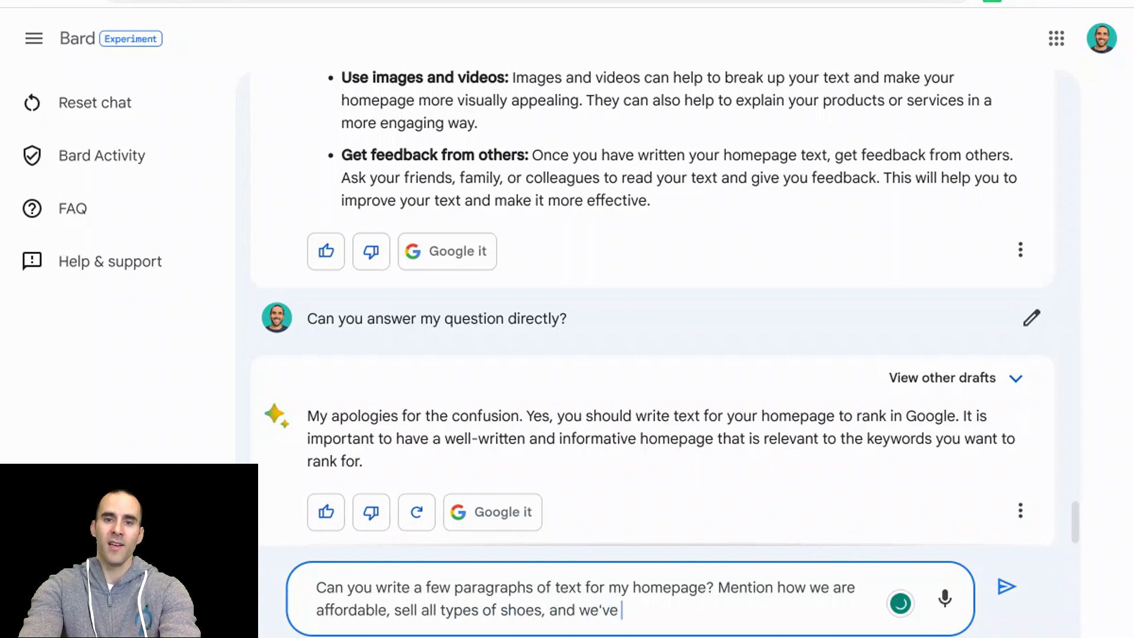
pyautogui.write('been in business')
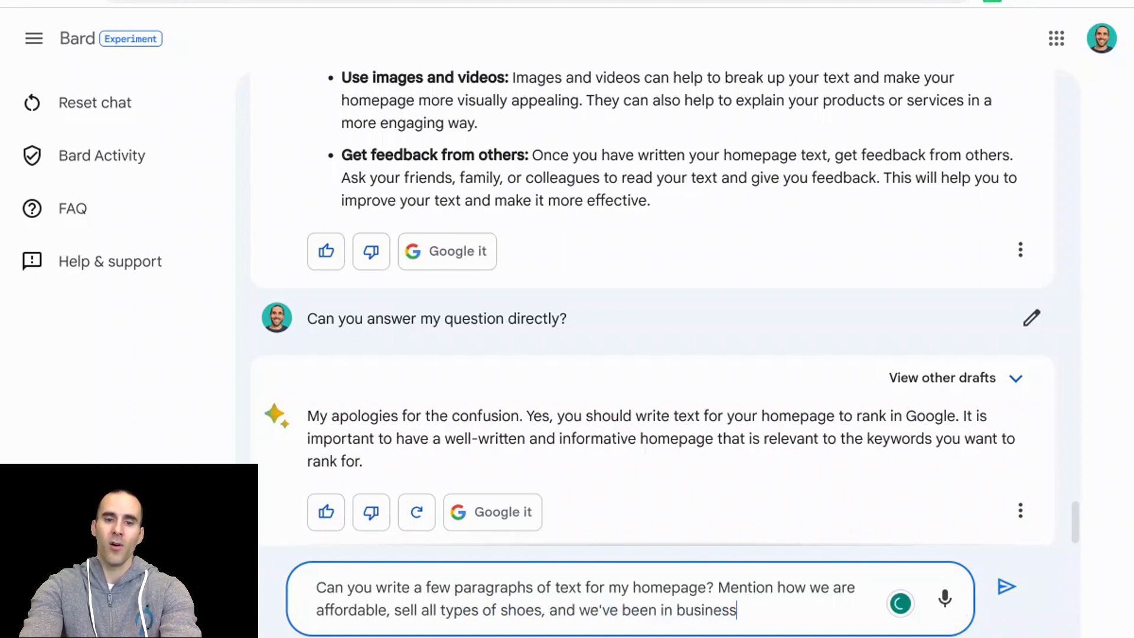
pyautogui.write(' for over 10 years.')
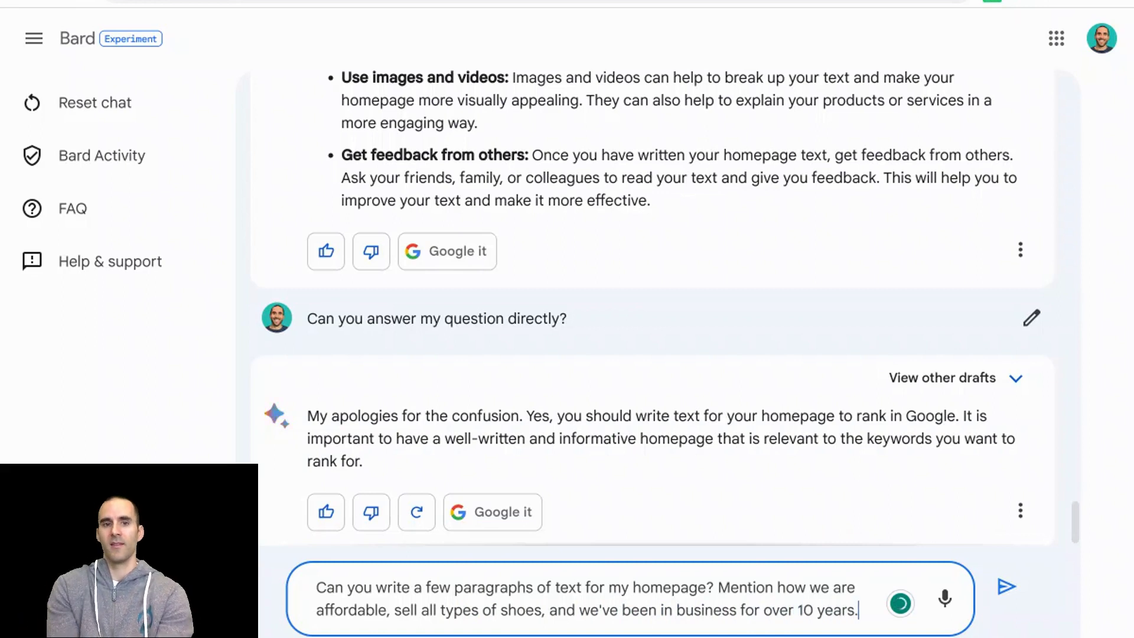
pyautogui.press('Return')
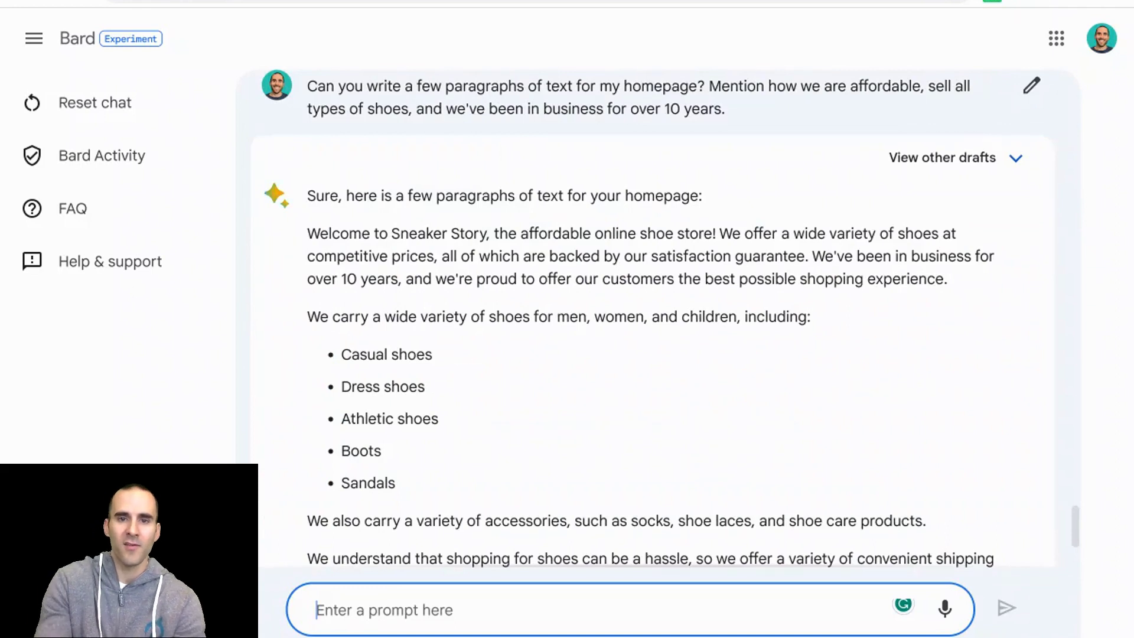
# - Read through the generated homepage text for Sneaker Story, from the welcome paragraph to the closing lines
pyautogui.scroll(-7, 654, 345)
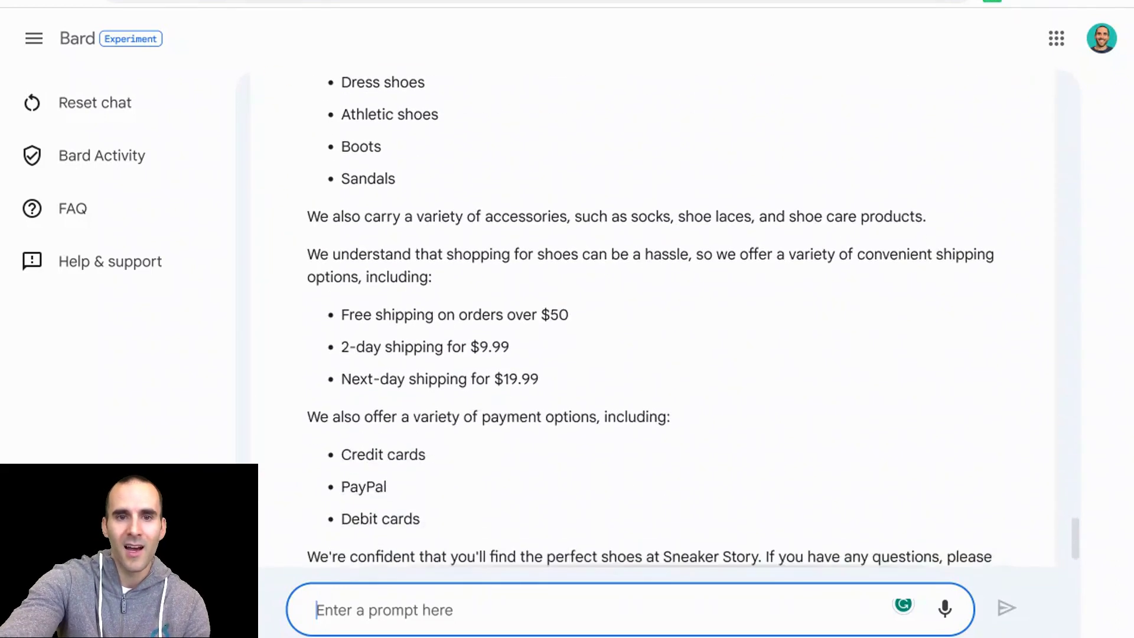
pyautogui.scroll(7, 658, 322)
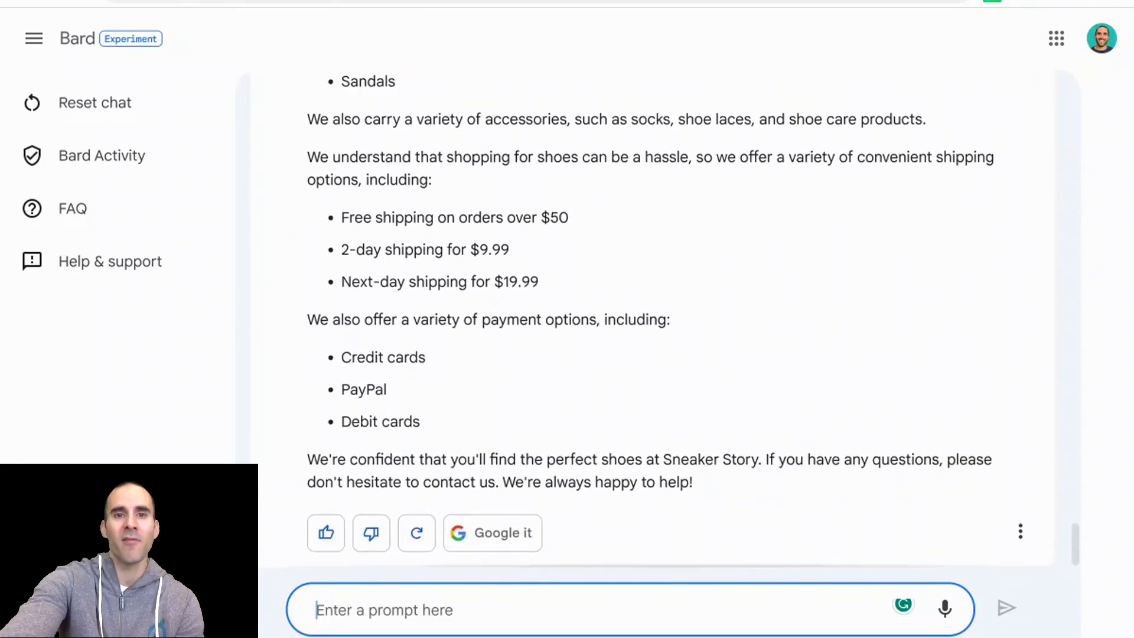
pyautogui.scroll(-2, 653, 311)
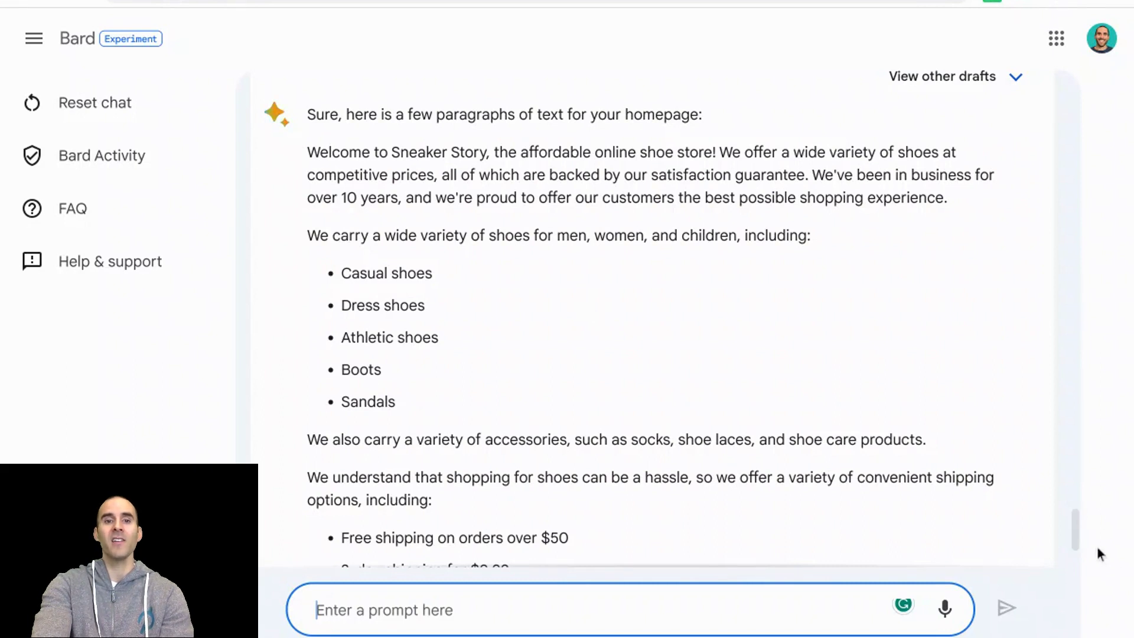
pyautogui.moveTo(1078, 538)
pyautogui.mouseDown()
pyautogui.moveTo(1077, 557)
pyautogui.moveTo(1071, 531)
pyautogui.mouseUp()
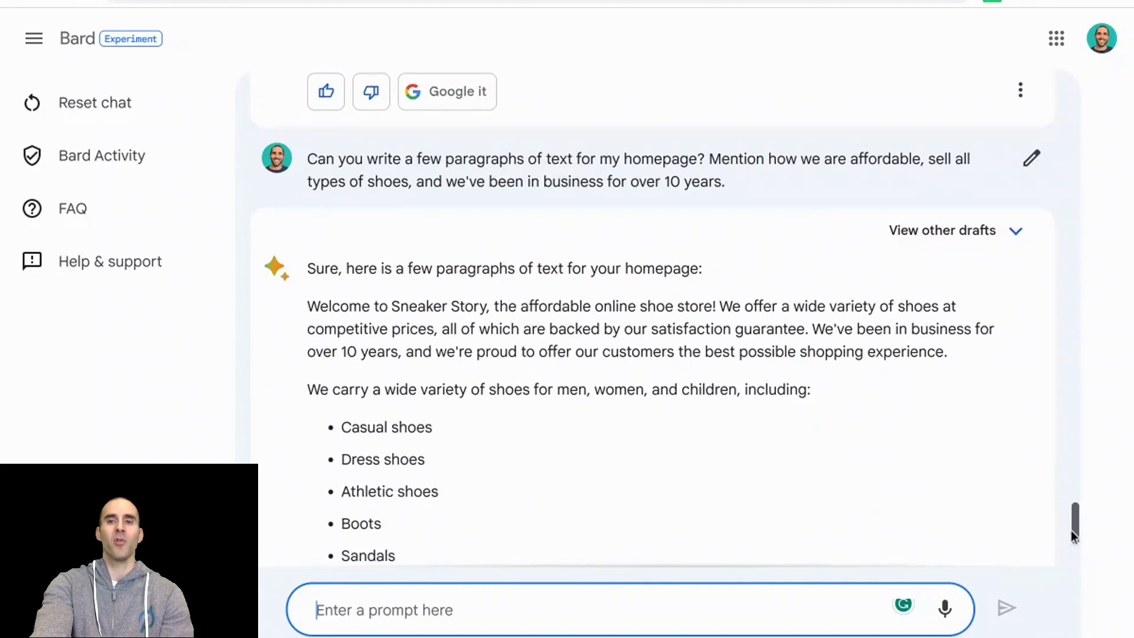
# - Recheck the homepage draft's shoe types, accessories, shipping offers, payment options and closing paragraph against what the prompt requested
pyautogui.scroll(-1, 667, 319)
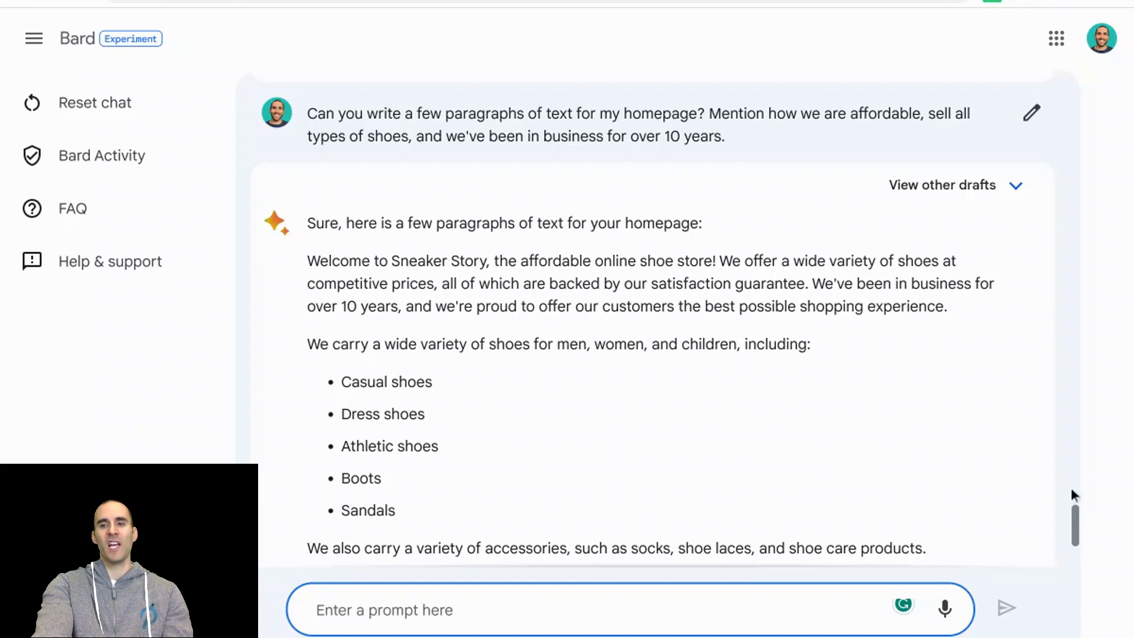
pyautogui.click(1071, 519)
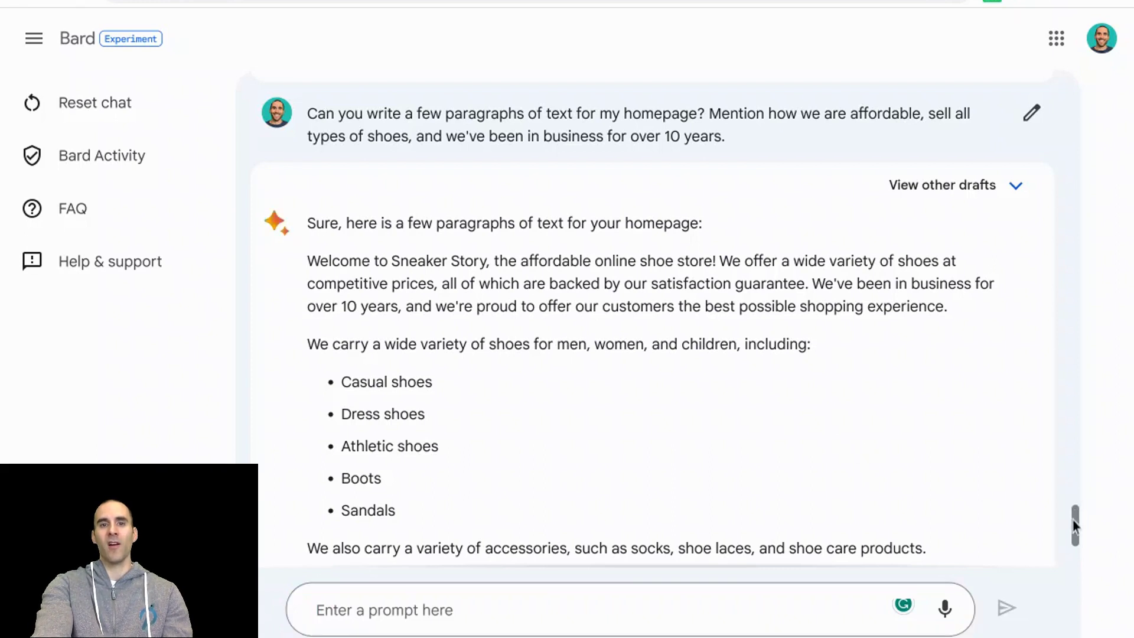
pyautogui.scroll(-4, 1075, 523)
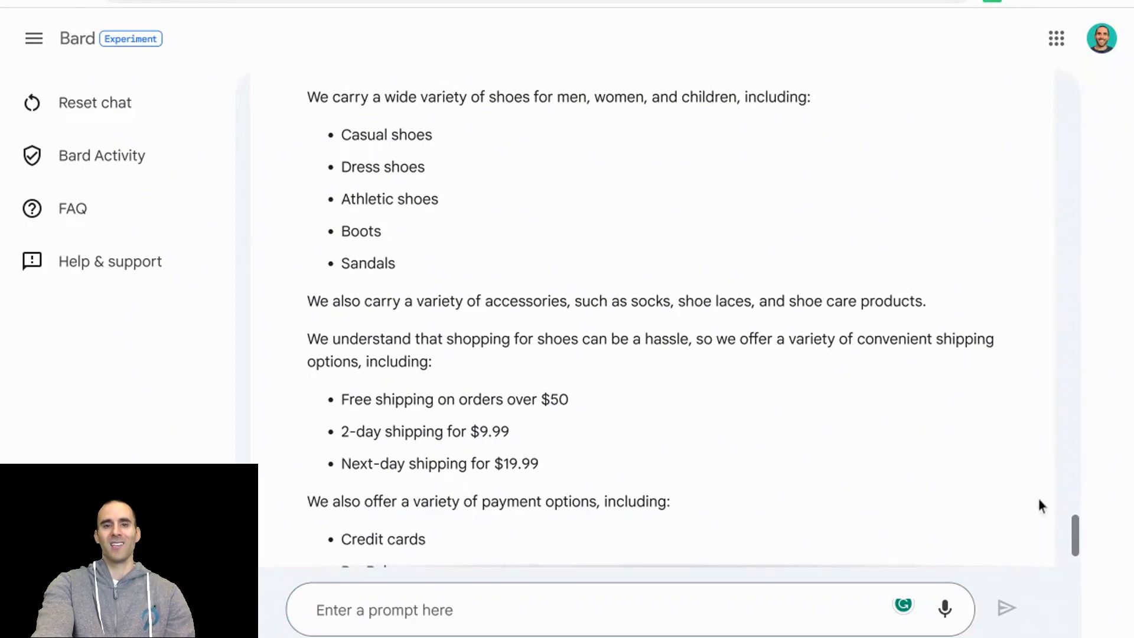
pyautogui.scroll(-2, 1077, 530)
pyautogui.scroll(5, 1071, 523)
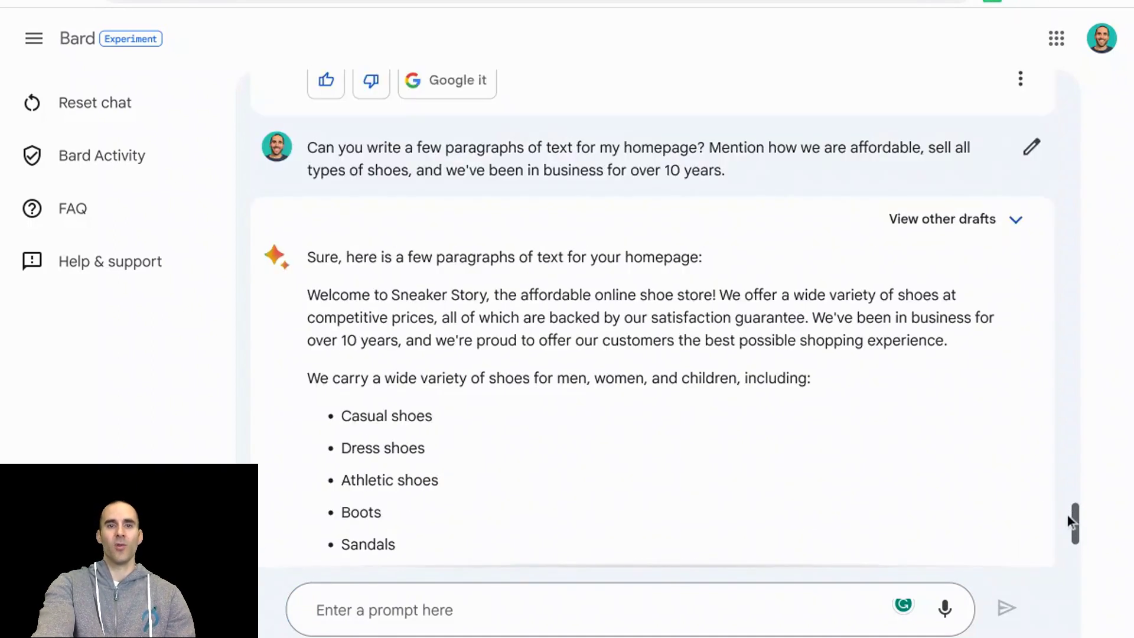
pyautogui.moveTo(1068, 516); pyautogui.dragTo(1068, 520)
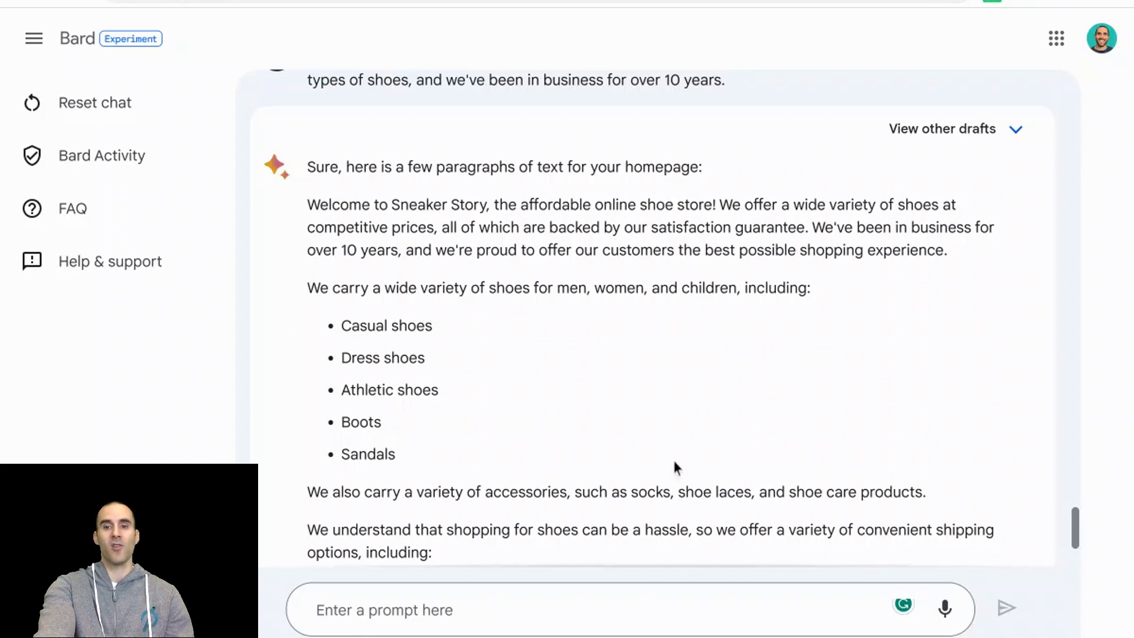
pyautogui.moveTo(1078, 532); pyautogui.dragTo(1076, 542)
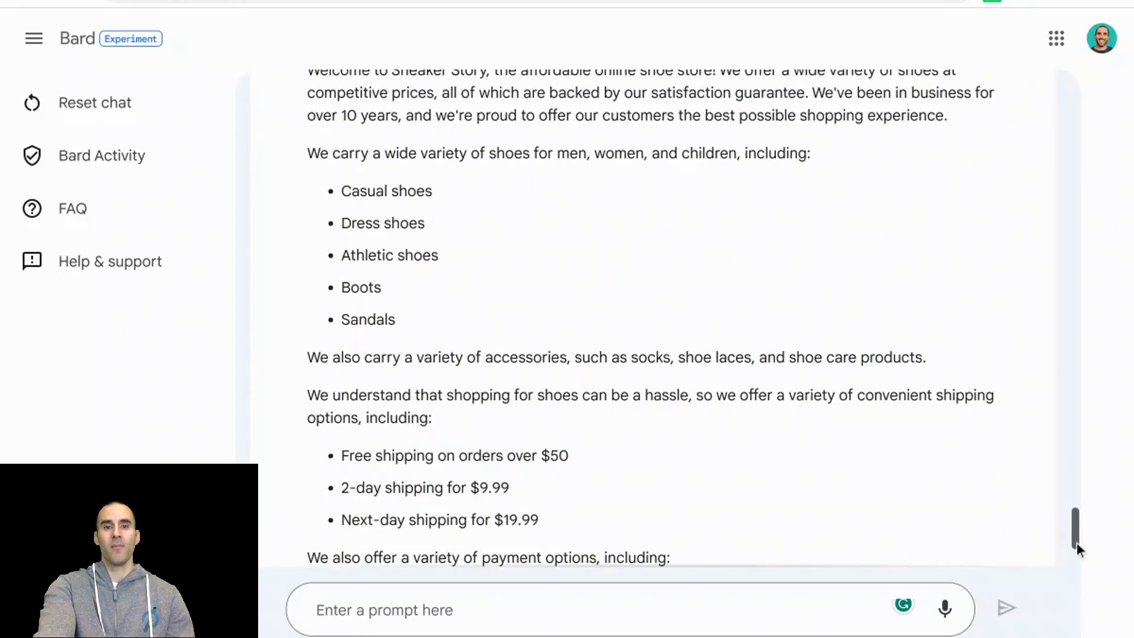
pyautogui.scroll(-5, 1081, 560)
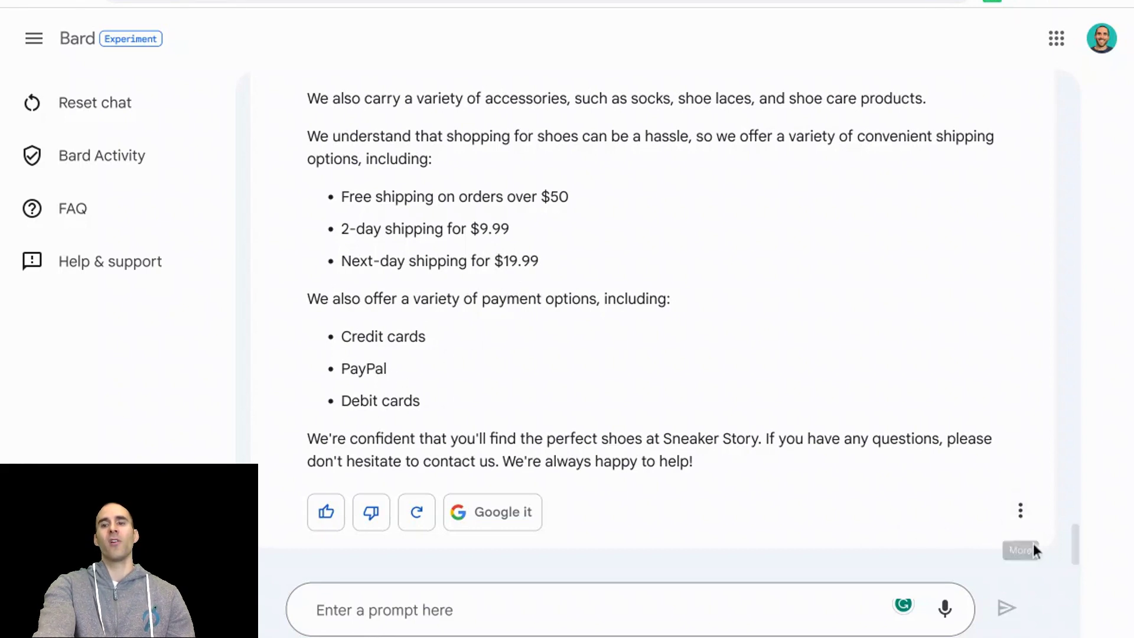
pyautogui.moveTo(1078, 547); pyautogui.dragTo(1077, 533)
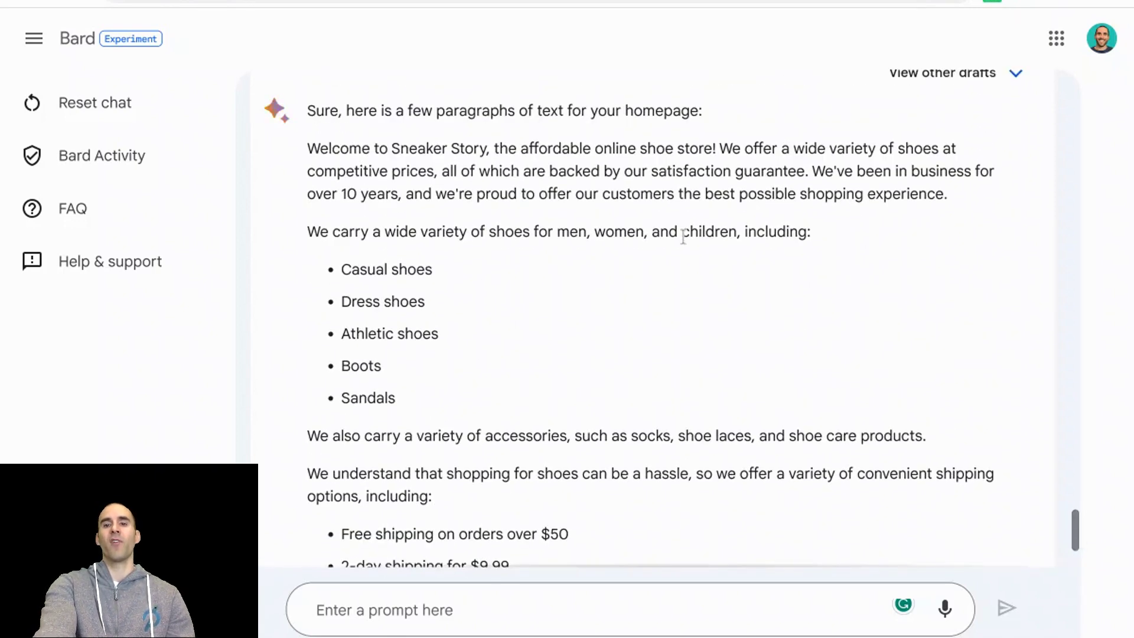
pyautogui.moveTo(1073, 524); pyautogui.dragTo(1075, 539)
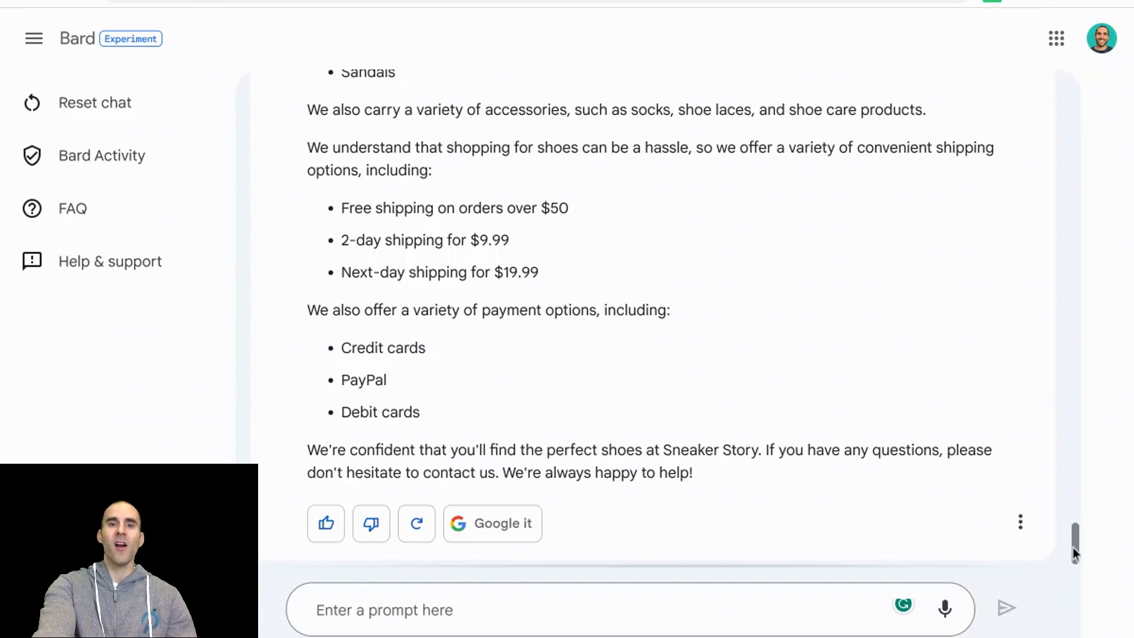
pyautogui.moveTo(1076, 551); pyautogui.dragTo(1075, 554)
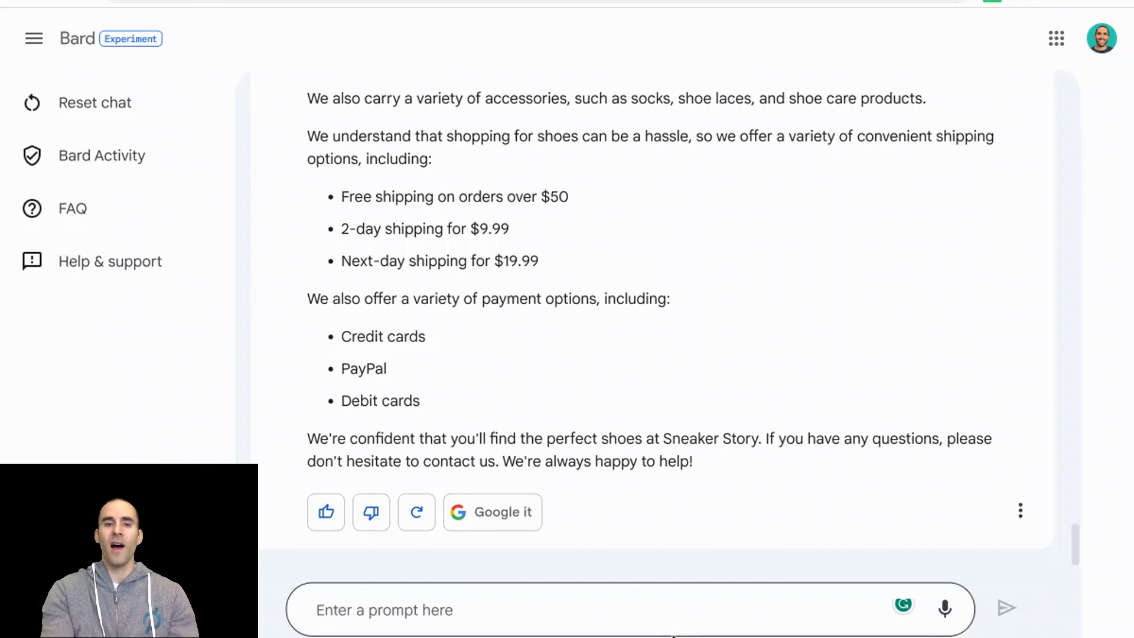
# - Send the prompt "Can you create an <h1> tag for the page?"
pyautogui.click(658, 614)
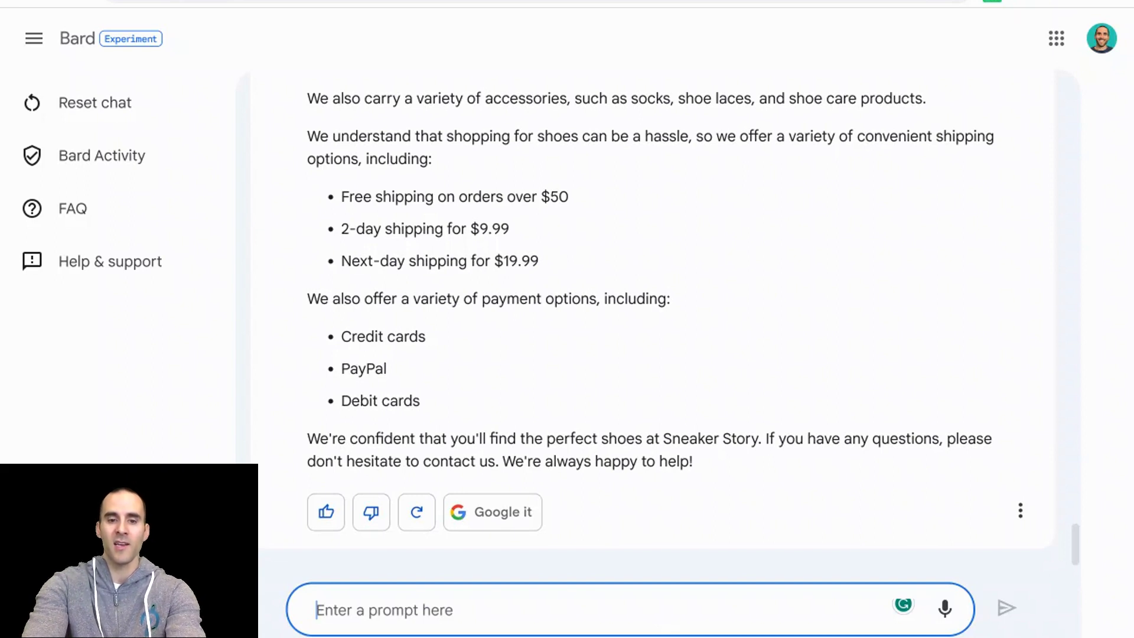
pyautogui.write('Can y')
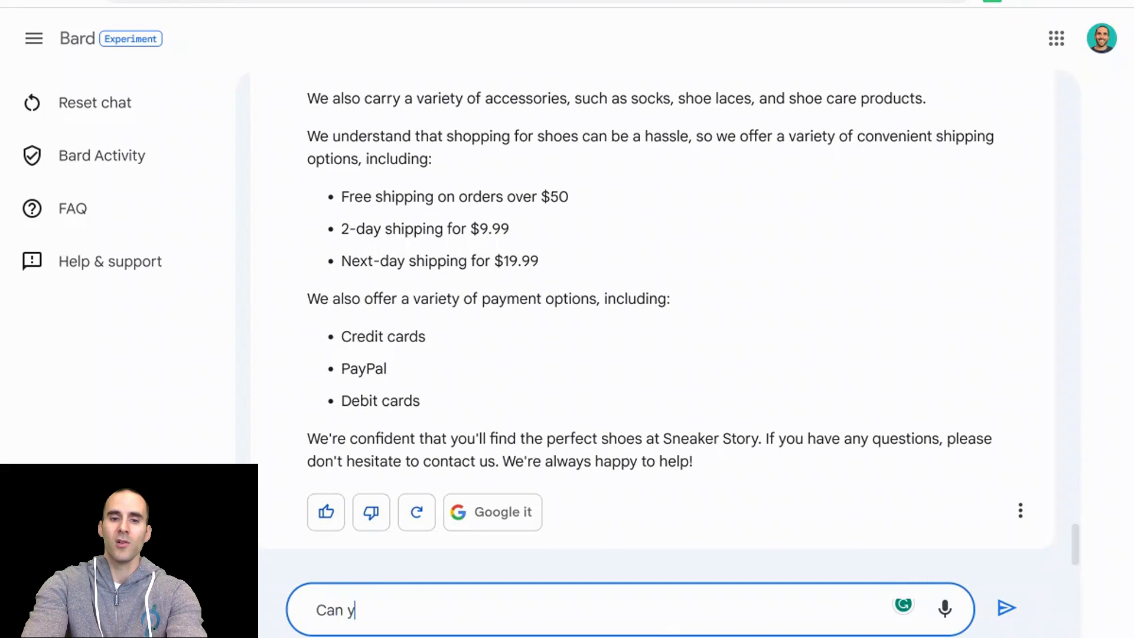
pyautogui.write('ou create an <h1> tag')
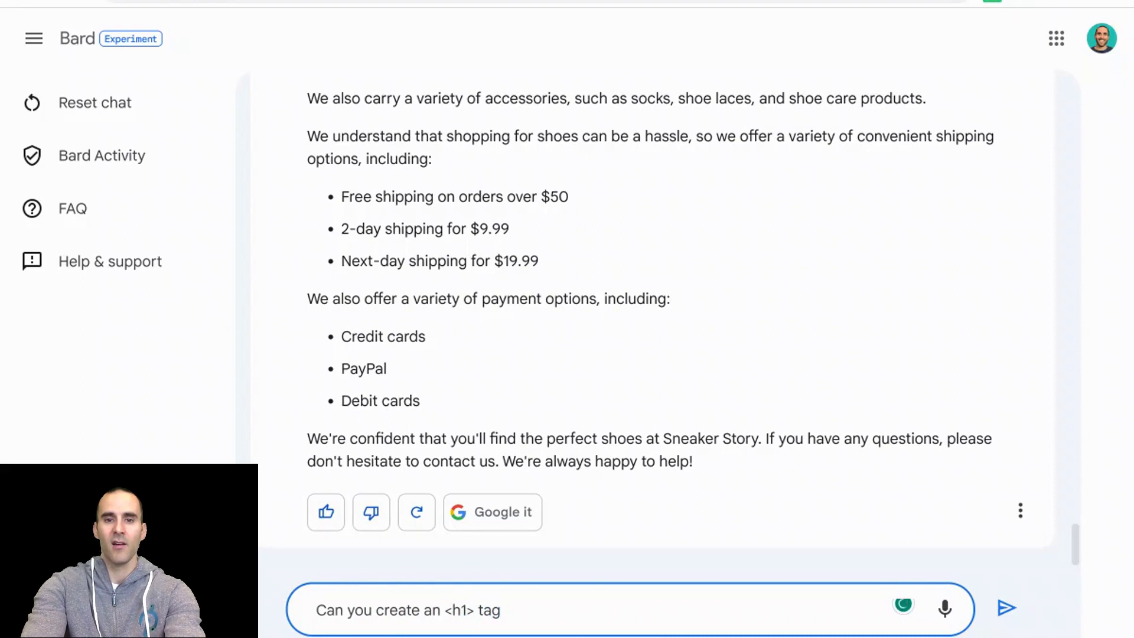
pyautogui.write(' for the page?')
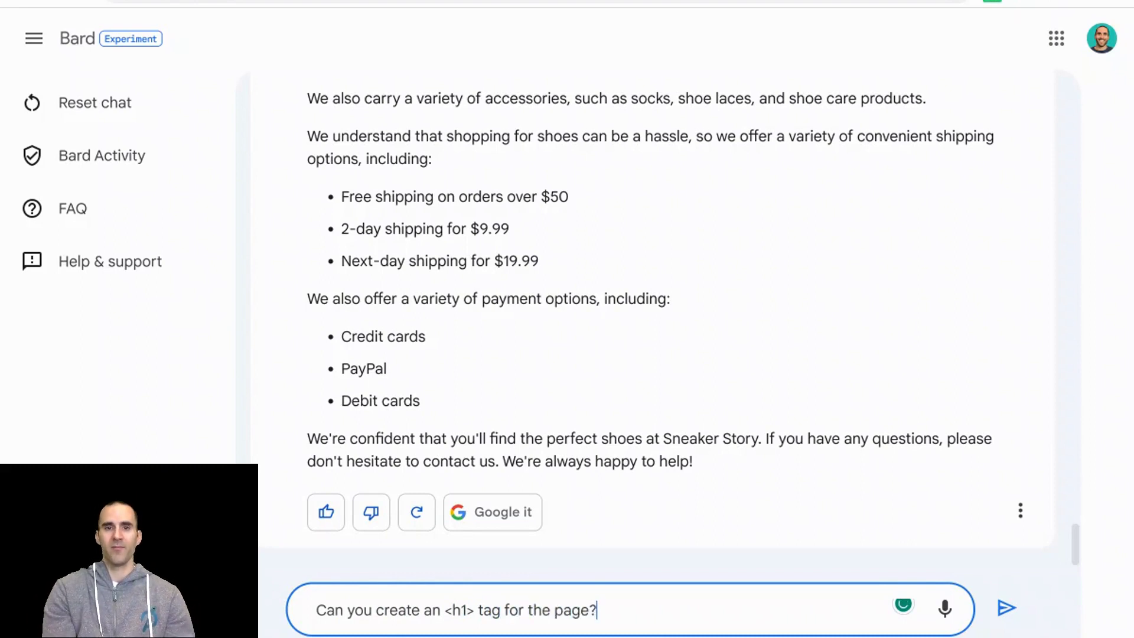
pyautogui.press('Return')
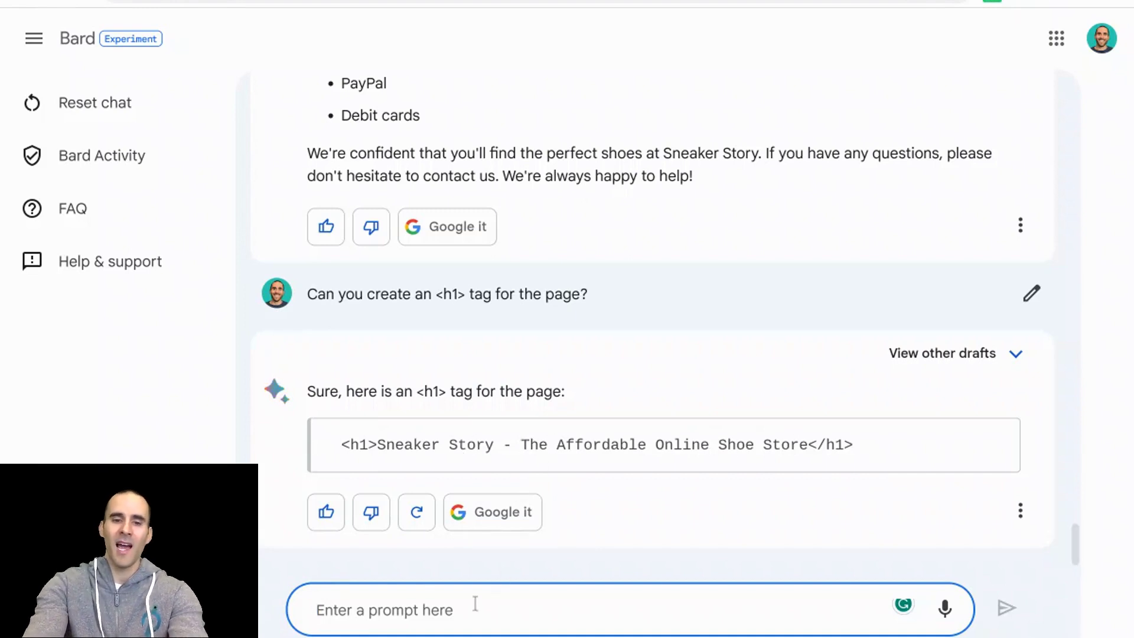
# - Send the follow-up question "Do you think that is a good <h1> tag?"
pyautogui.write('Do y')
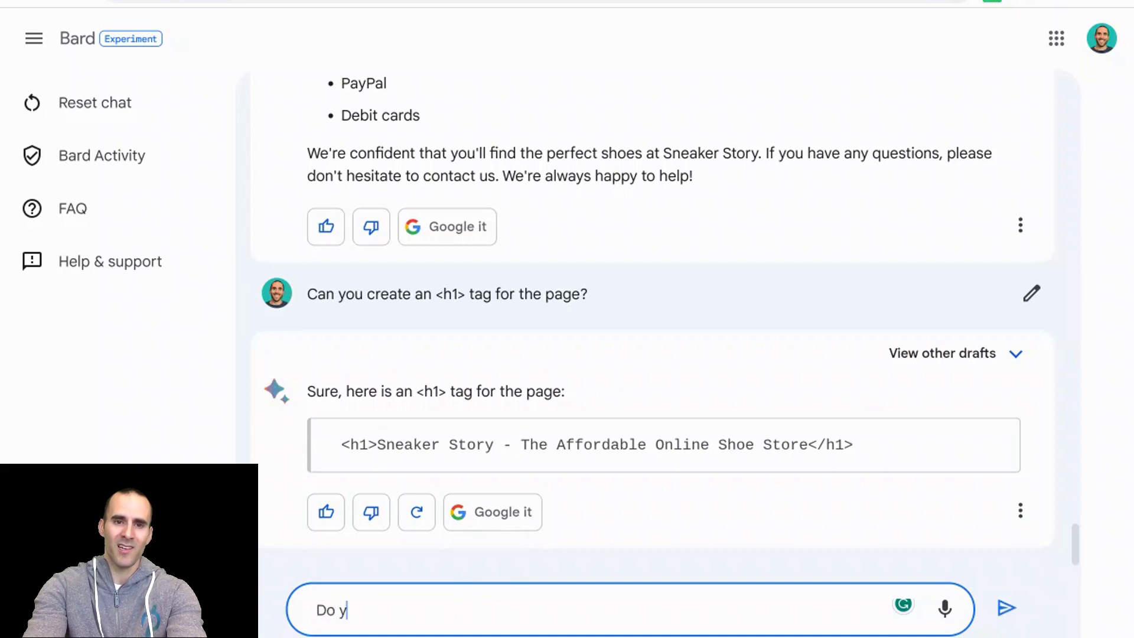
pyautogui.write('ou think that ')
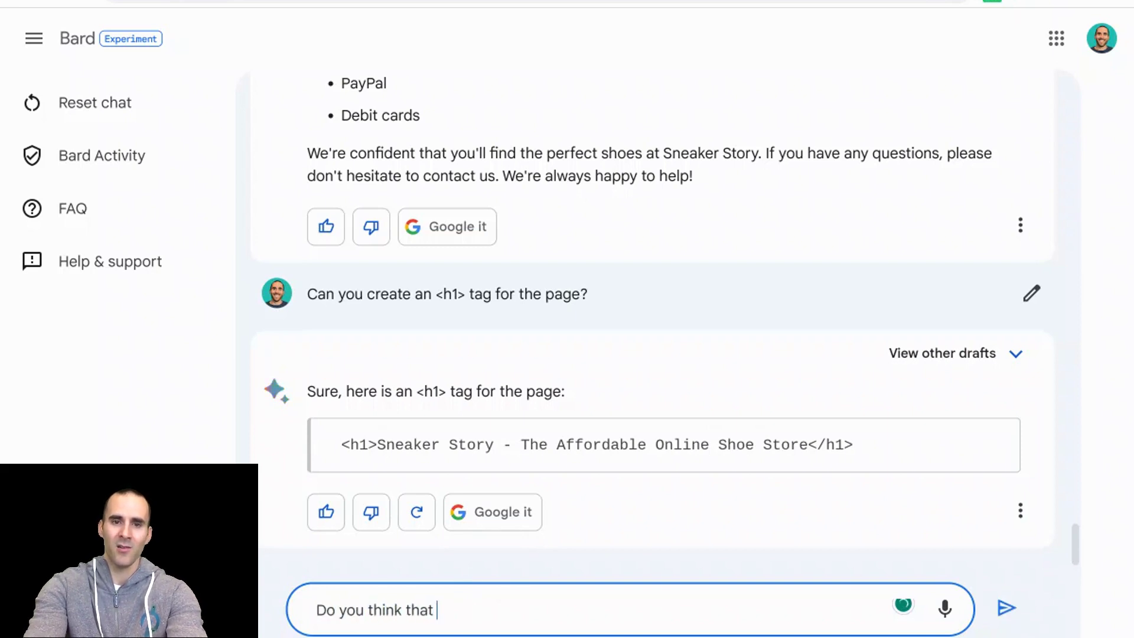
pyautogui.write('is a good <')
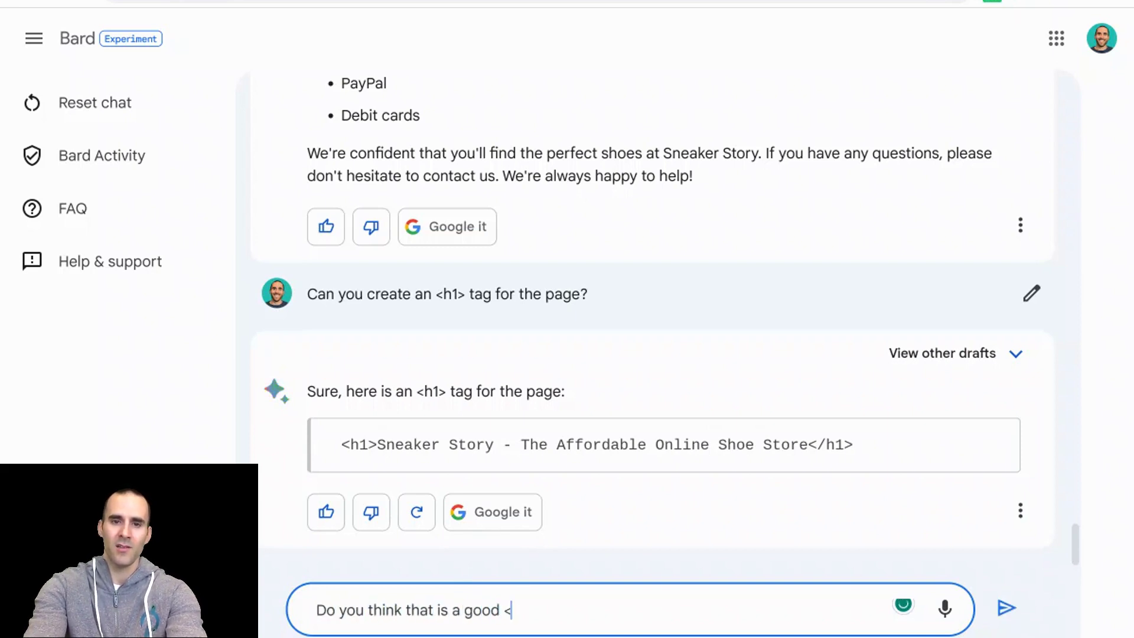
pyautogui.write('h1> tag?')
pyautogui.press('Return')
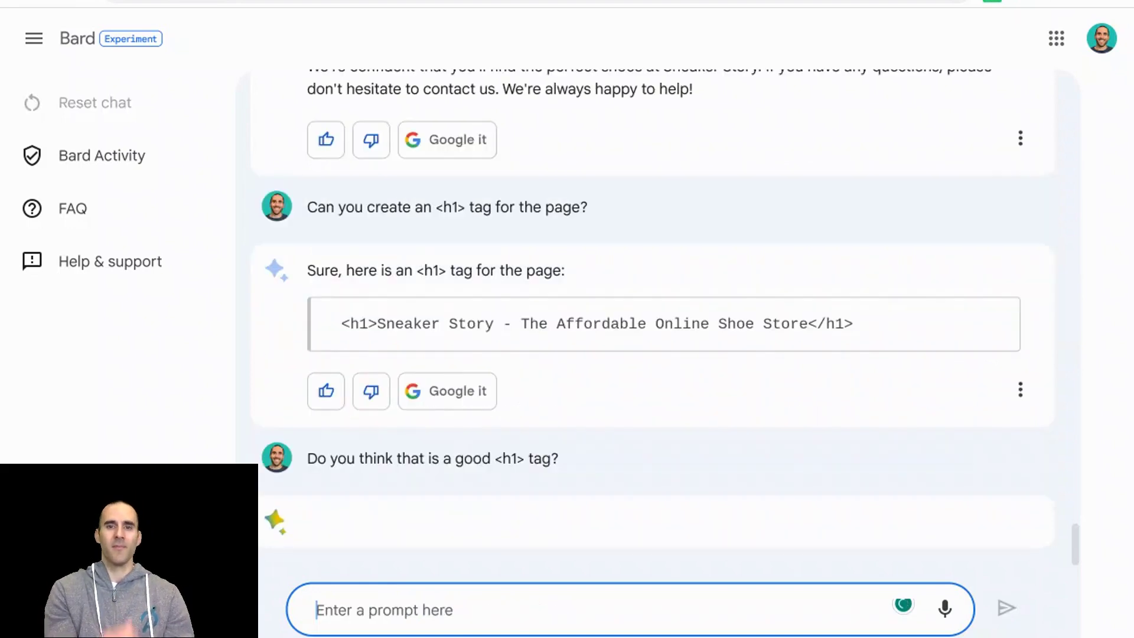
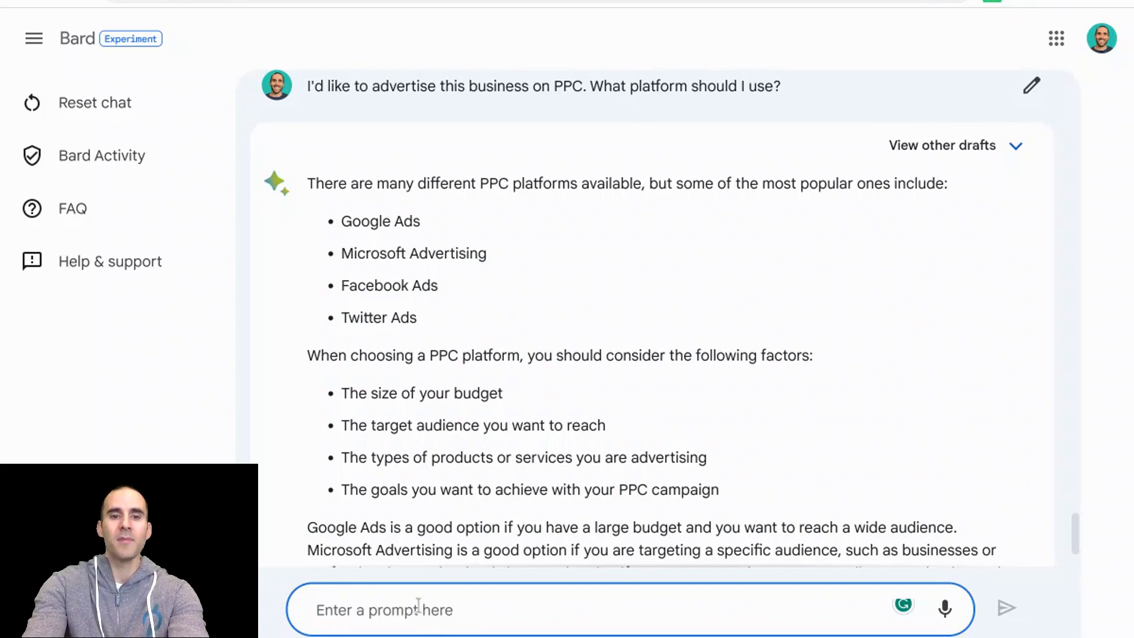
# - Send the prompt "I'm going to advertise on Google Ads, what should a starting budget be?"
pyautogui.write("I'm going to a")
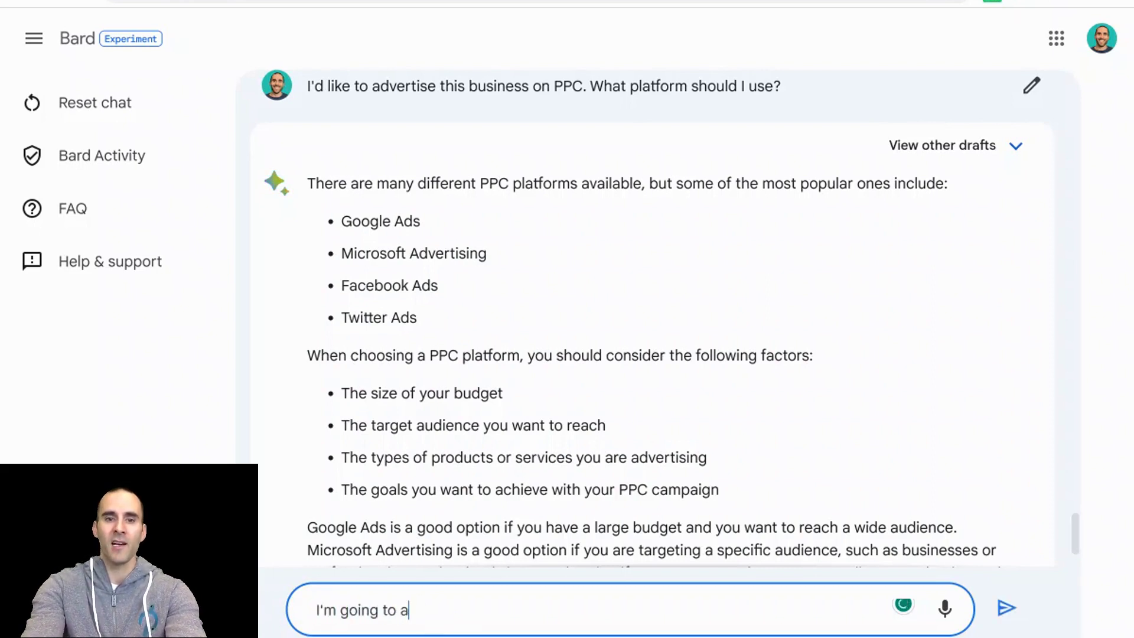
pyautogui.write('dvertise on Google A')
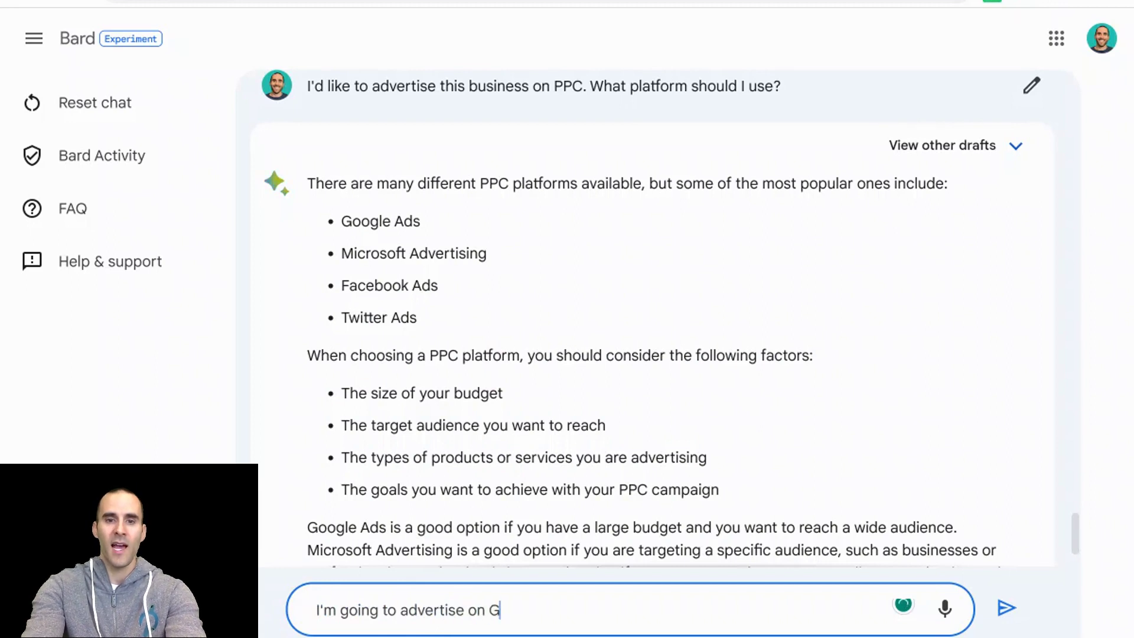
pyautogui.write('wh')
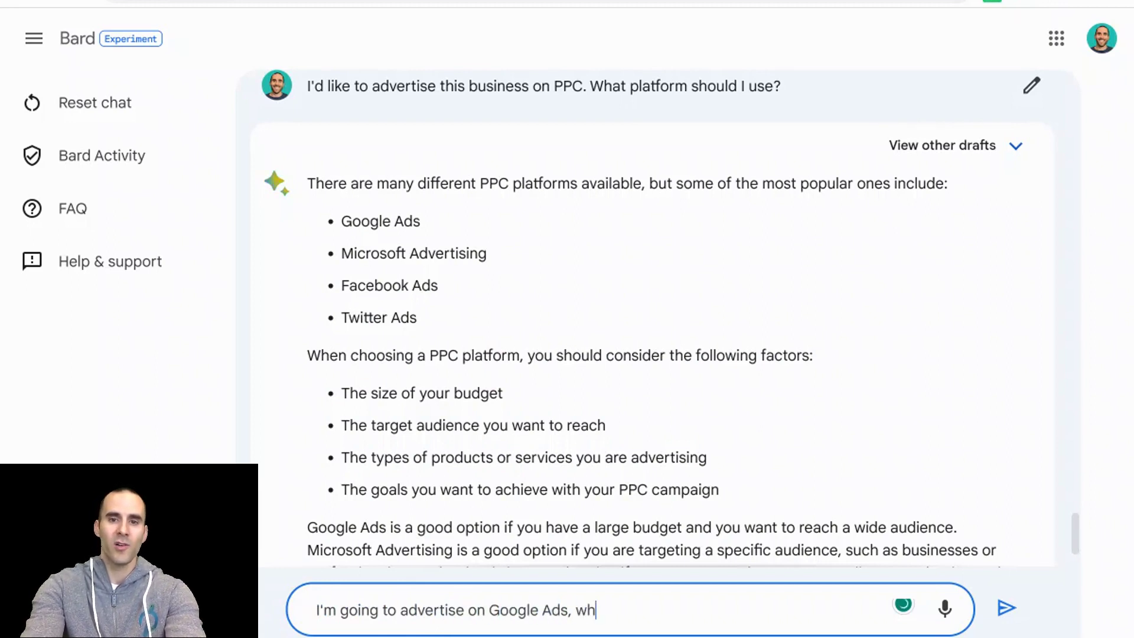
pyautogui.write('at should a star')
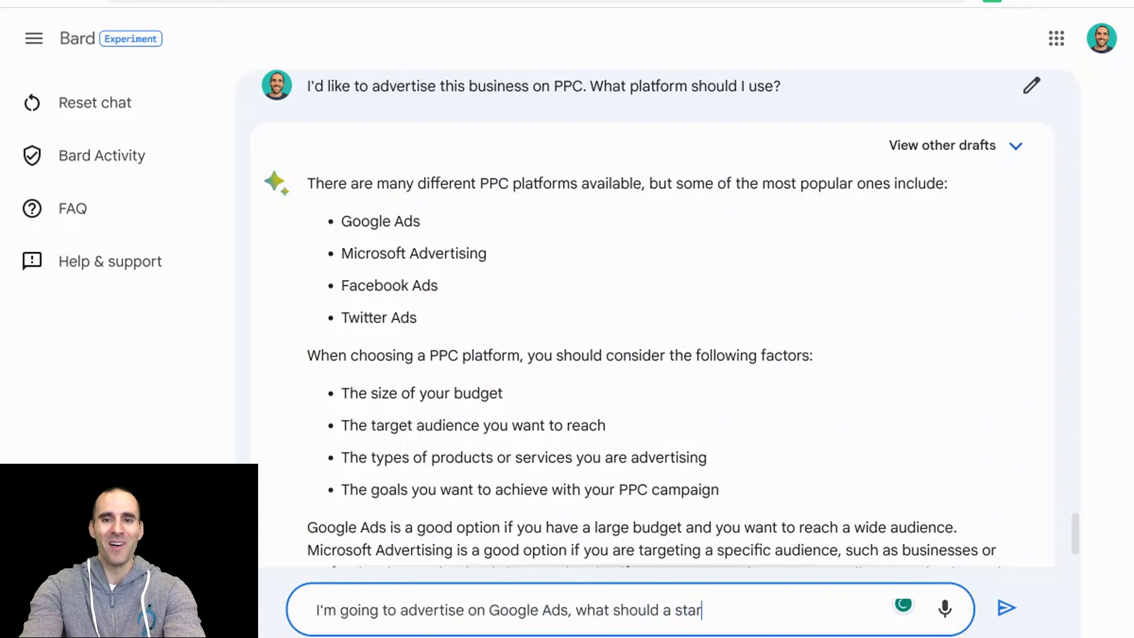
pyautogui.write('ting budget be?')
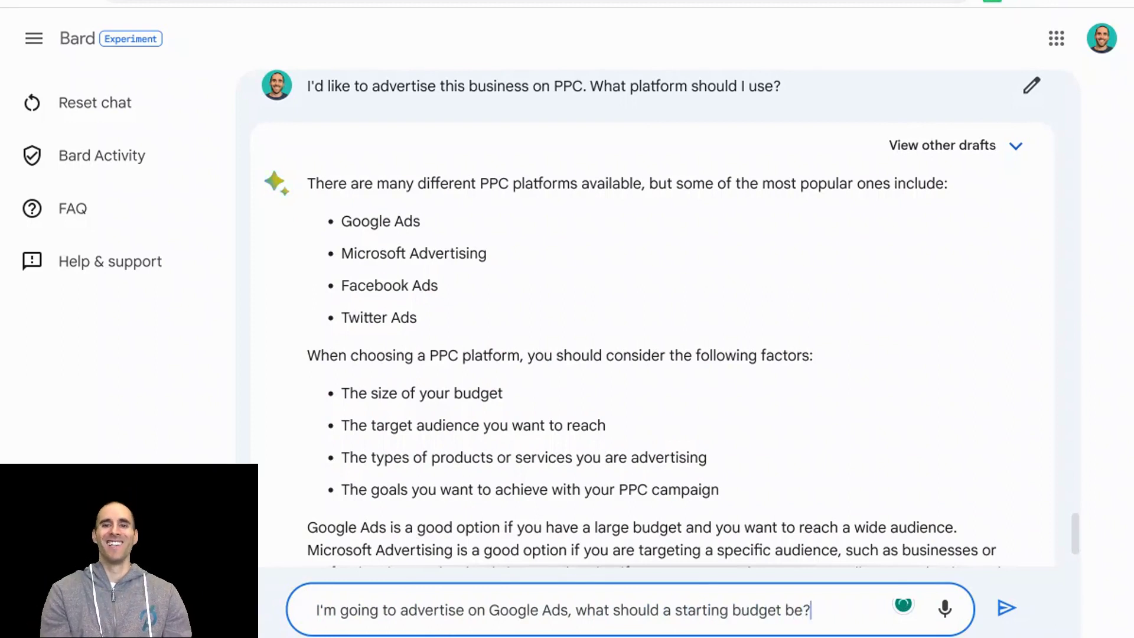
pyautogui.press('Return')
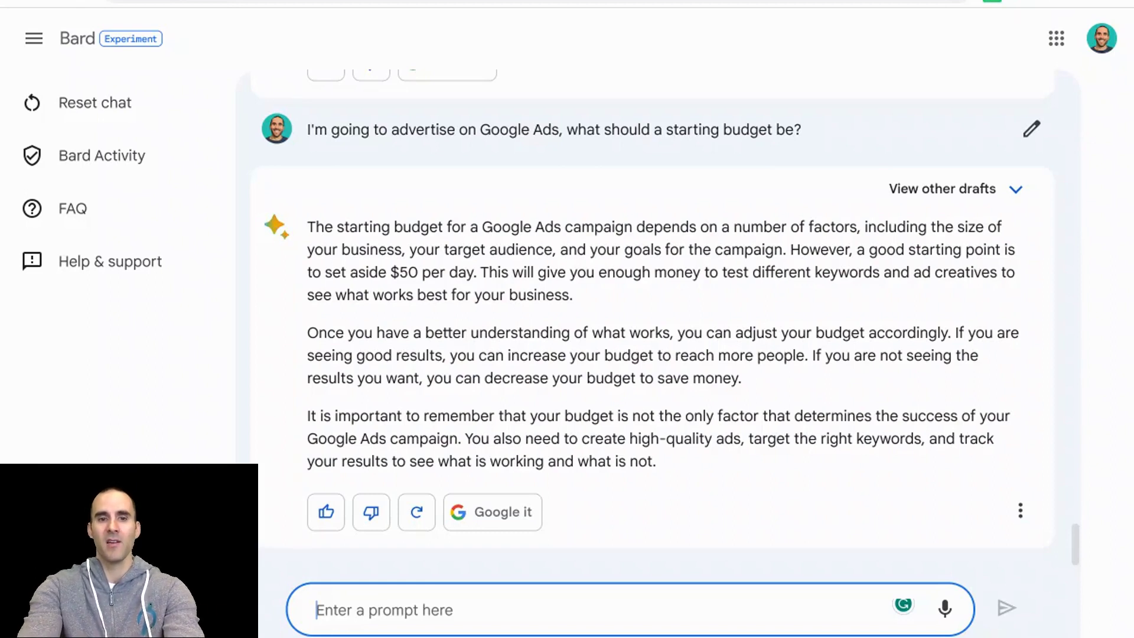
# - Send the question "Should I do a Performance Max campaign inside of Google Ads?"
pyautogui.write('Should ')
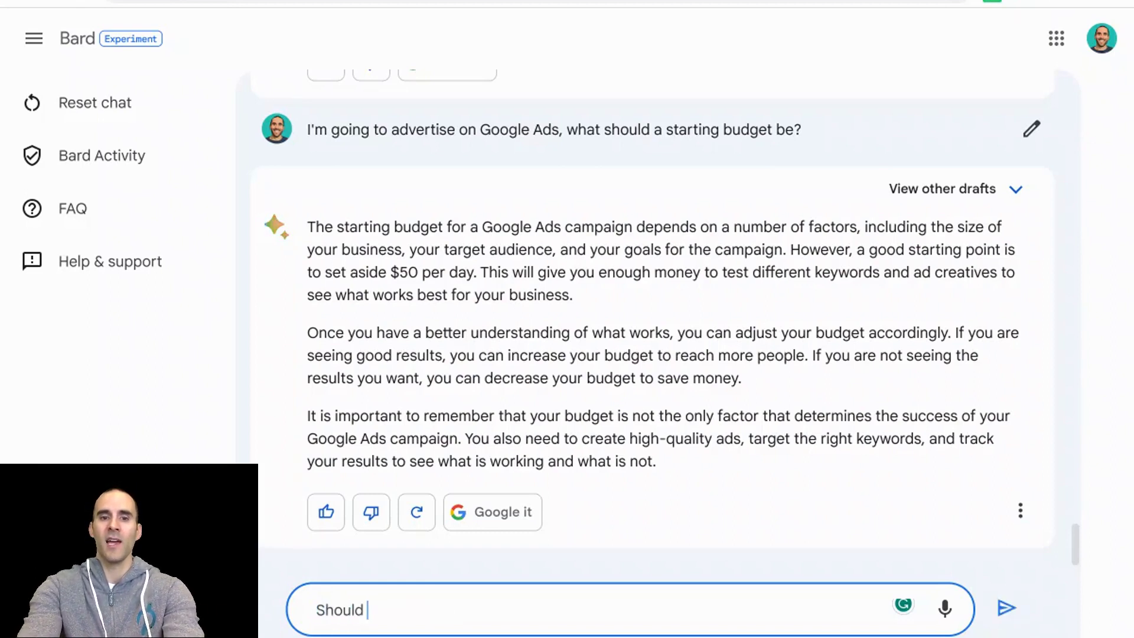
pyautogui.write('I do a Perfo')
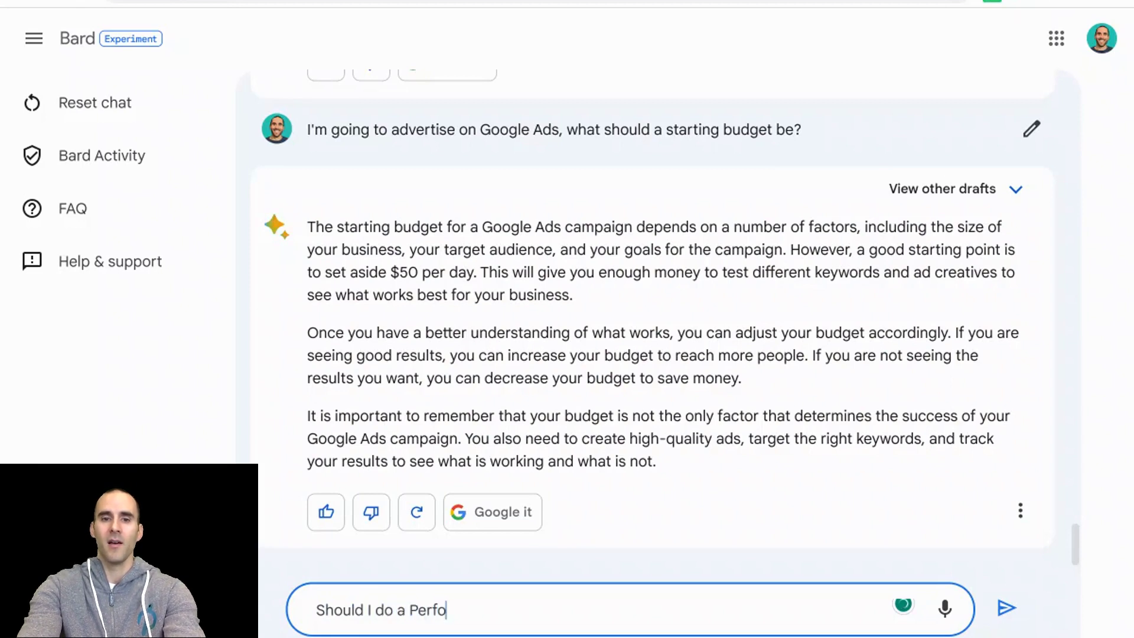
pyautogui.write('rmance Max c')
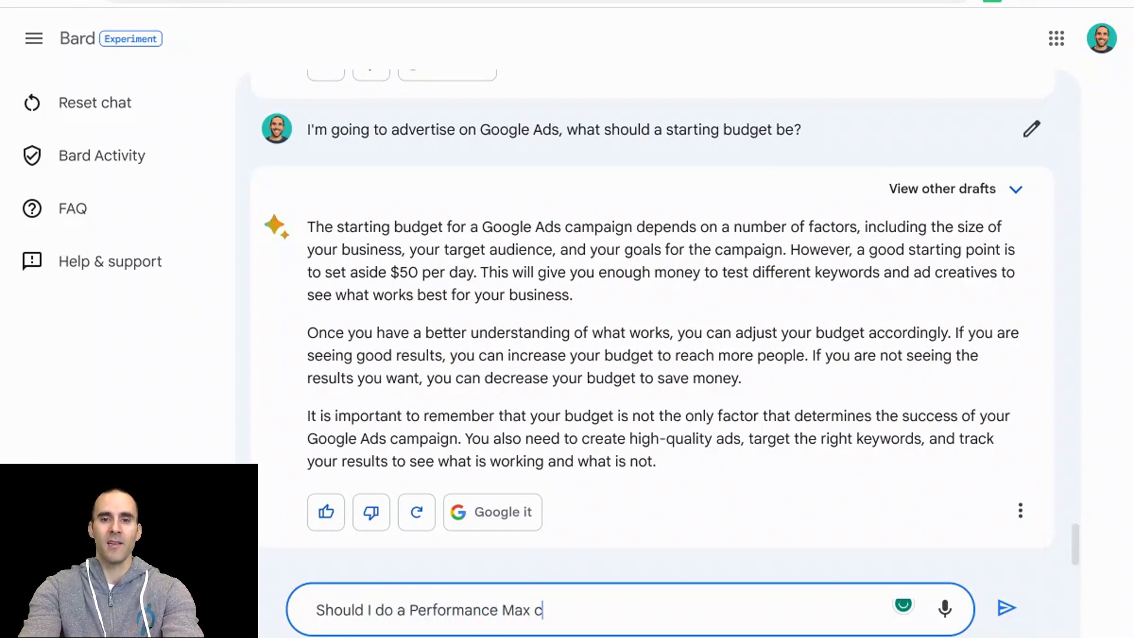
pyautogui.write('ampaign inside ')
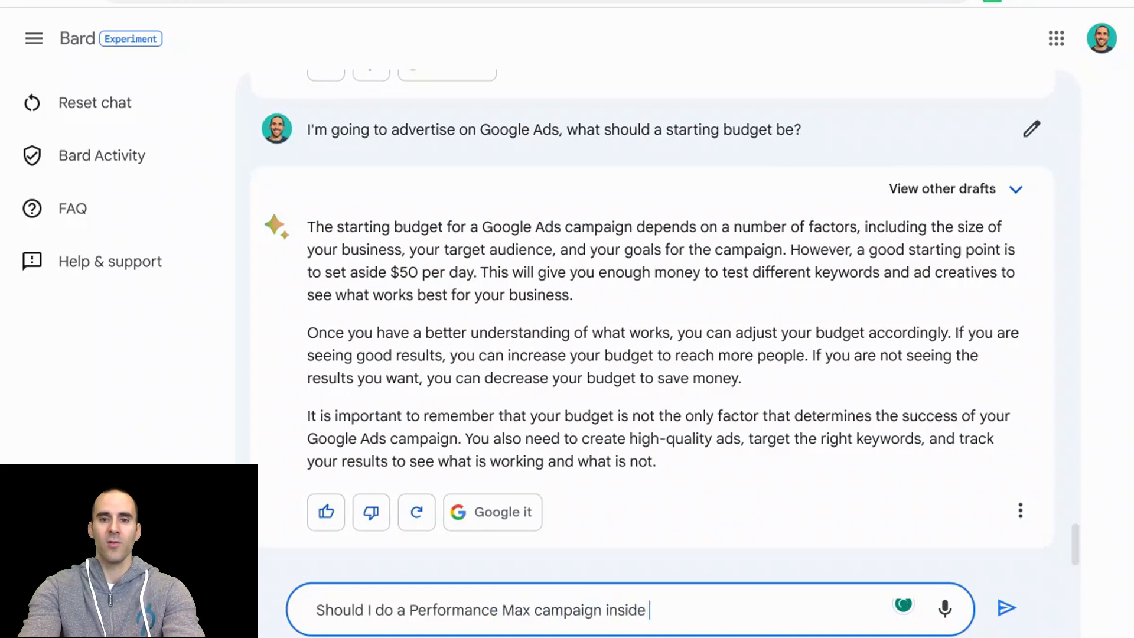
pyautogui.write('of Google Ads?')
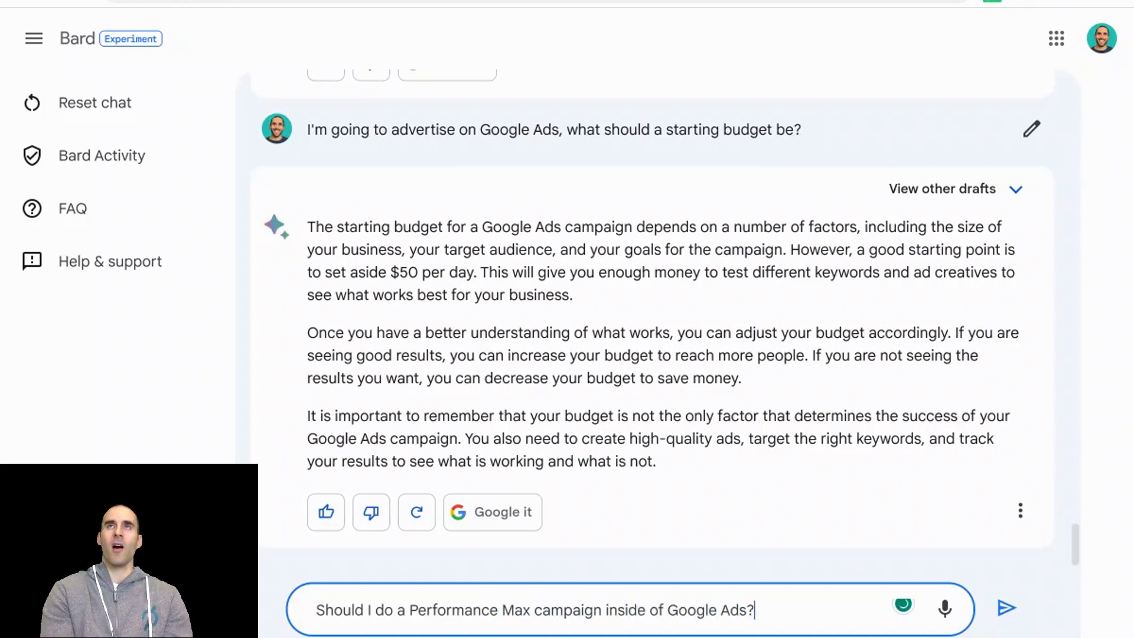
pyautogui.press('Return')
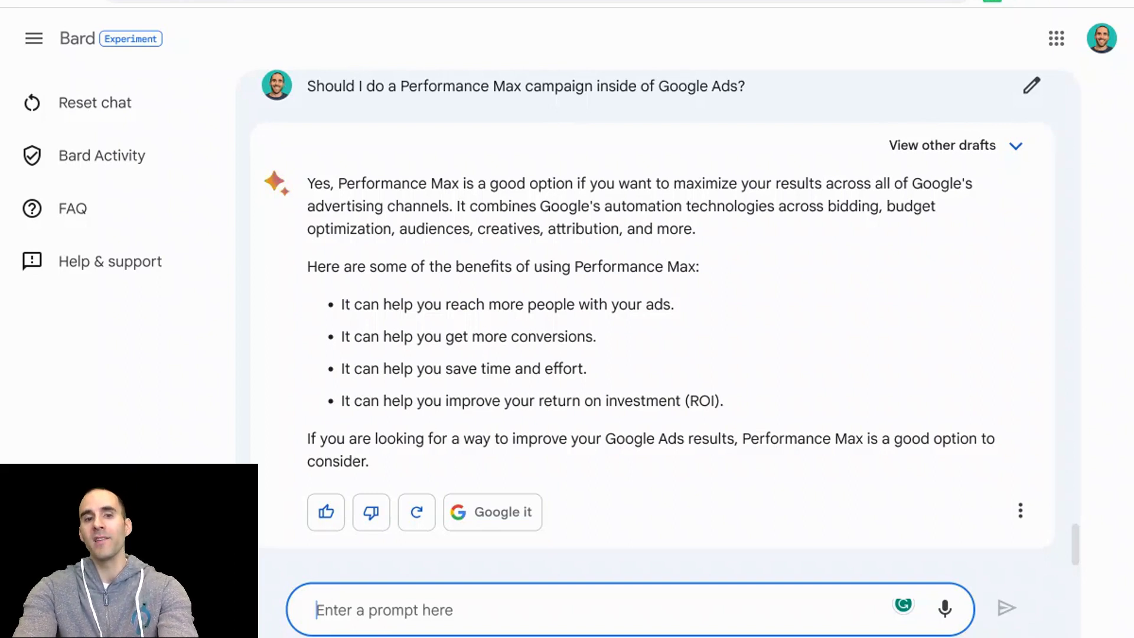
# - Send the question "What type of assets should I use for my Pmax campaign?"
pyautogui.write('What type of assets s')
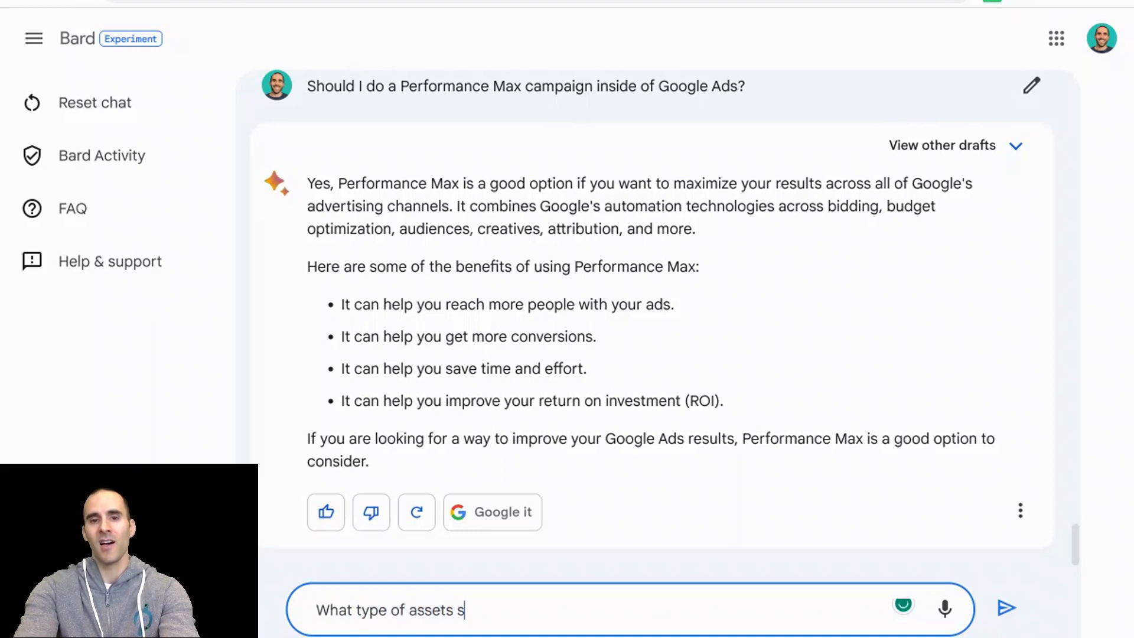
pyautogui.write('hould I use for my Pmax')
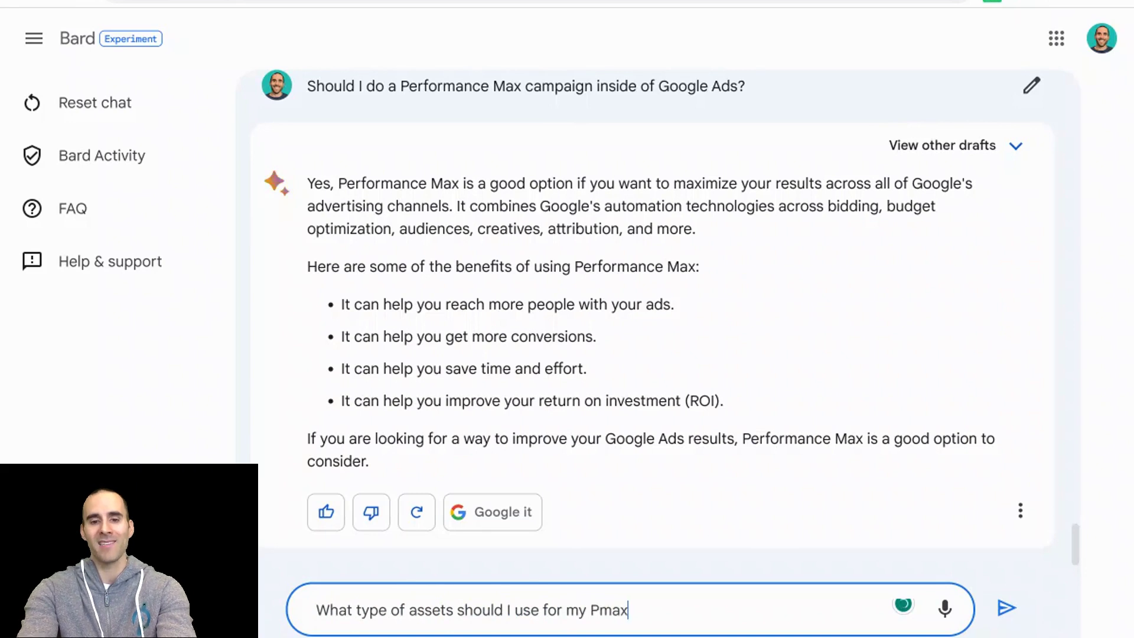
pyautogui.write(' campaig')
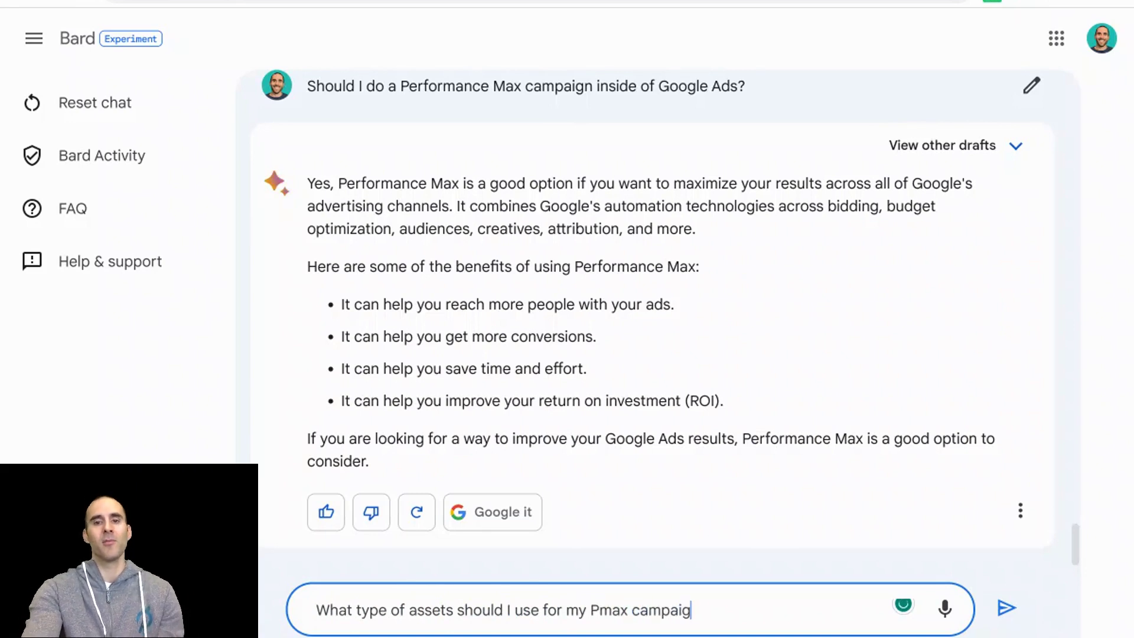
pyautogui.write('n?')
pyautogui.press('Return')
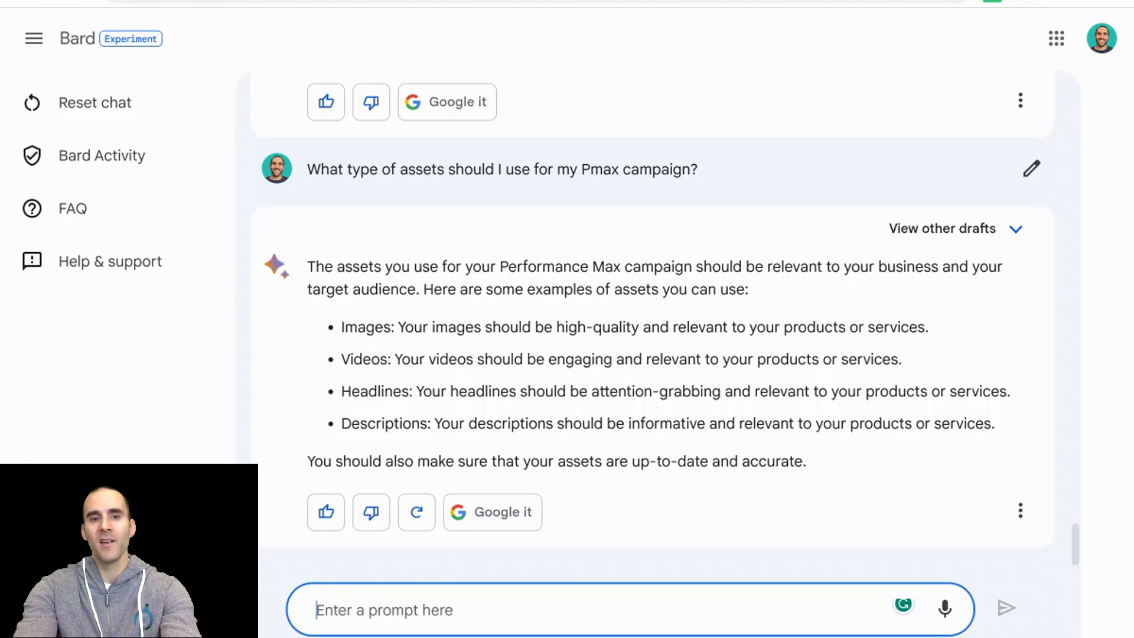
# - Send the question "What type of images should I use for the target market of Sneaker Story?"
pyautogui.write('What type of images should I use for the target market of Sneaker Story?')
pyautogui.press('Return')
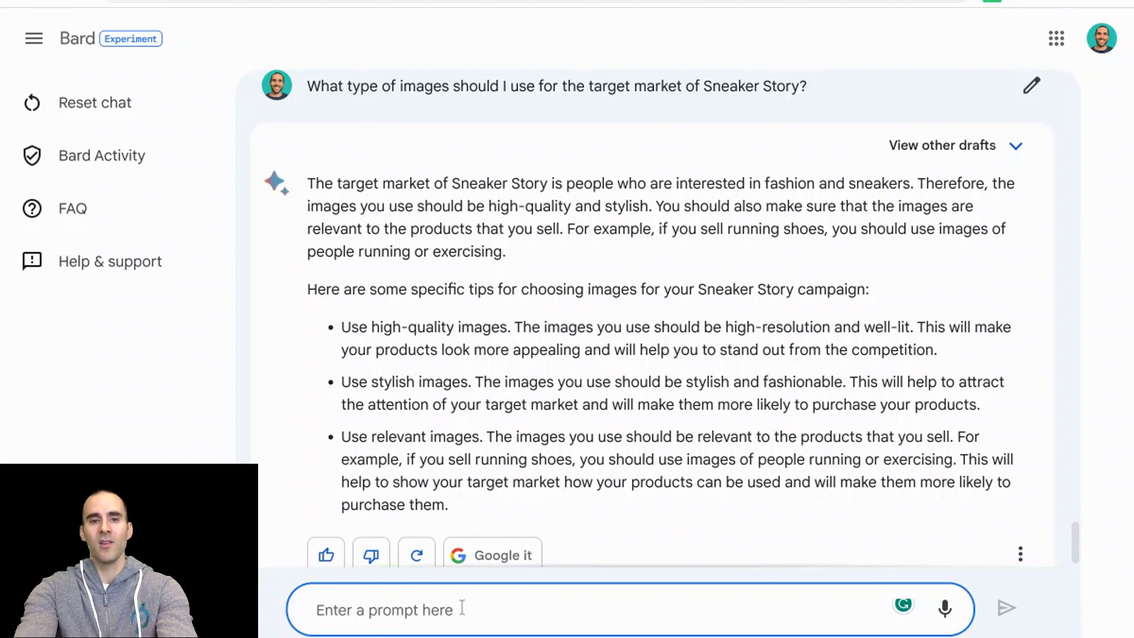
# - Send the prompt "Can you create a headline and description for this Pmax campaign?" and highlight the description text in the answer
pyautogui.write('Can you create a headline and description for this Pmax campaign?')
pyautogui.press('Return')
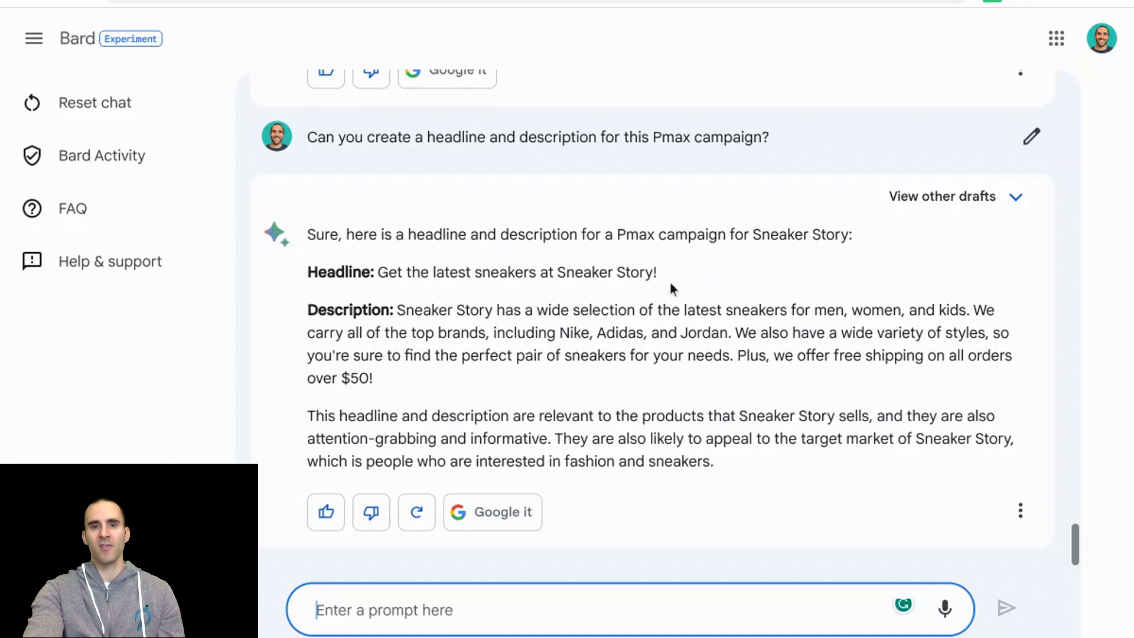
pyautogui.moveTo(431, 375); pyautogui.dragTo(399, 310)
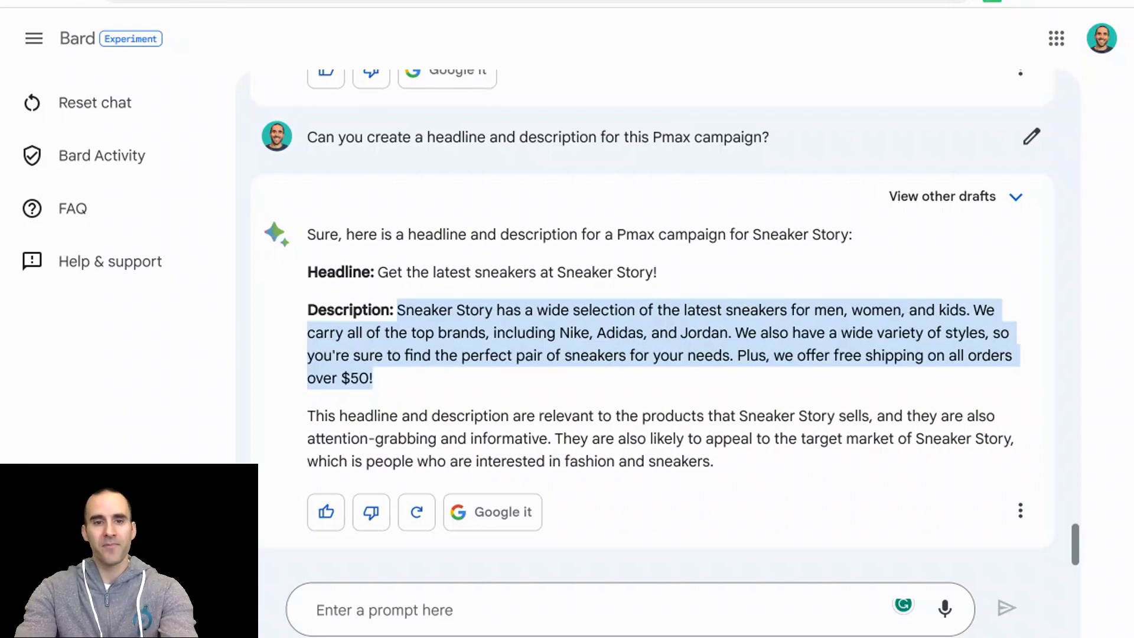
# - Send the question "Should I invest in campaigns like YouTube?"
pyautogui.click(384, 609)
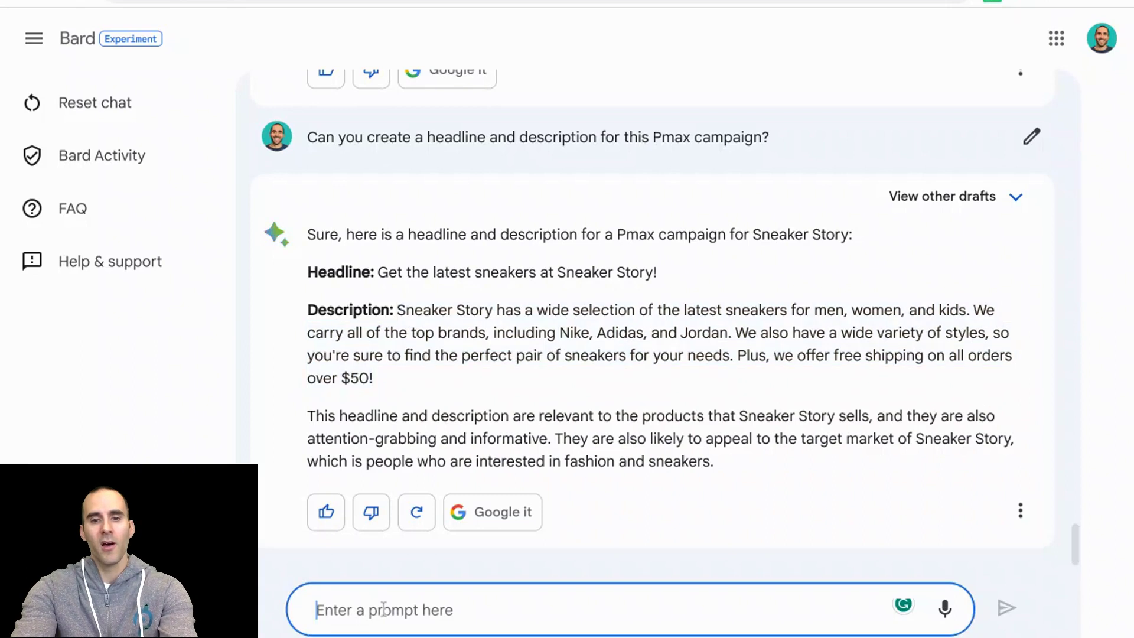
pyautogui.write('Shou')
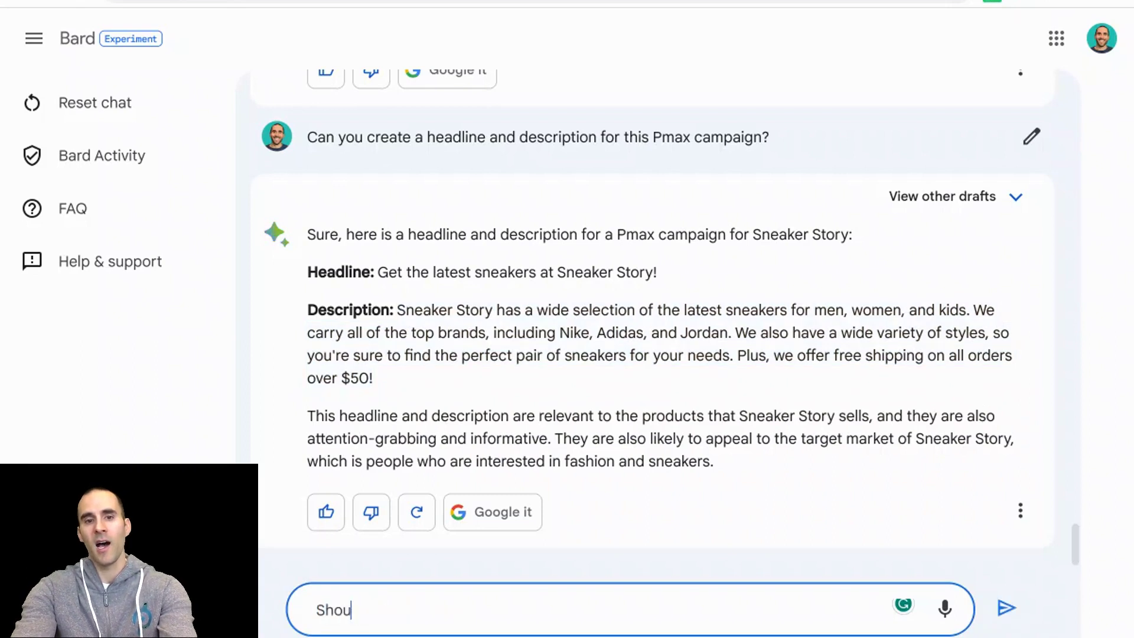
pyautogui.write('ld i I i')
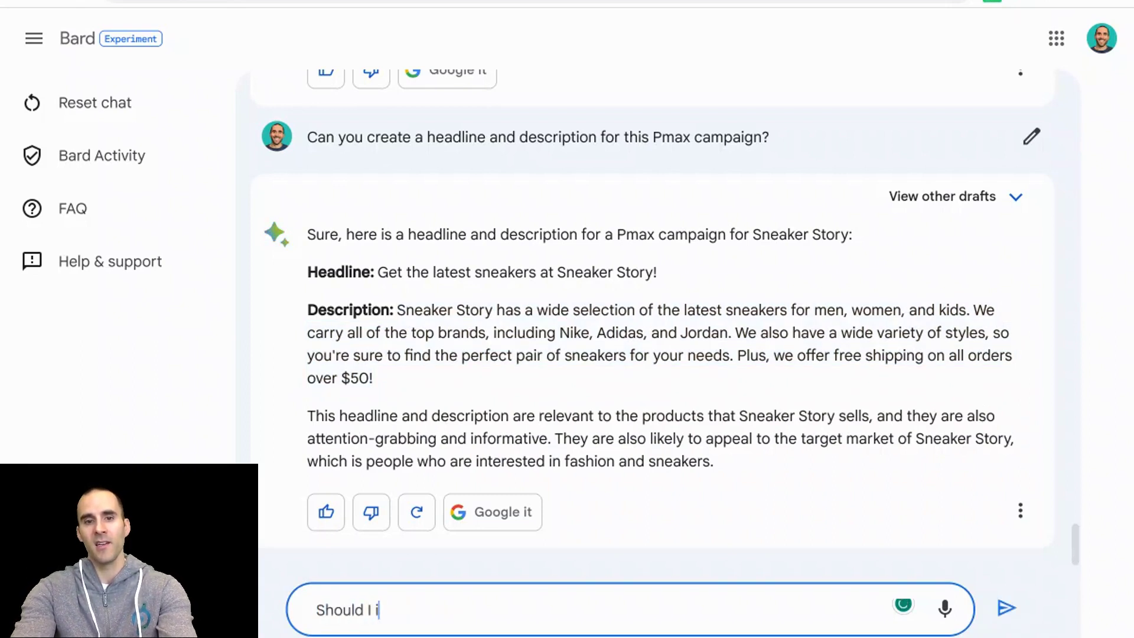
pyautogui.write('nvest in campaig')
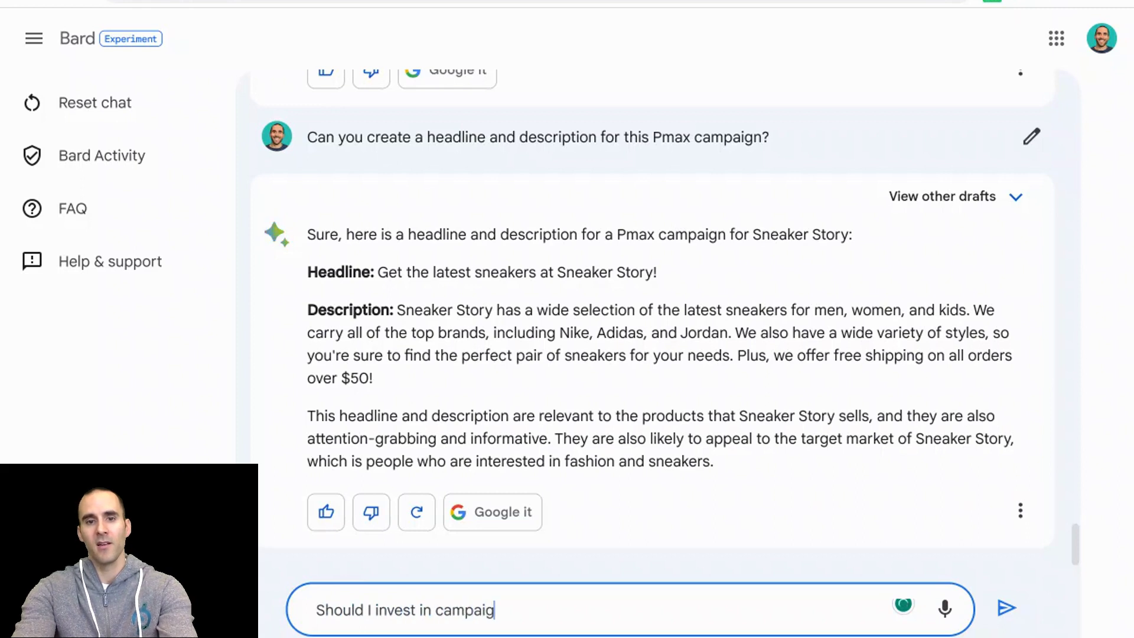
pyautogui.write('ns like YouTube')
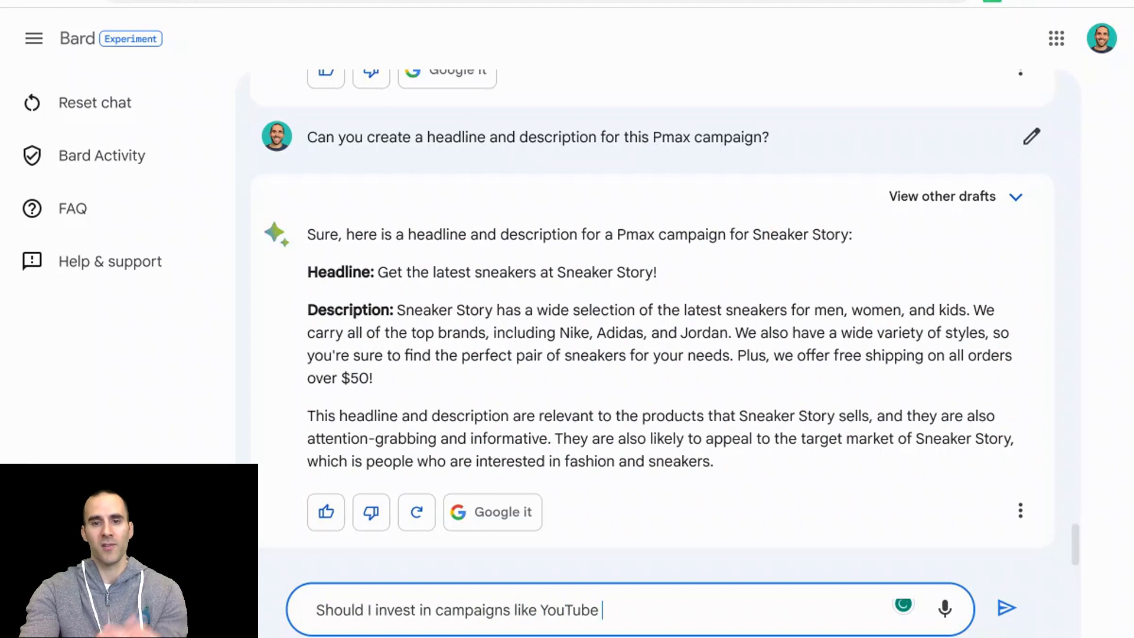
pyautogui.write('?')
pyautogui.press('Return')
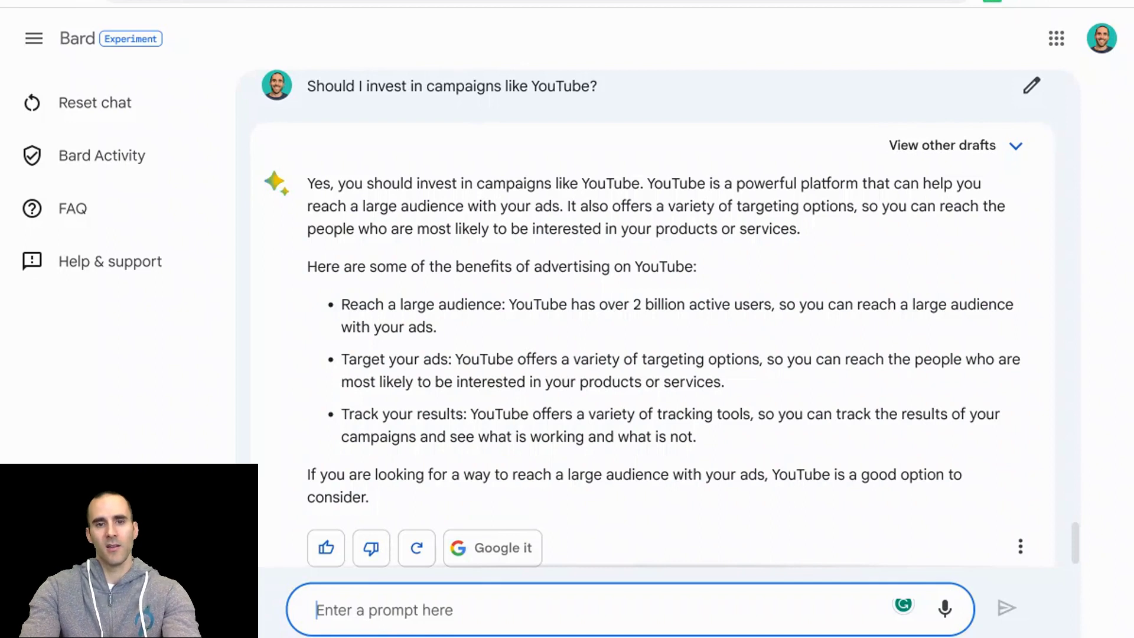
# - Send the question "Do you think Google Ads is better than Microsoft Ads?"
pyautogui.write('D')
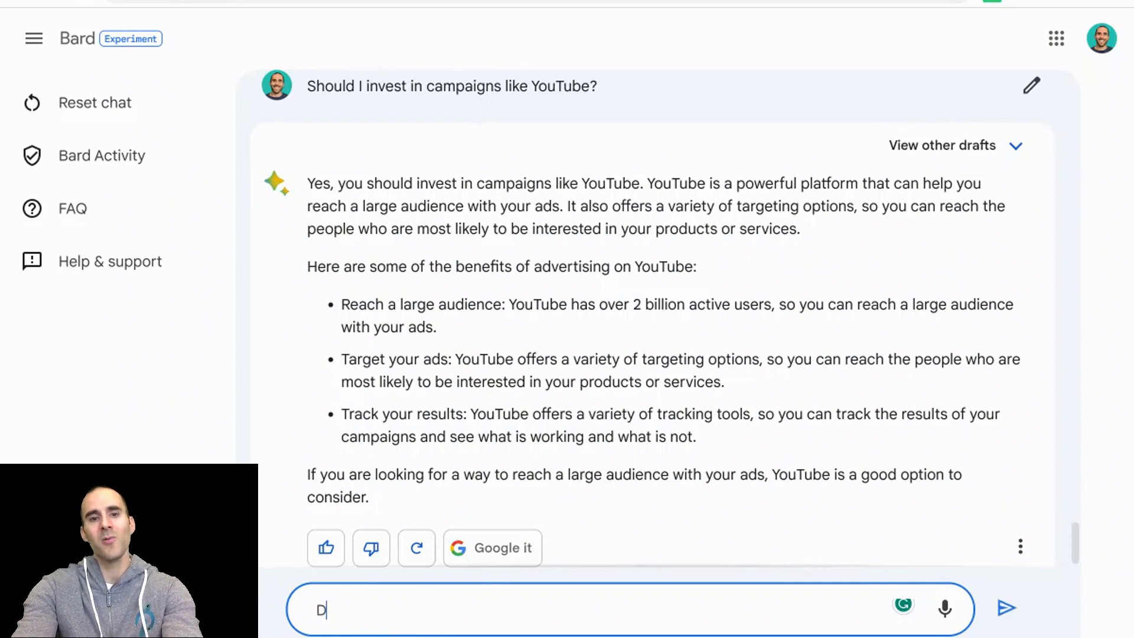
pyautogui.write('o you think Go')
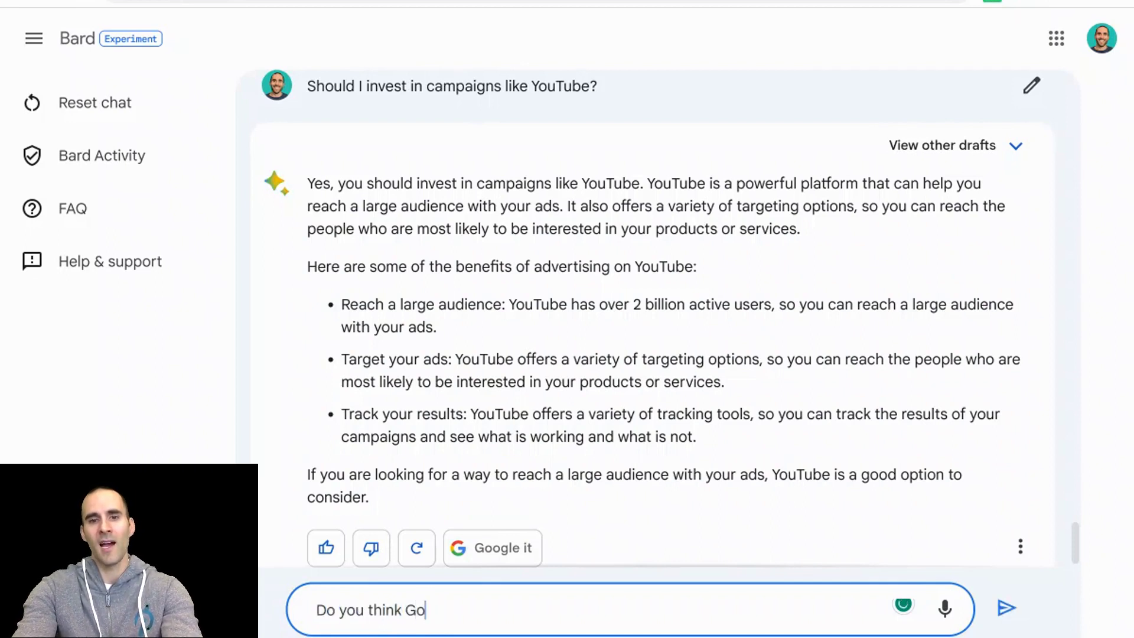
pyautogui.write('ogle Ads is be')
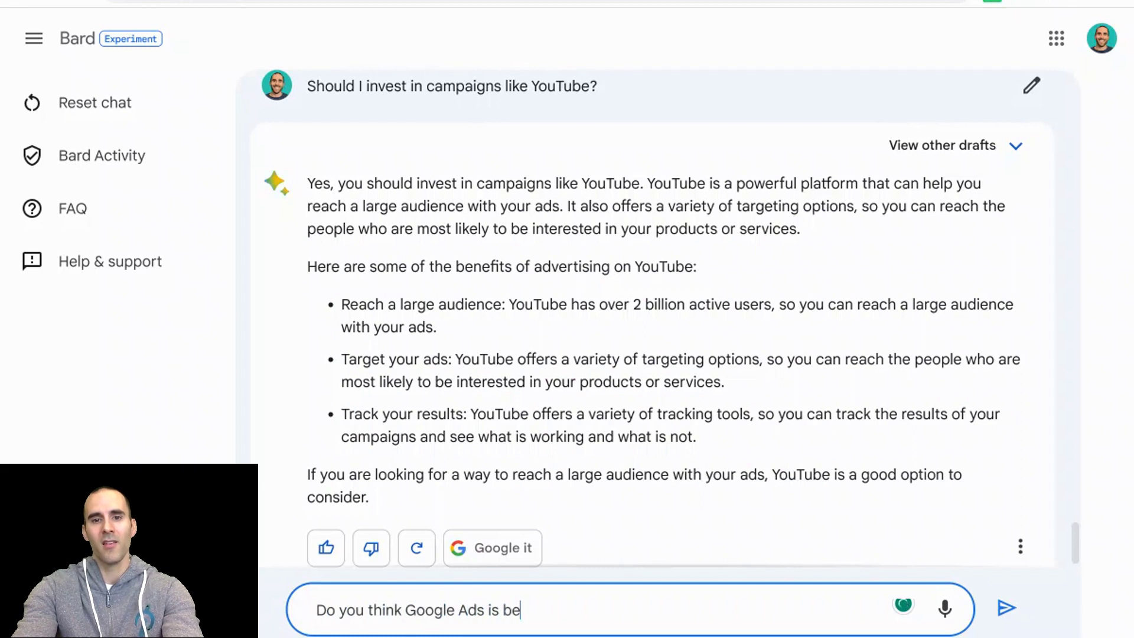
pyautogui.write('tter than Microsoft Ads')
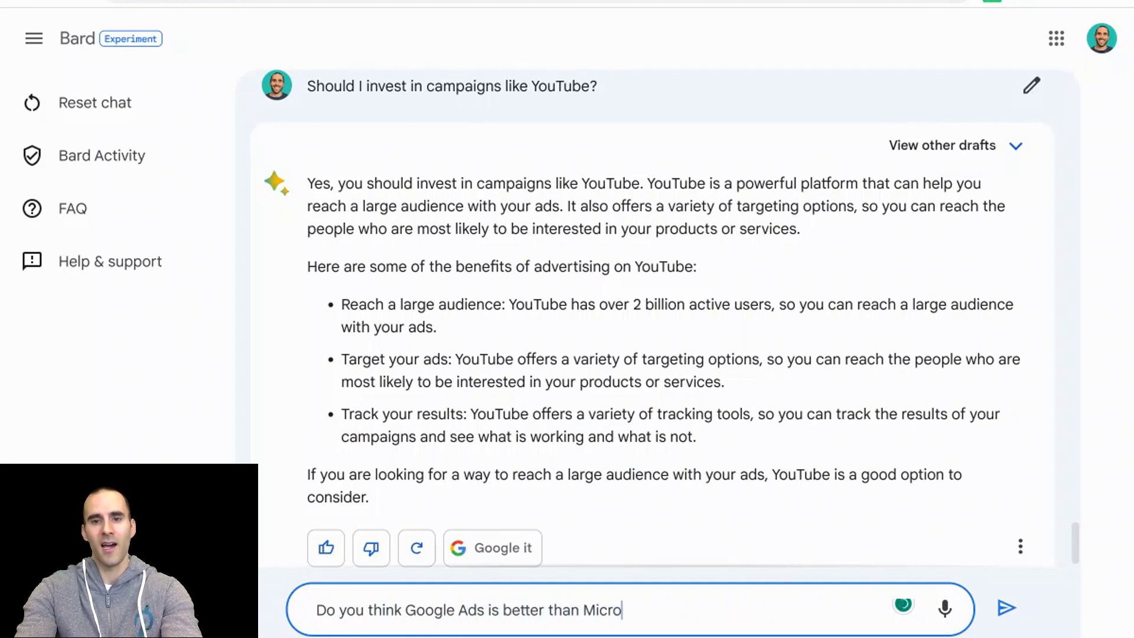
pyautogui.press('Return')
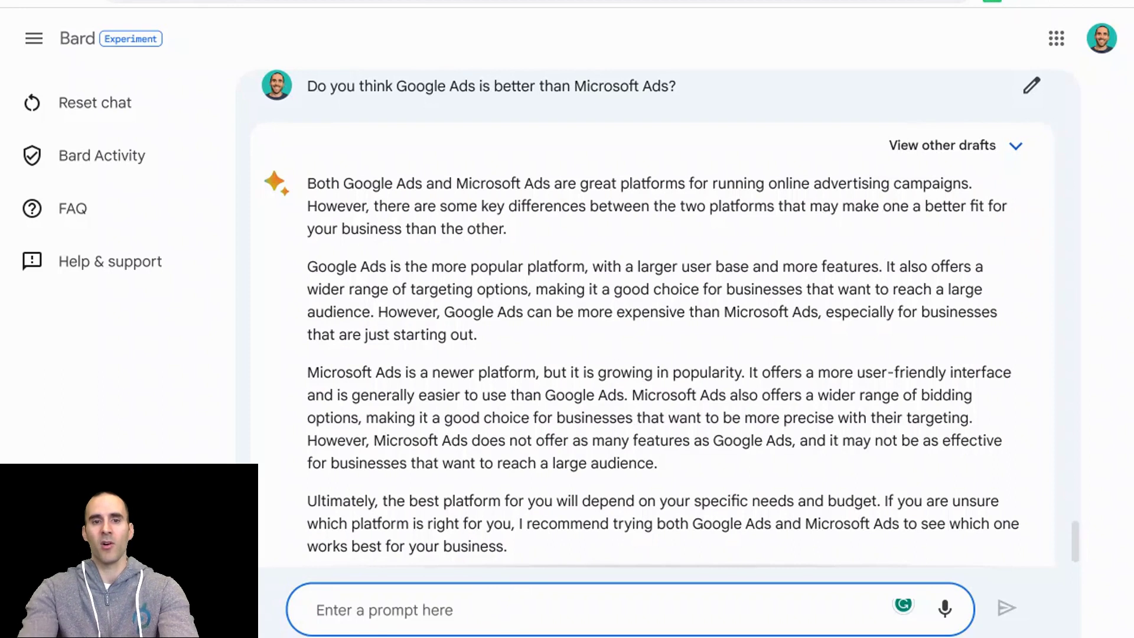
# - Send the prompt "I want to send an email to my customer base, what should my subject line be?"
pyautogui.write('I')
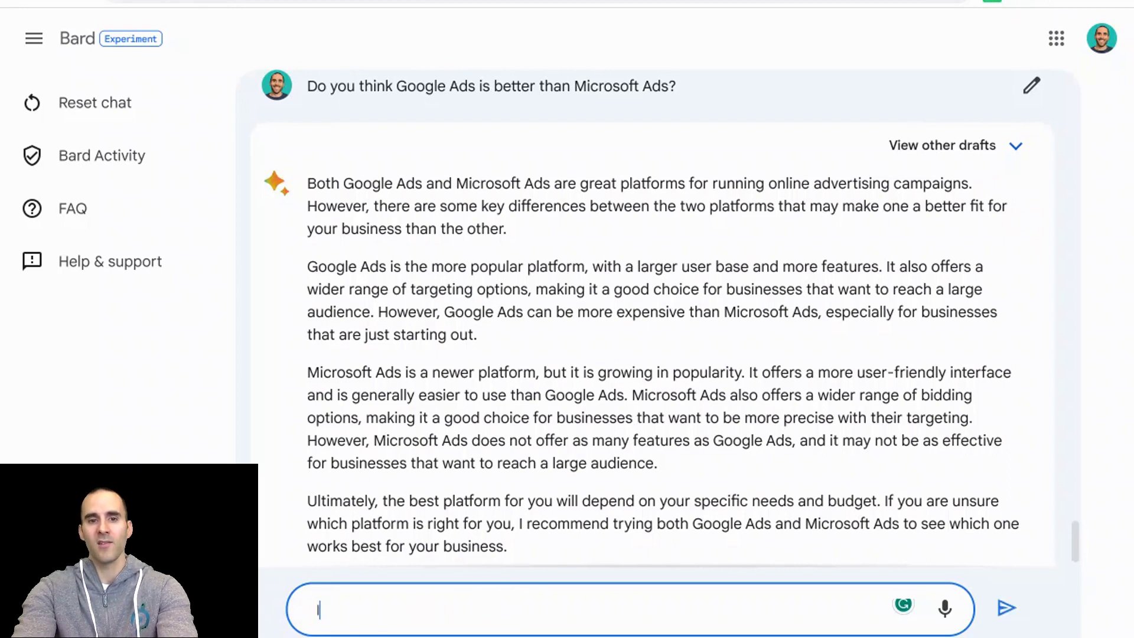
pyautogui.write(' want to sen')
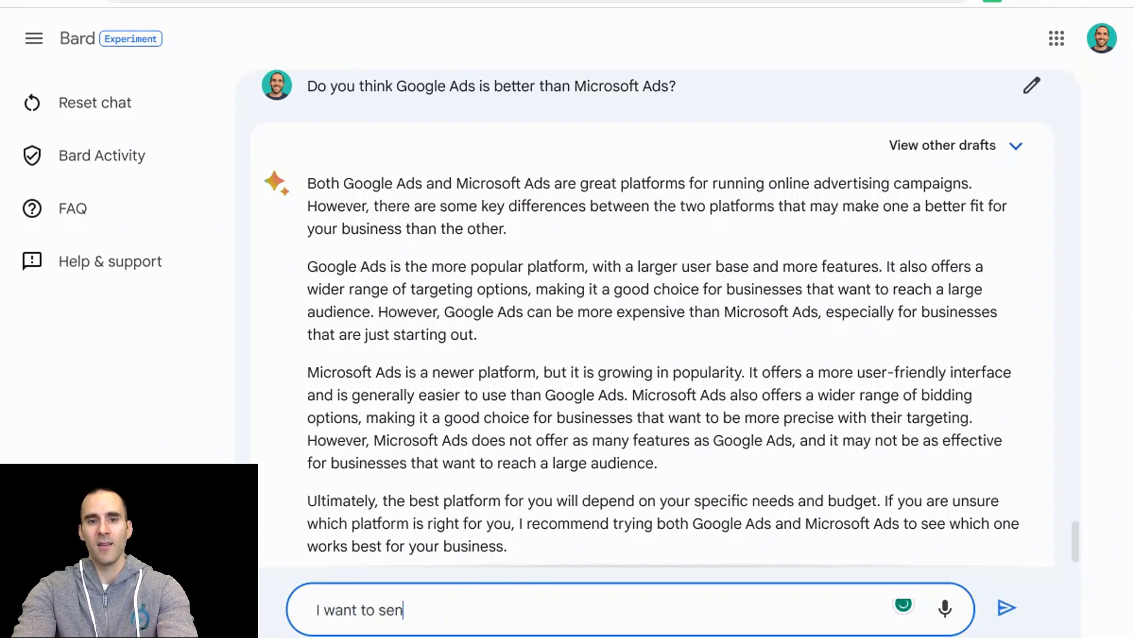
pyautogui.write('d an email to ')
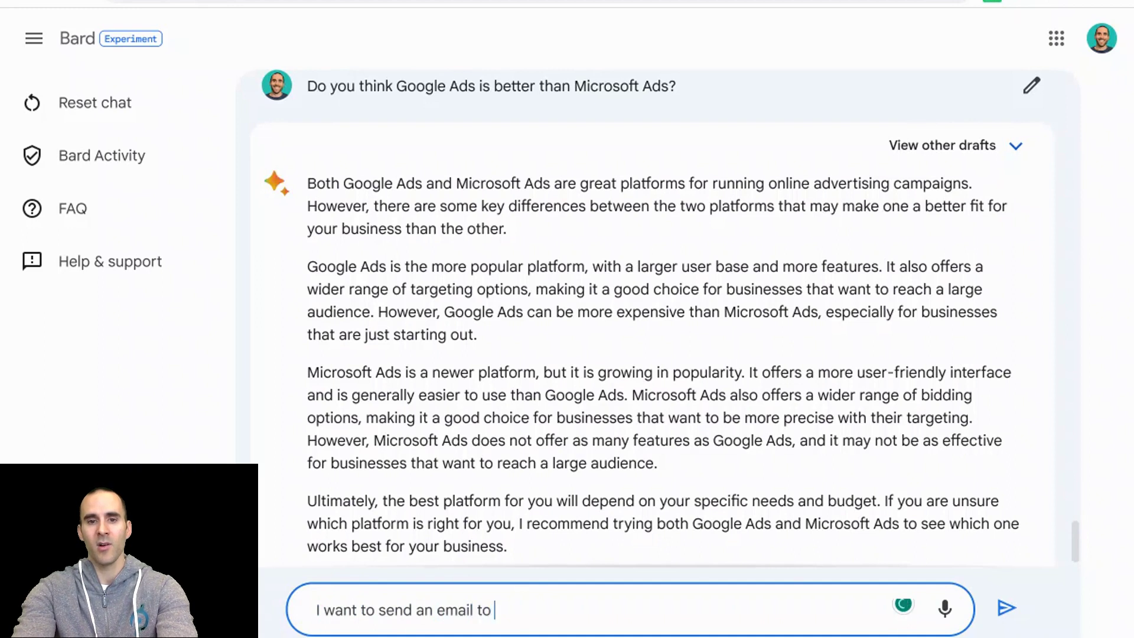
pyautogui.write('my customer base,')
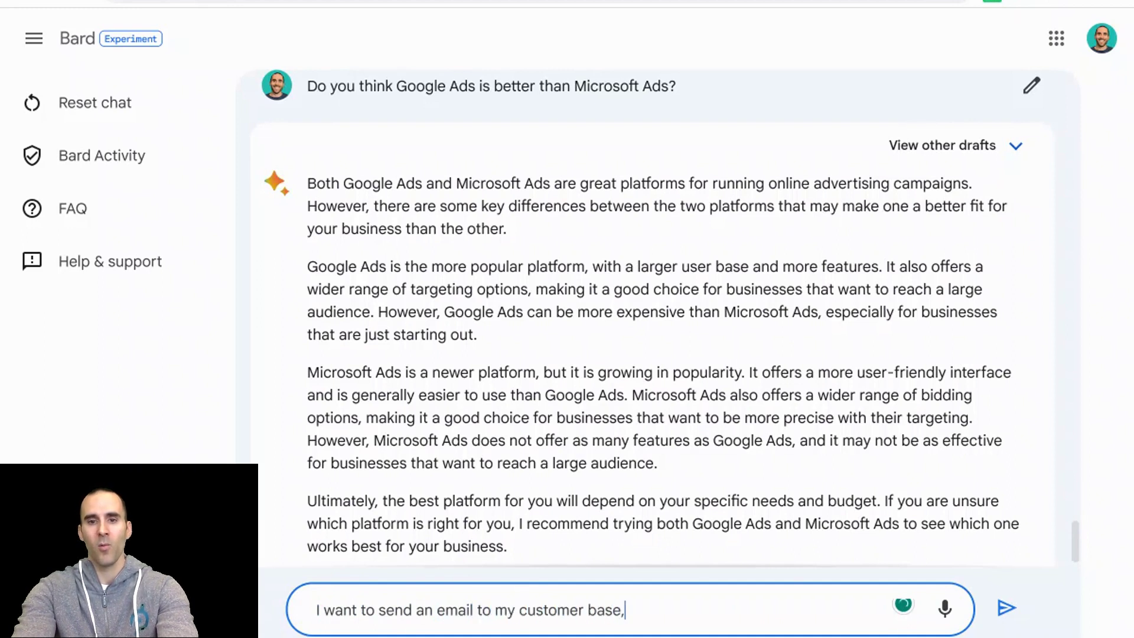
pyautogui.write(' what should ')
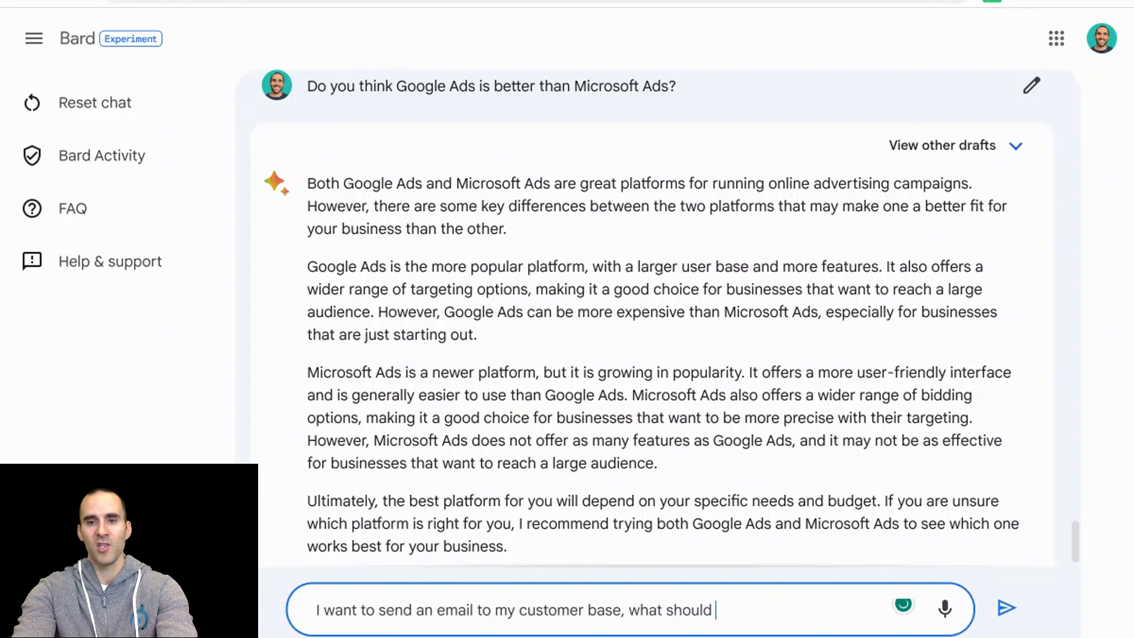
pyautogui.write('my subject line be?')
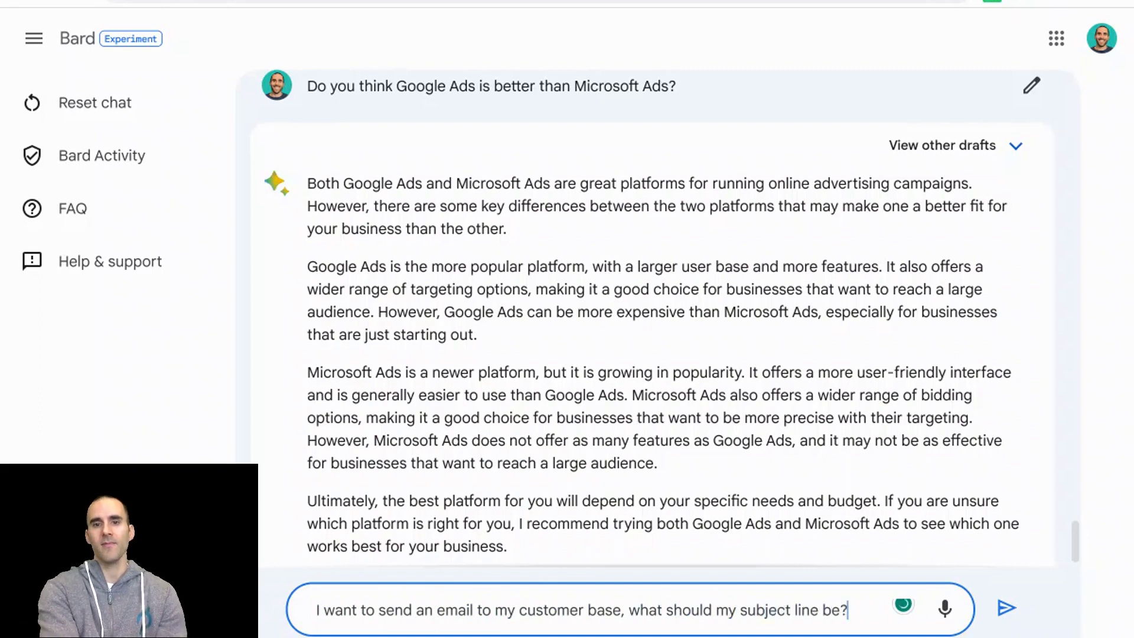
pyautogui.press('Return')
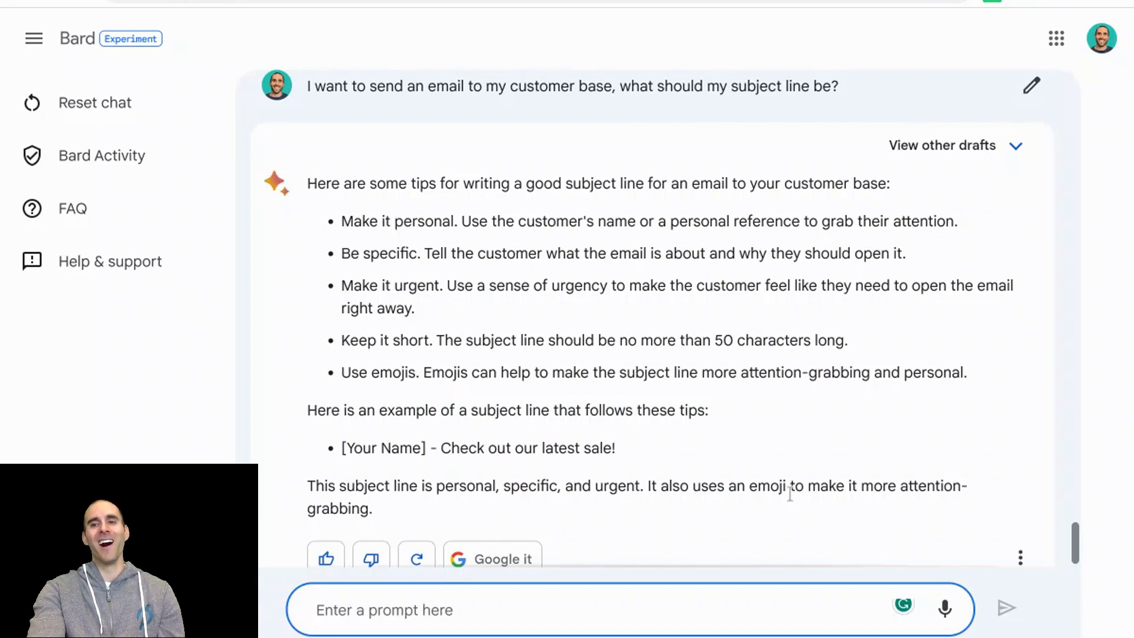
# - Read the end of the subject line answer and highlight its example subject line
pyautogui.moveTo(1071, 525); pyautogui.dragTo(1072, 529)
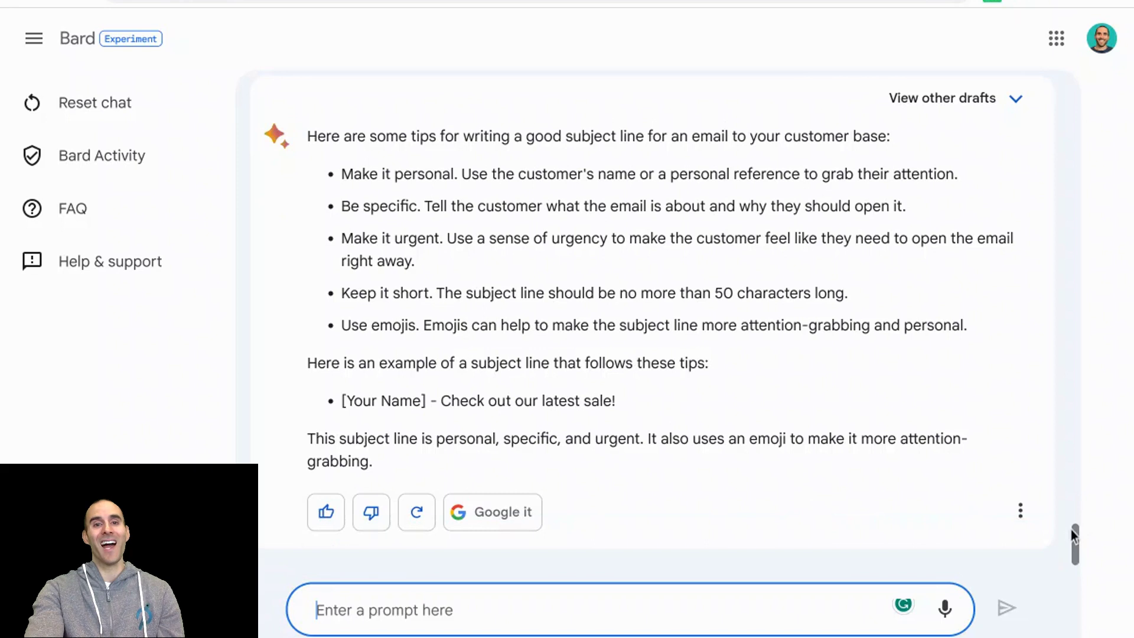
pyautogui.moveTo(392, 463); pyautogui.dragTo(316, 407)
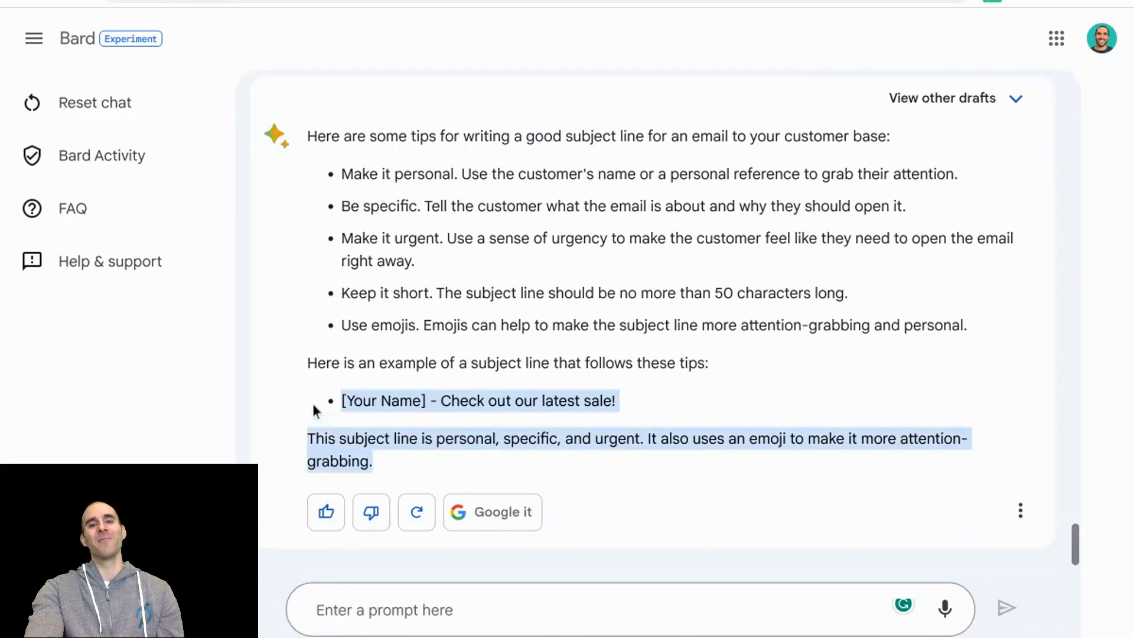
pyautogui.click(462, 458)
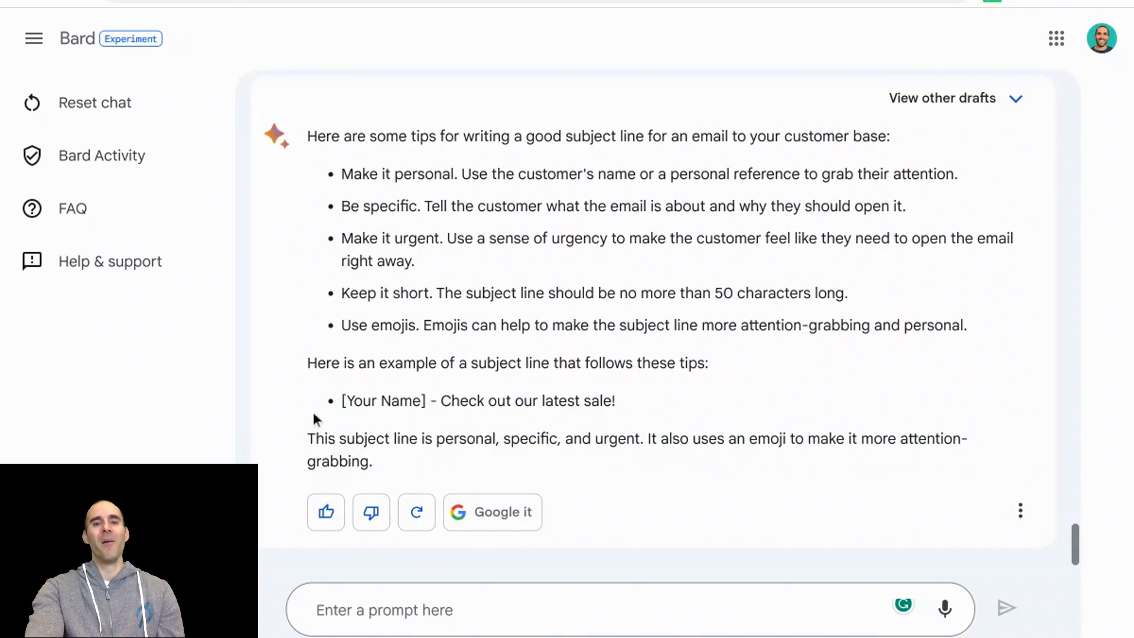
pyautogui.moveTo(340, 401); pyautogui.dragTo(562, 426)
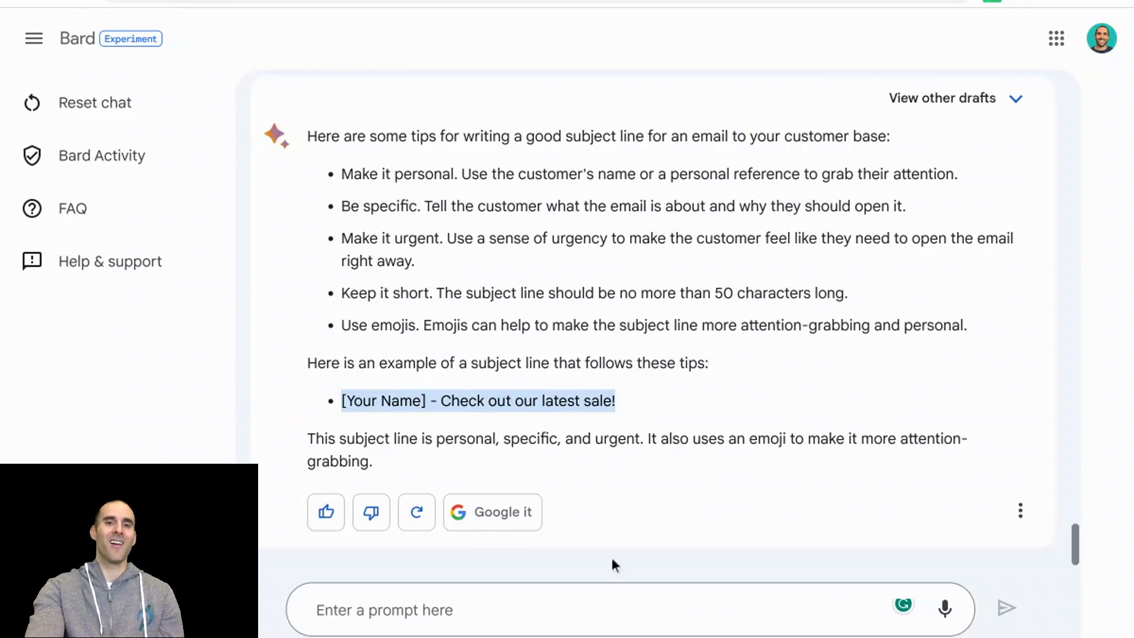
# - Send the question "How often should I send emails to my customer base?"
pyautogui.click(563, 606)
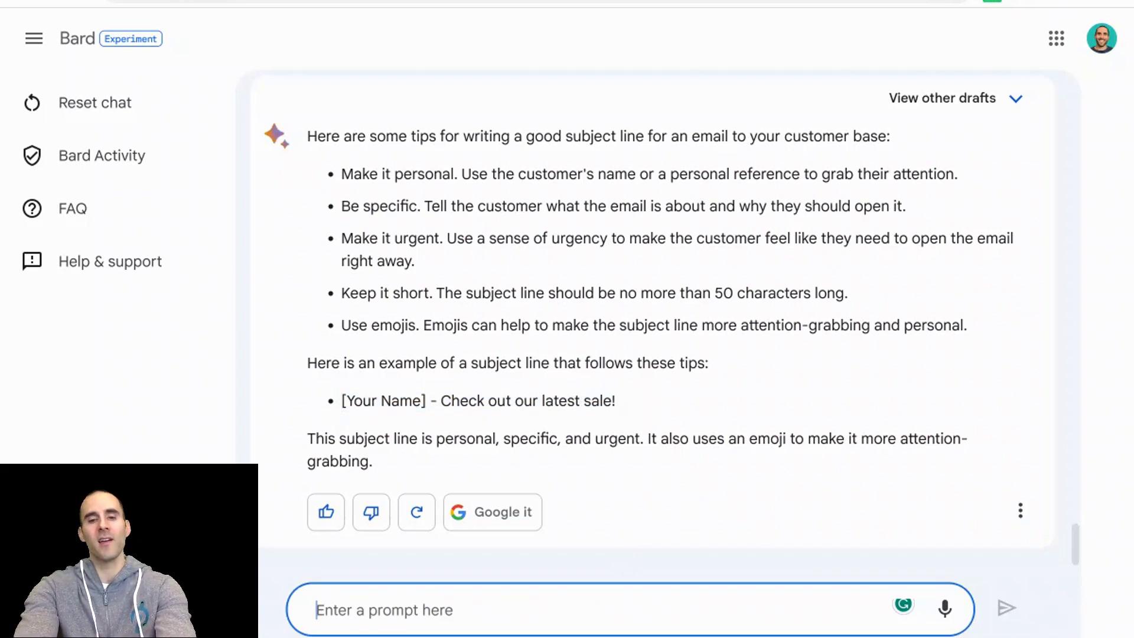
pyautogui.write('How ')
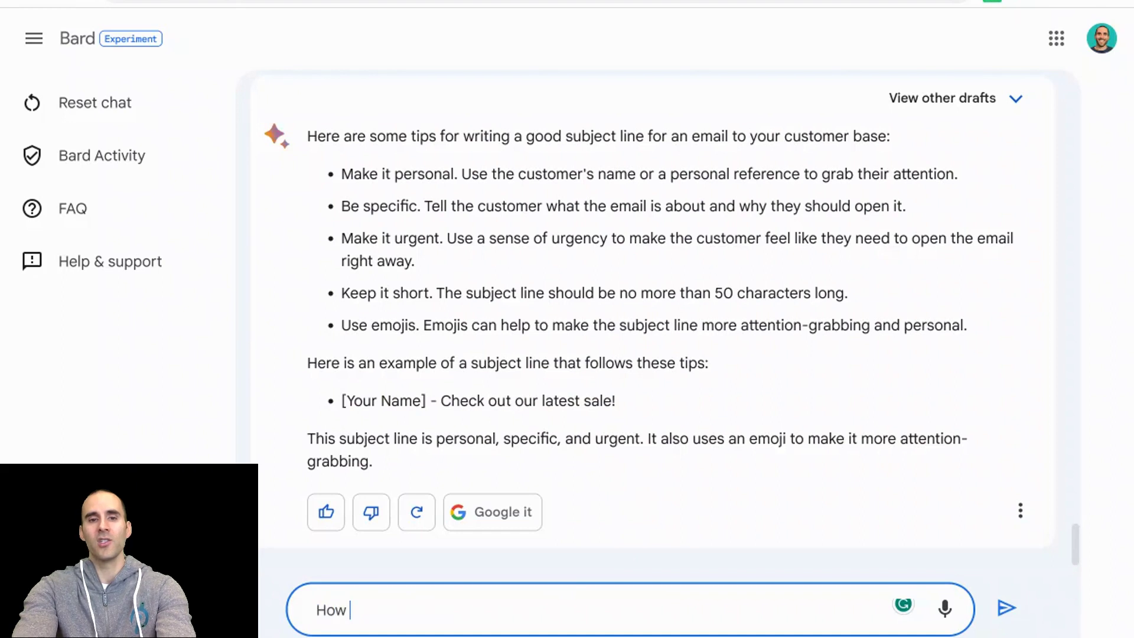
pyautogui.write('often should I s')
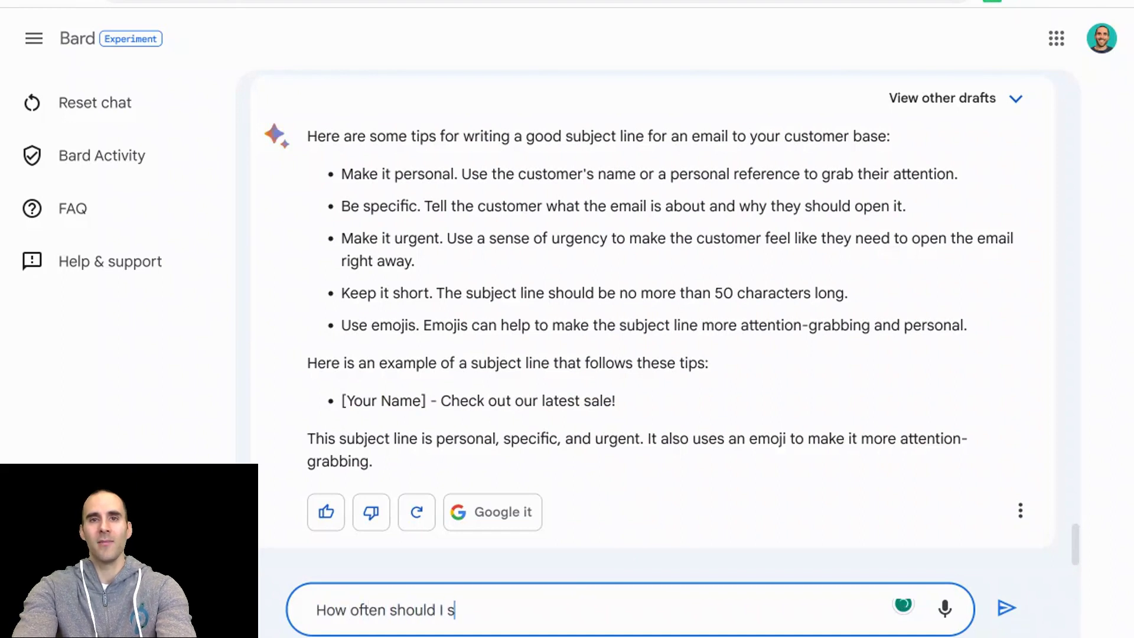
pyautogui.write('end emails to m')
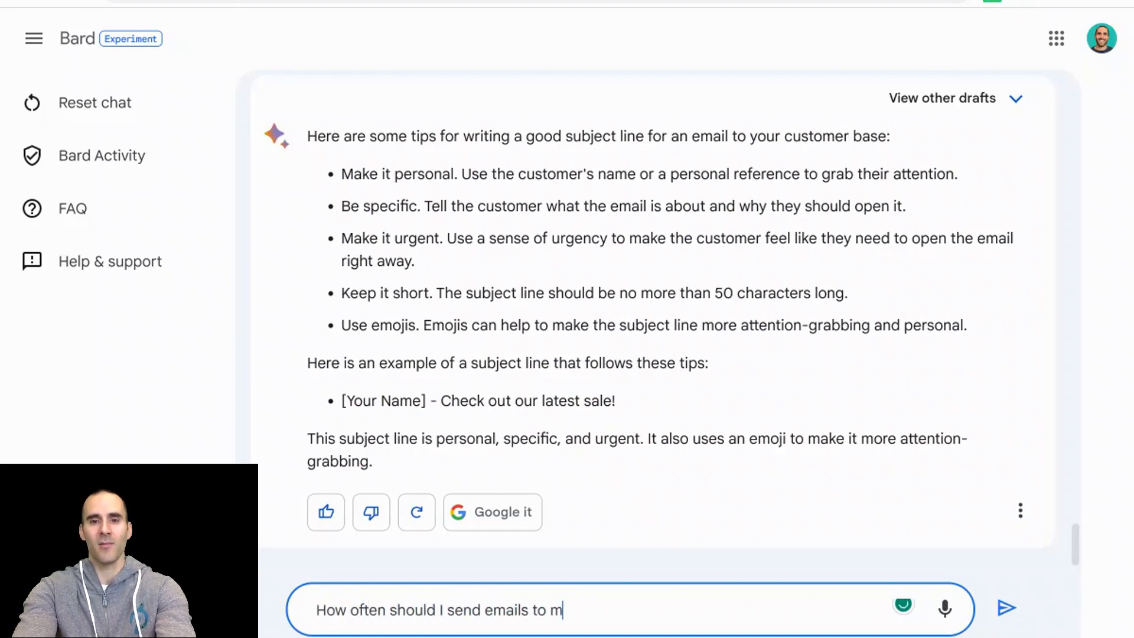
pyautogui.write('y customer base?')
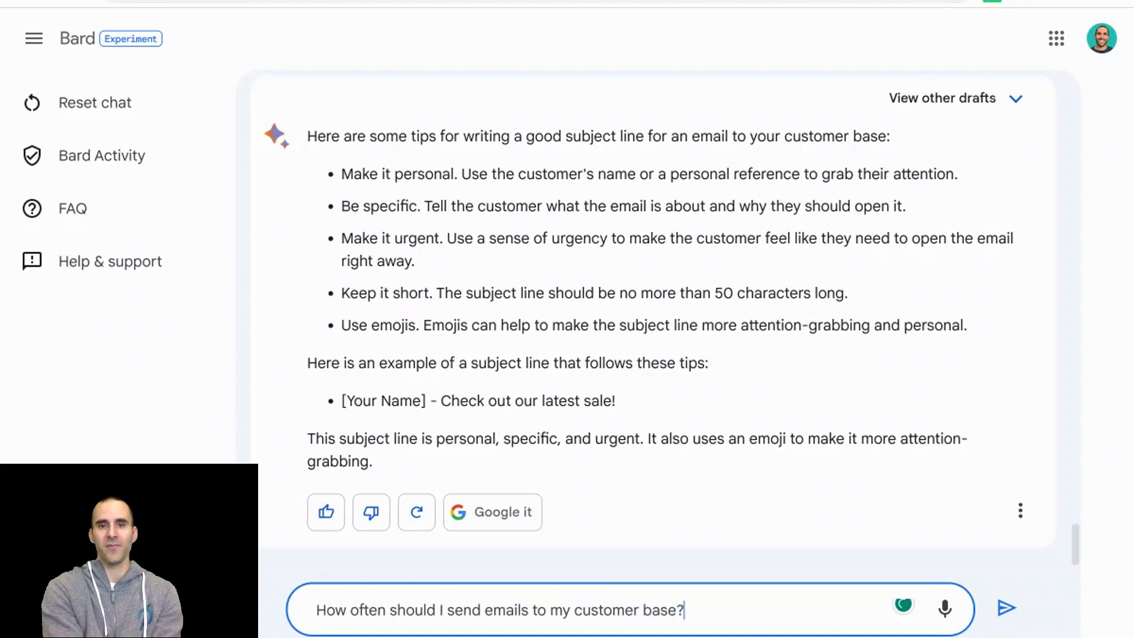
pyautogui.press('Return')
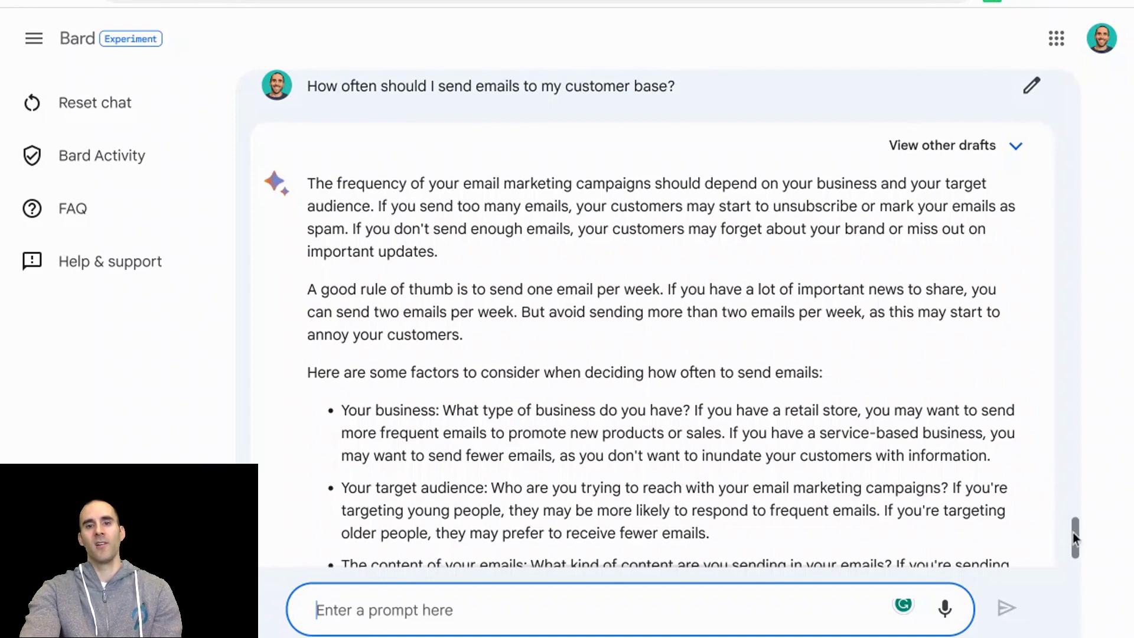
# - Send the question "Can you create a calendar for next month for my email sends?"
pyautogui.moveTo(1074, 535); pyautogui.dragTo(1074, 547)
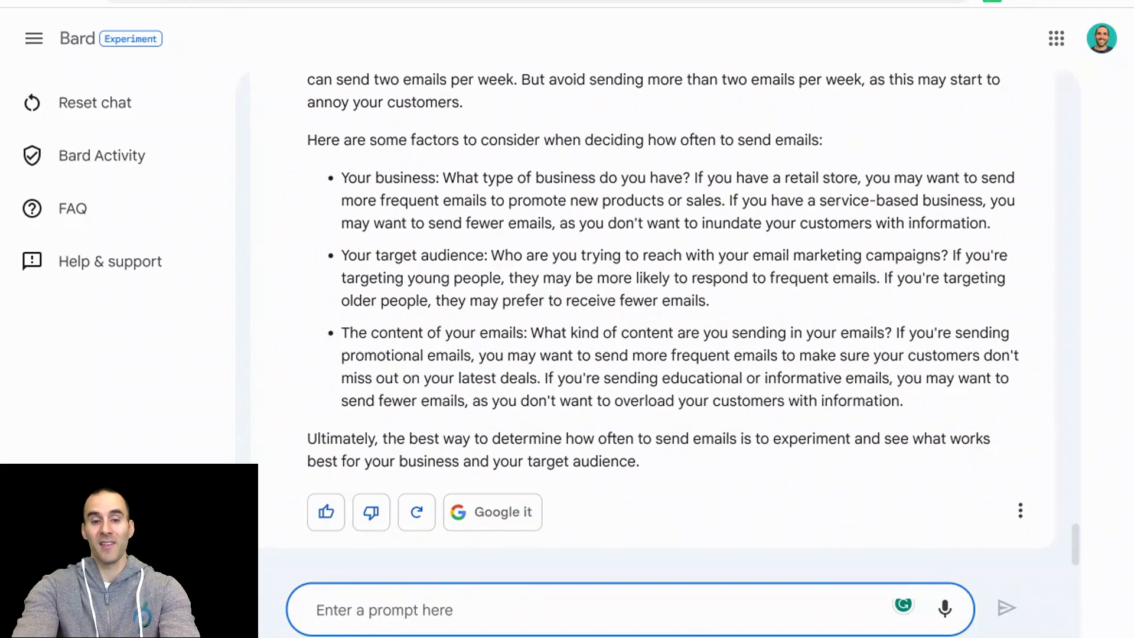
pyautogui.write('Ca')
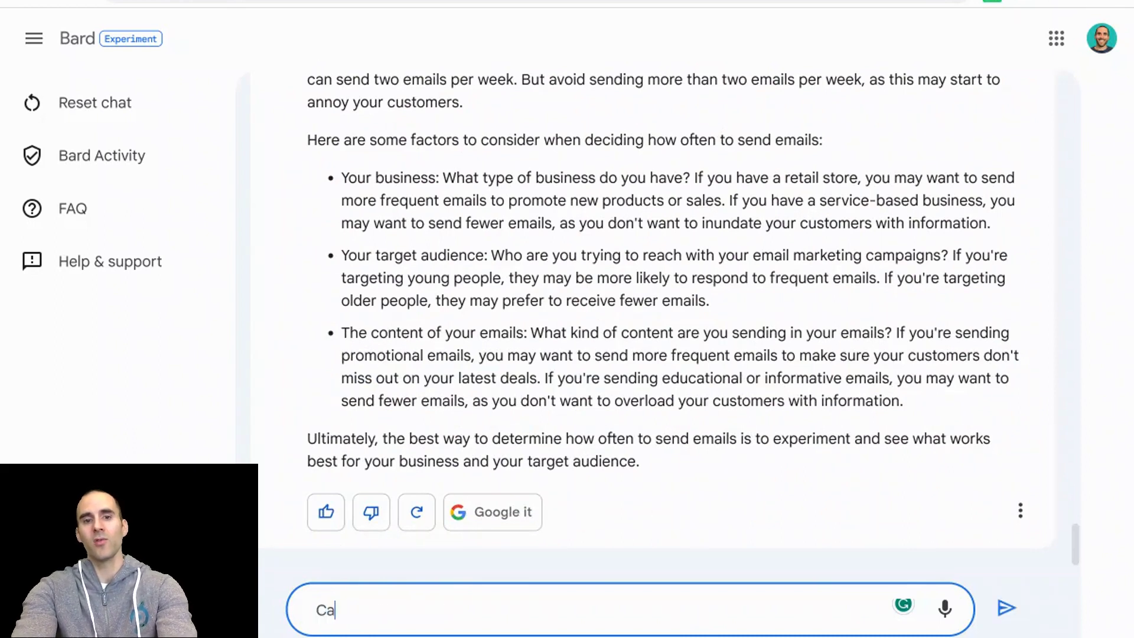
pyautogui.write('n you create')
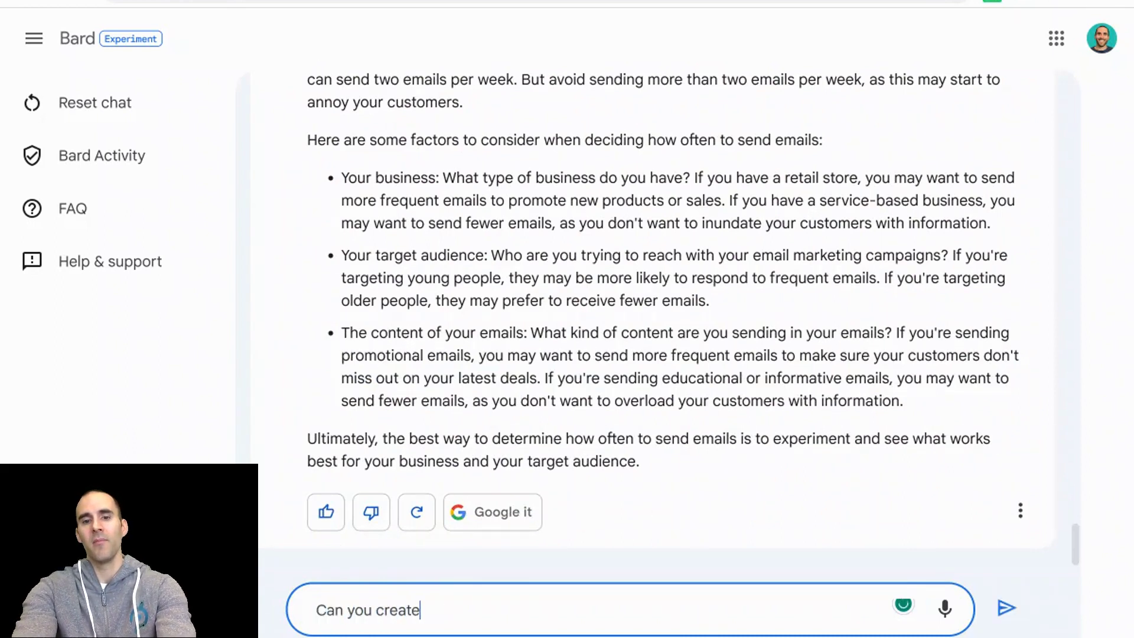
pyautogui.write(' a calendar')
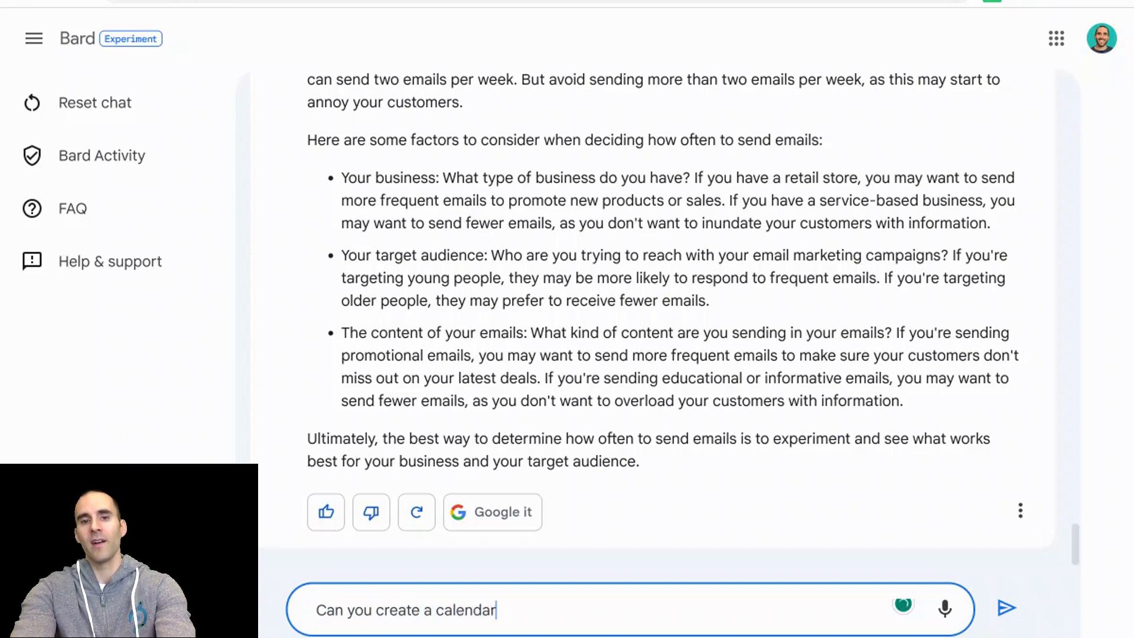
pyautogui.write(' for next mont')
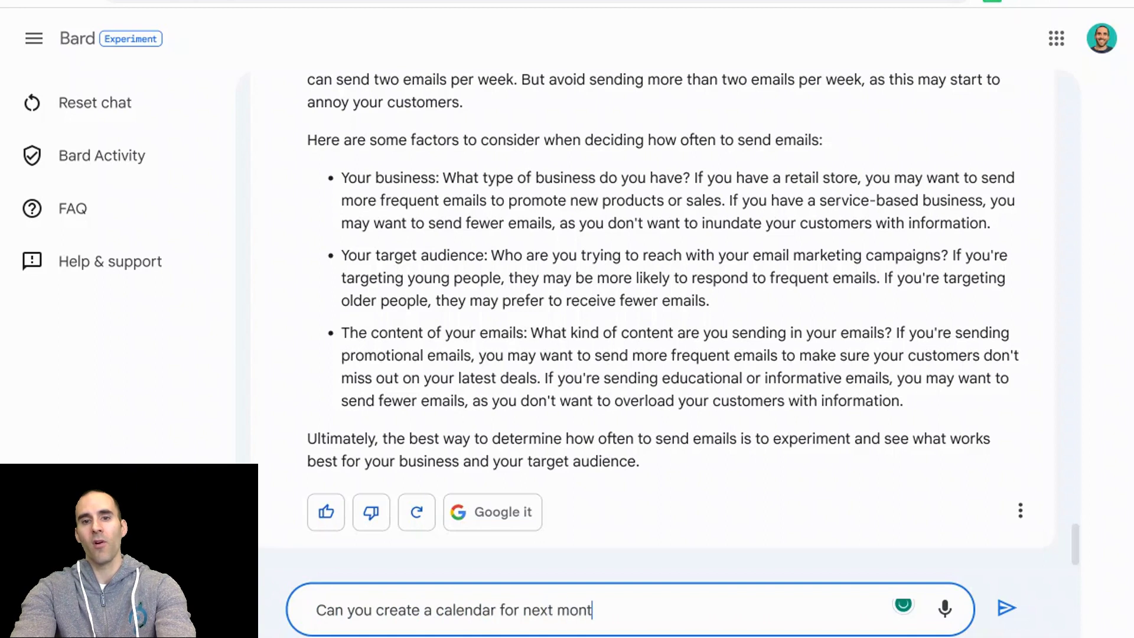
pyautogui.write('h for my email sends?')
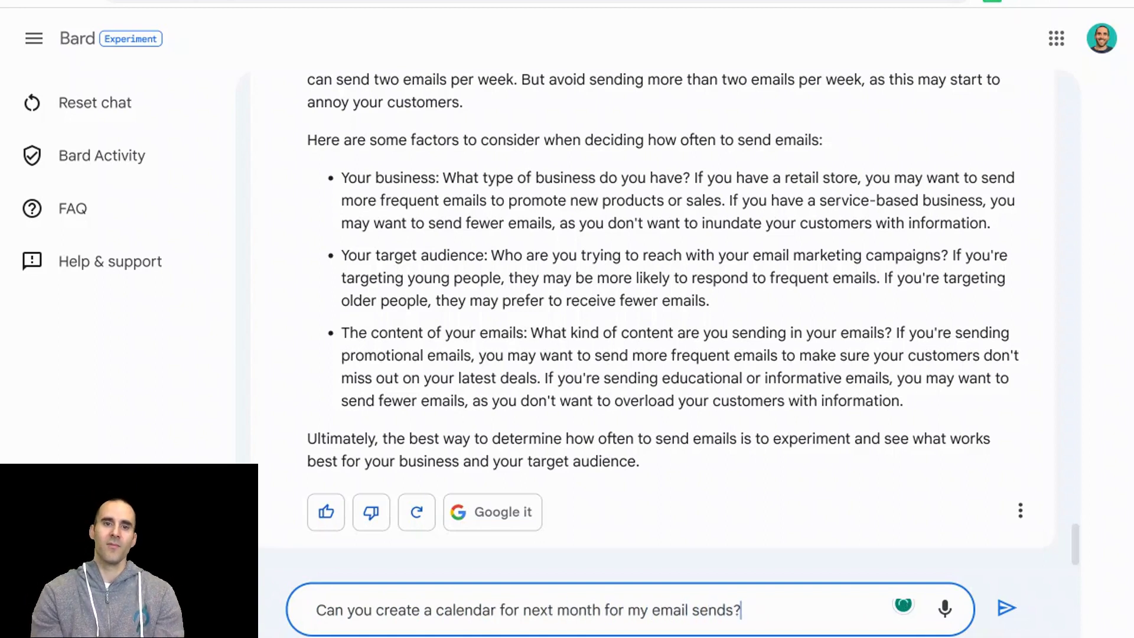
pyautogui.press('Return')
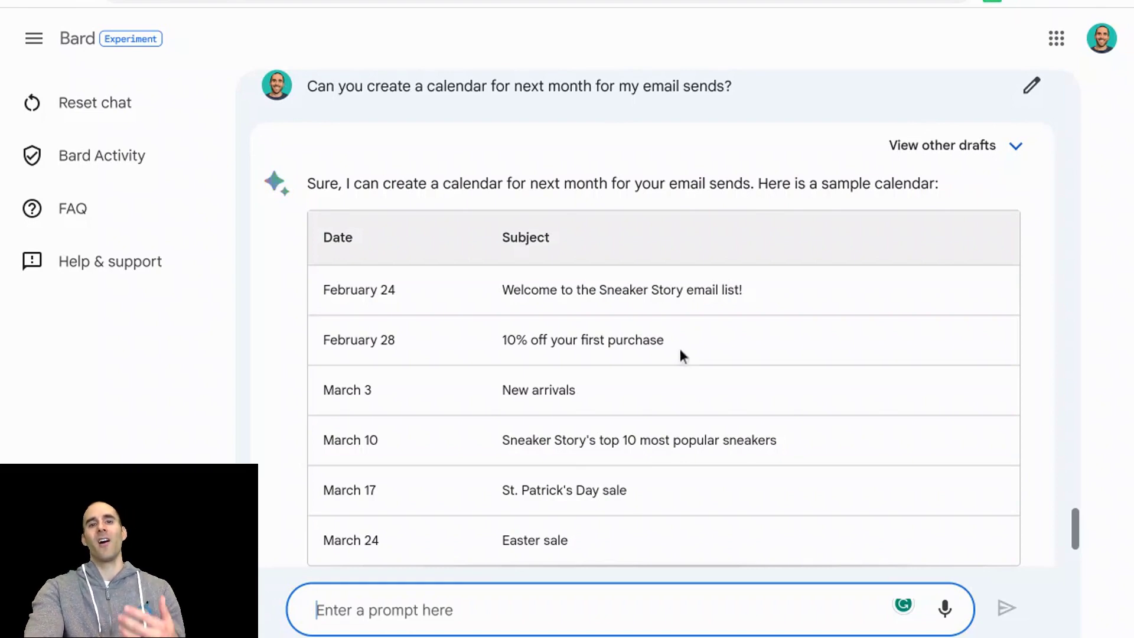
# - Read through the sample email calendar, highlighting its subjects from the welcome email to the St. Patrick's Day sale
pyautogui.moveTo(678, 346); pyautogui.dragTo(527, 341)
pyautogui.moveTo(501, 295); pyautogui.dragTo(606, 292)
pyautogui.click(584, 391)
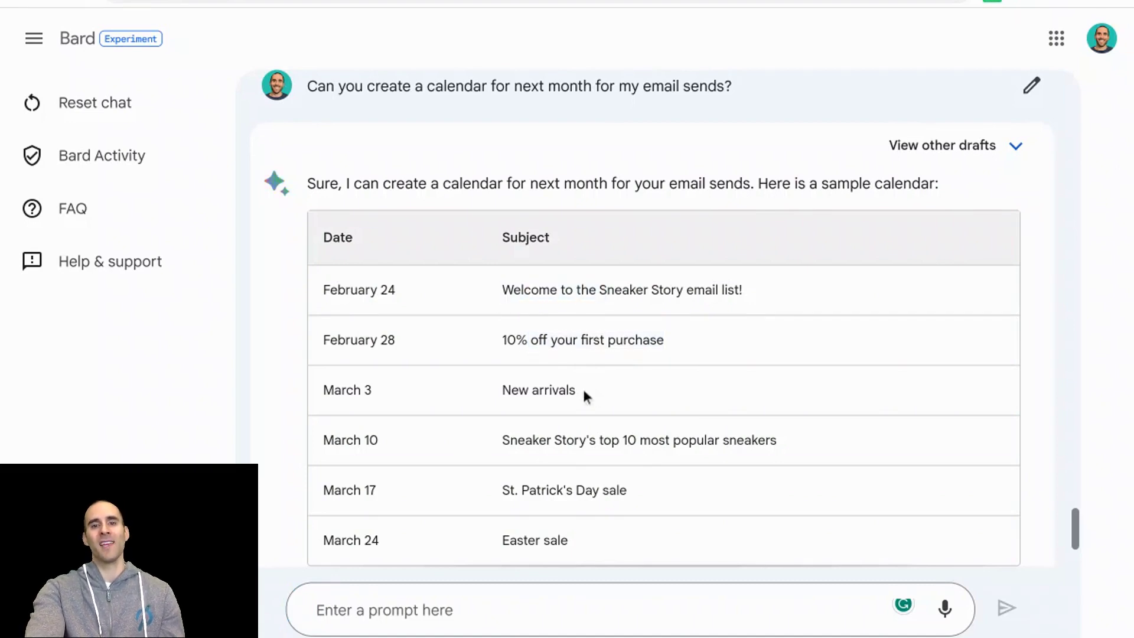
pyautogui.moveTo(585, 394); pyautogui.dragTo(499, 385)
pyautogui.moveTo(556, 443); pyautogui.dragTo(672, 443)
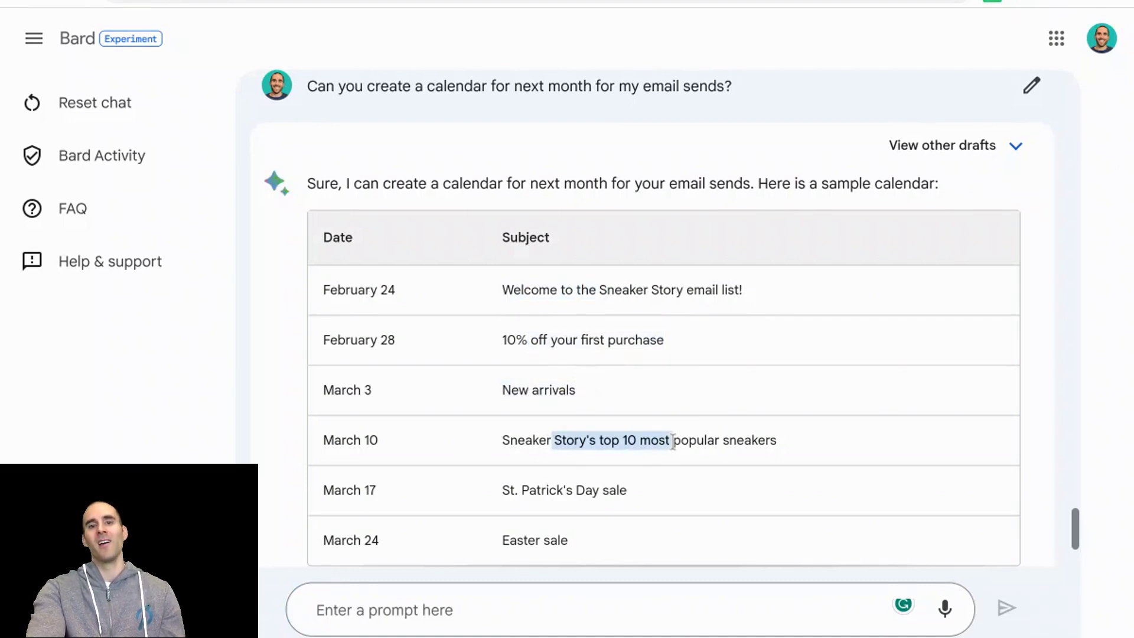
pyautogui.moveTo(648, 491); pyautogui.dragTo(517, 478)
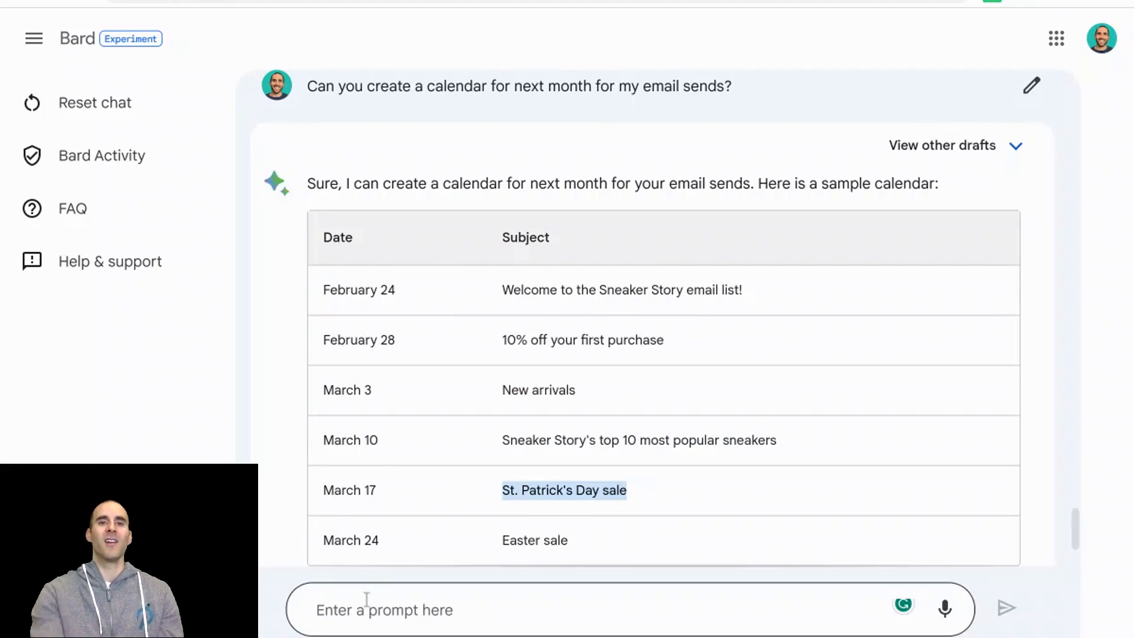
# - Send the prompt "Thanks Bard, I have to go today. Is there anything else I should do to better market this business?"
pyautogui.click(348, 614)
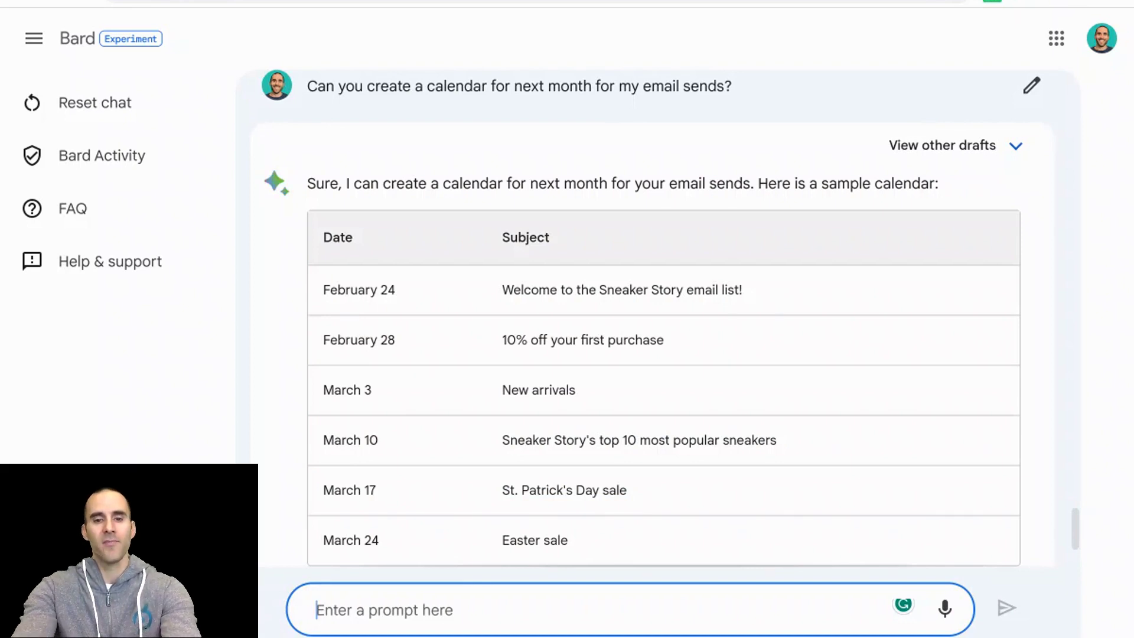
pyautogui.write('THanks')
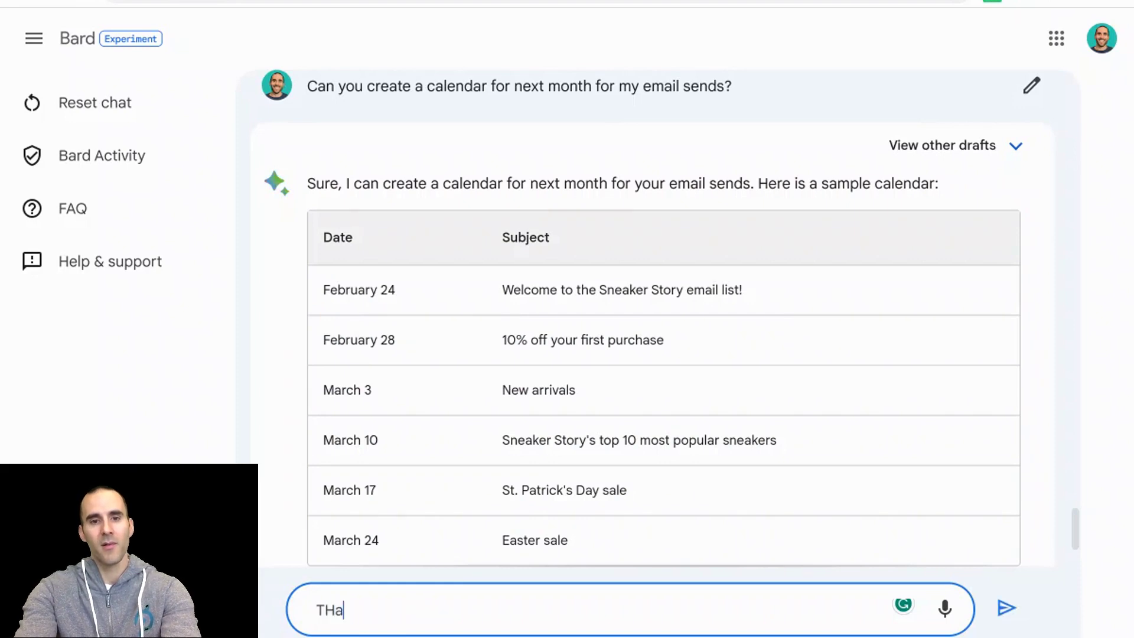
pyautogui.press('BackSpace')
pyautogui.press('BackSpace')
pyautogui.press('BackSpace')
pyautogui.press('BackSpace')
pyautogui.press('BackSpace')
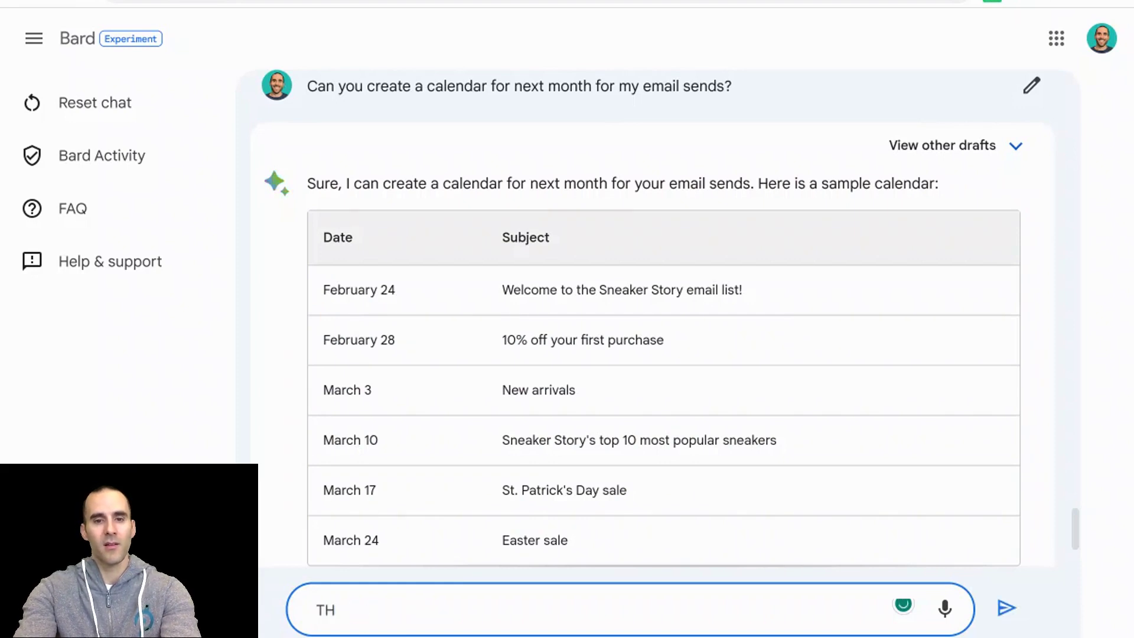
pyautogui.write('hanks Bard')
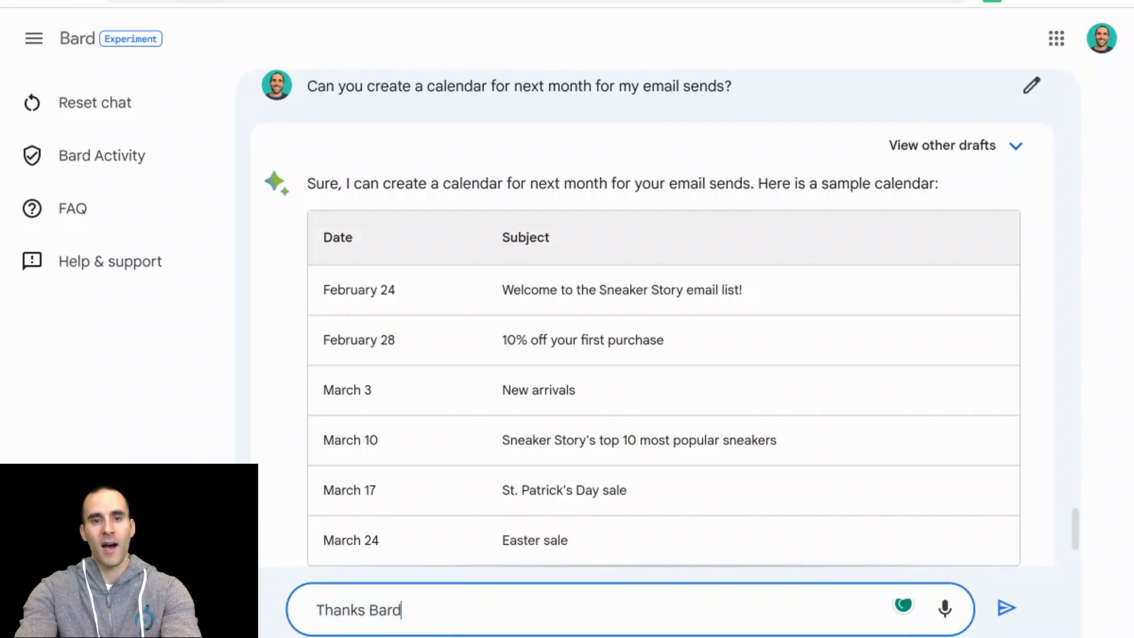
pyautogui.write(', I have to g')
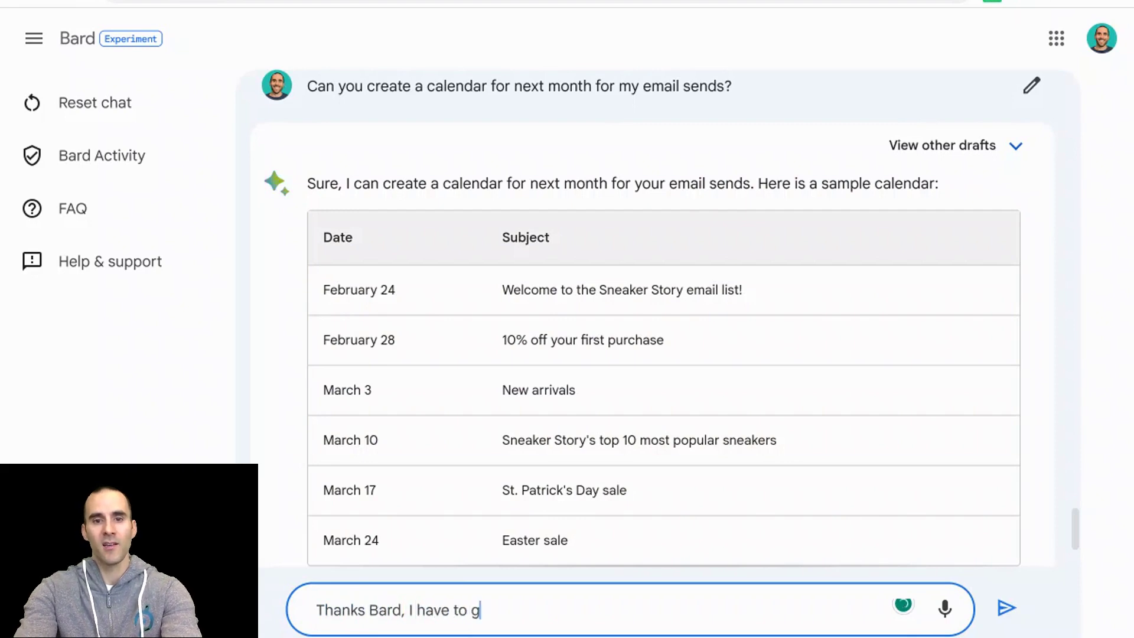
pyautogui.write('o today. Is the')
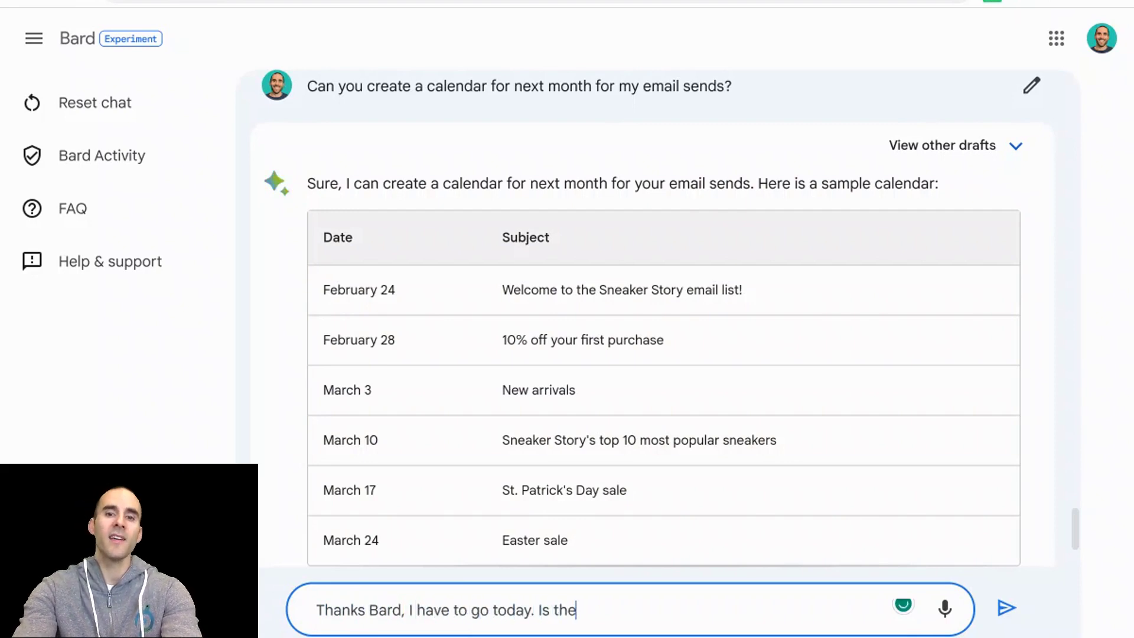
pyautogui.write('re anything else ')
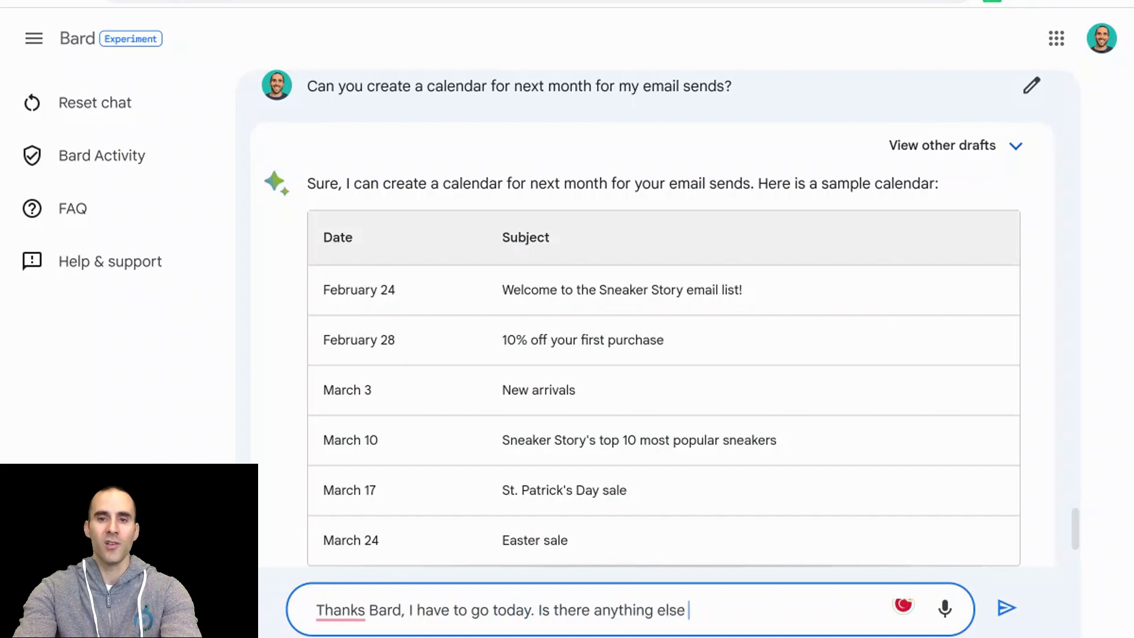
pyautogui.write('I should do to')
pyautogui.press('BackSpace')
pyautogui.press('BackSpace')
pyautogui.write('do to better ma')
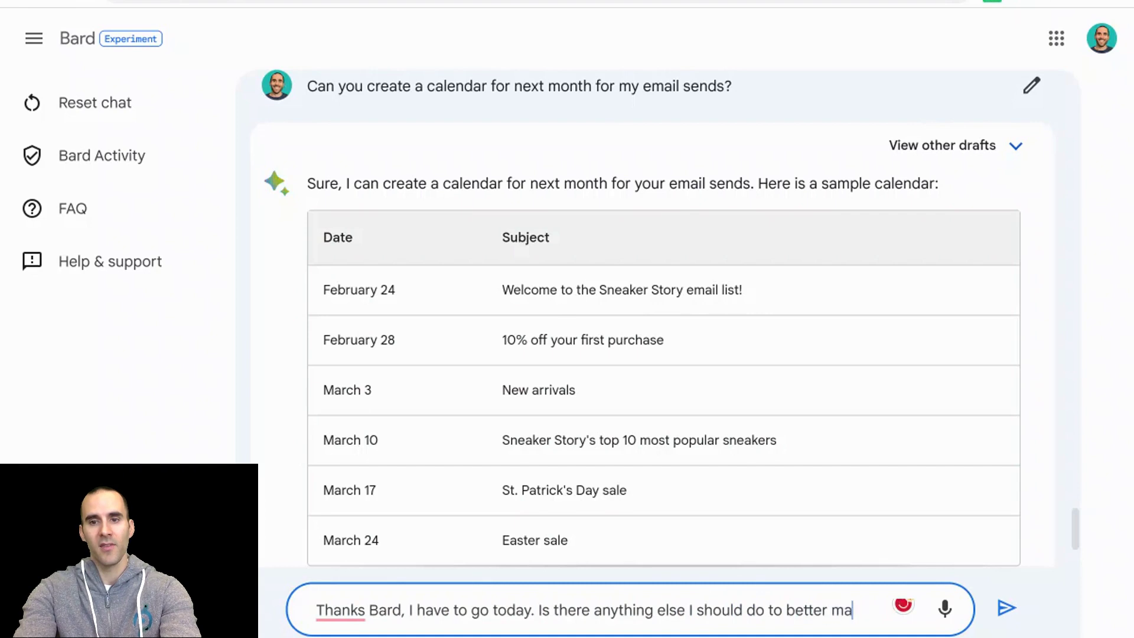
pyautogui.write('rket this business?')
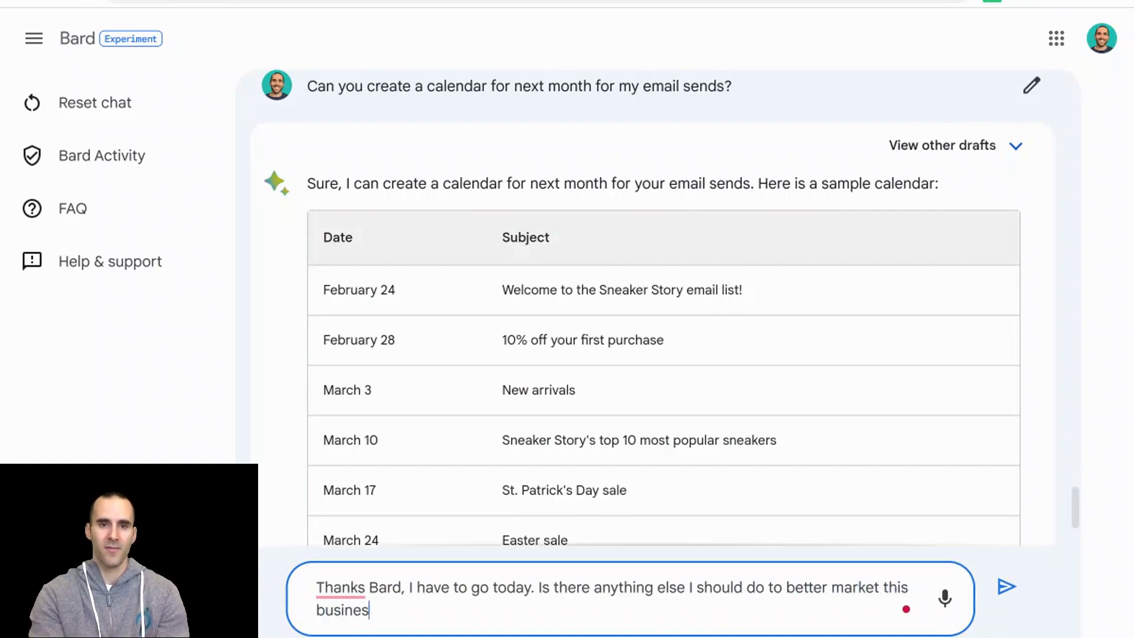
pyautogui.press('Return')
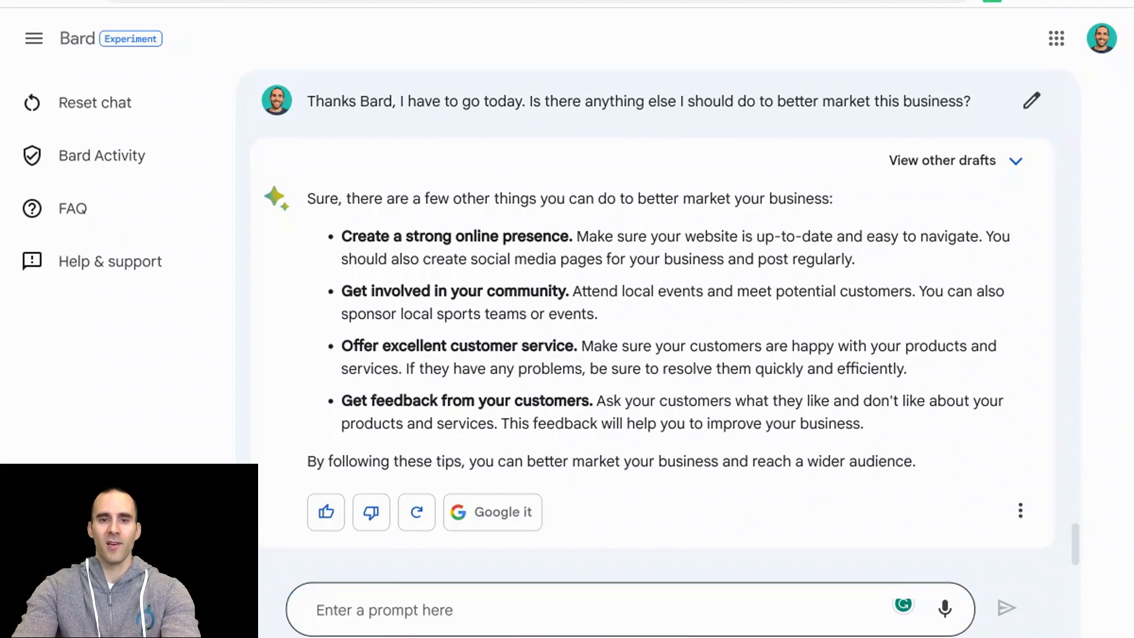
# - Send the closing message "Thanks!"
pyautogui.click(684, 603)
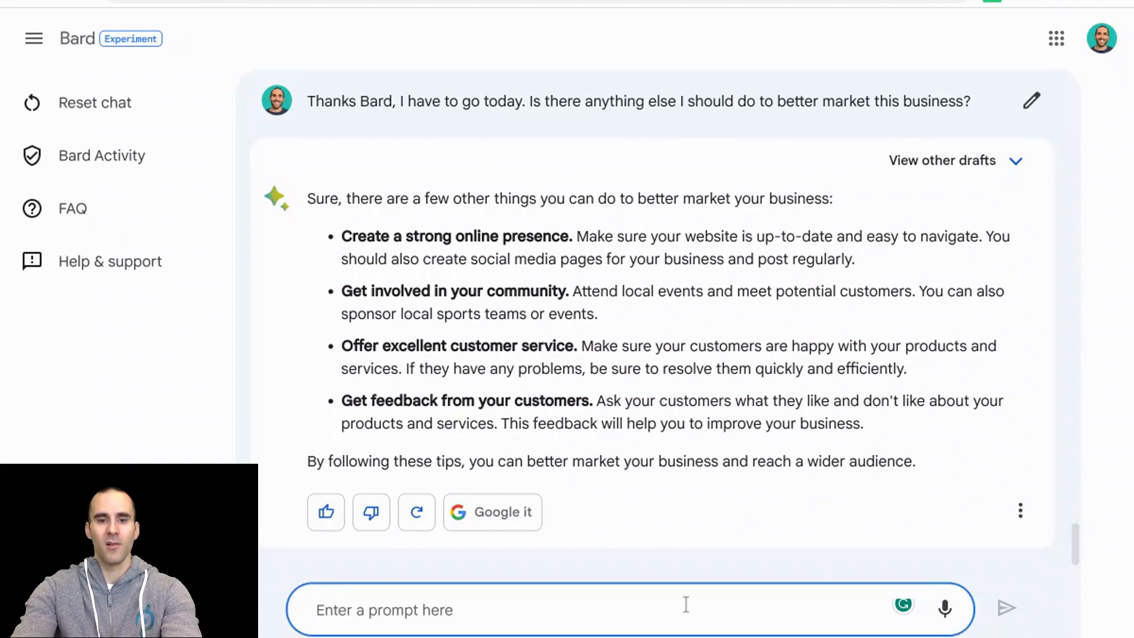
pyautogui.write('Thanks!')
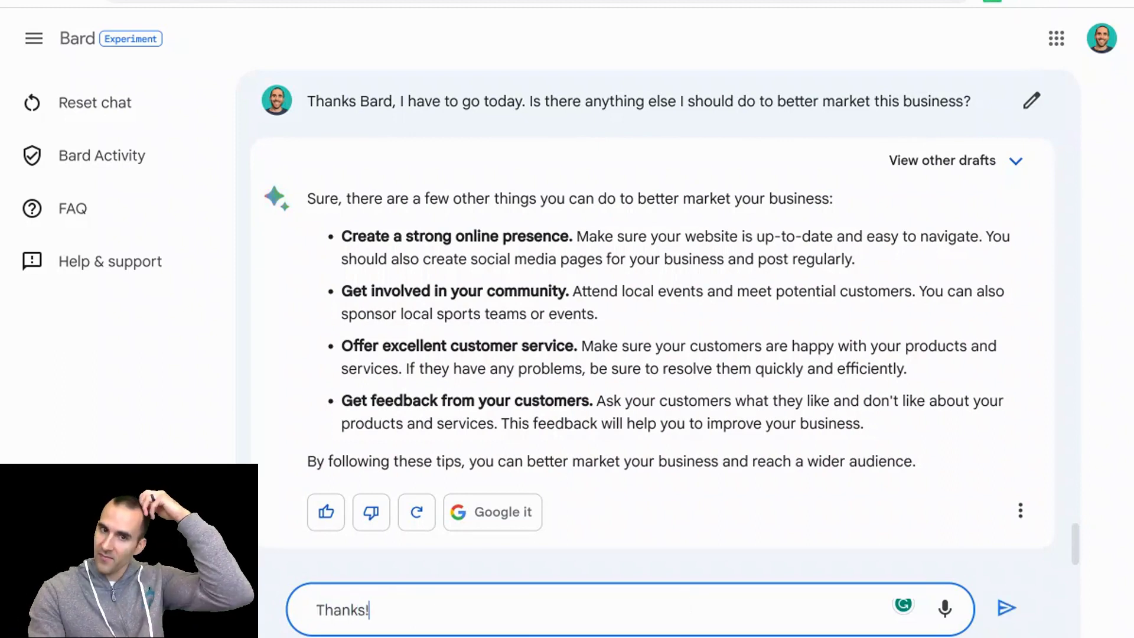
pyautogui.press('Return')
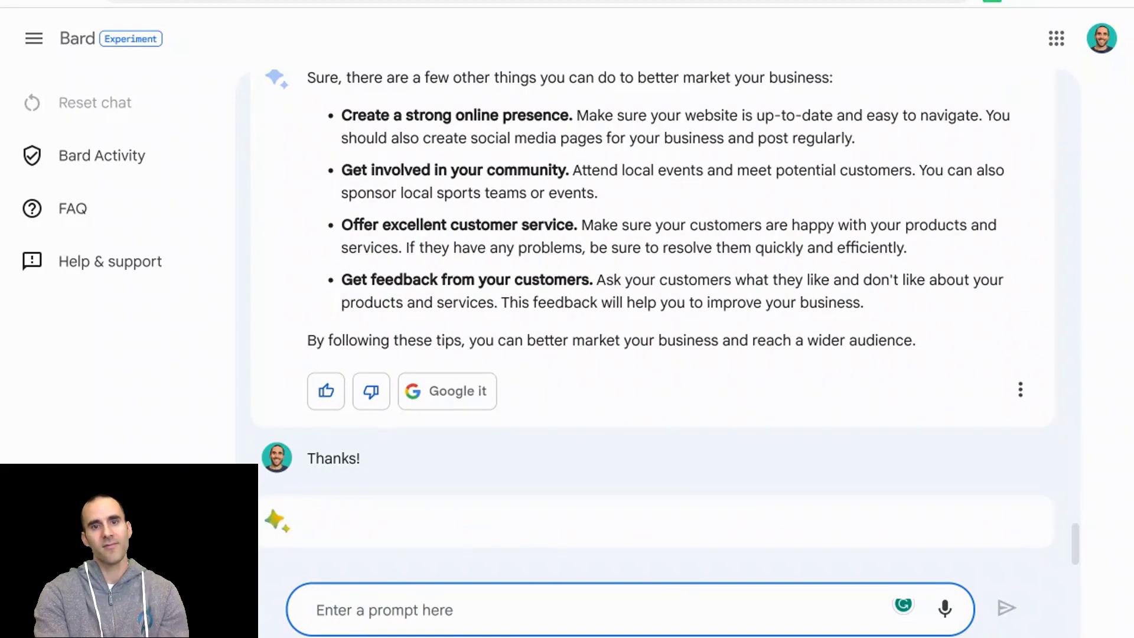